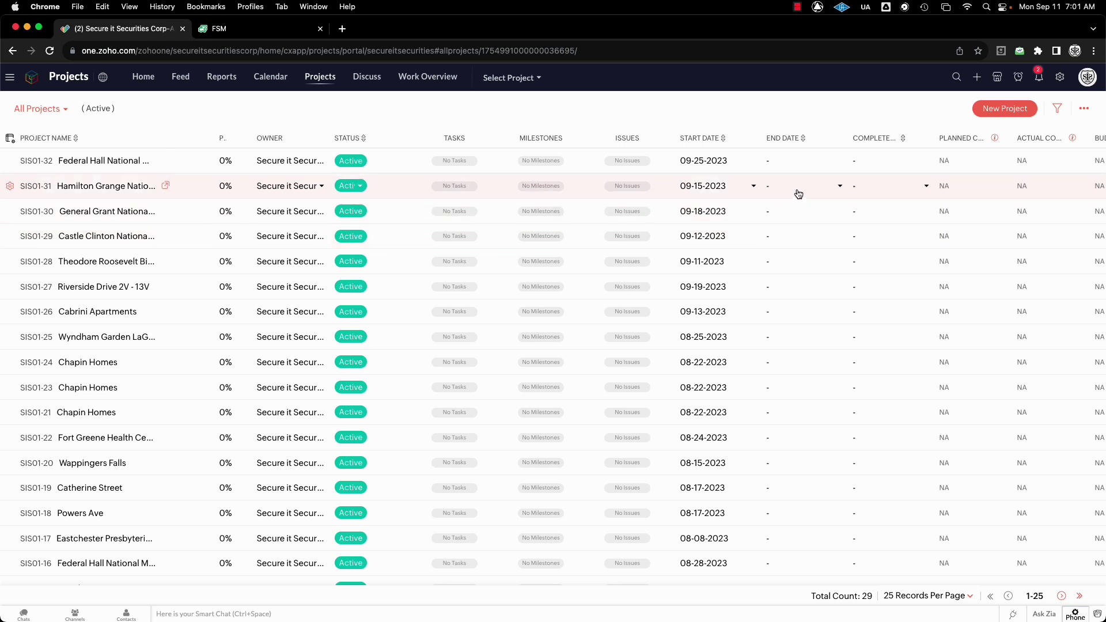
Step: Start a new project titled Pharmacann and include it in Zoho Sprints
left_click(995, 110)
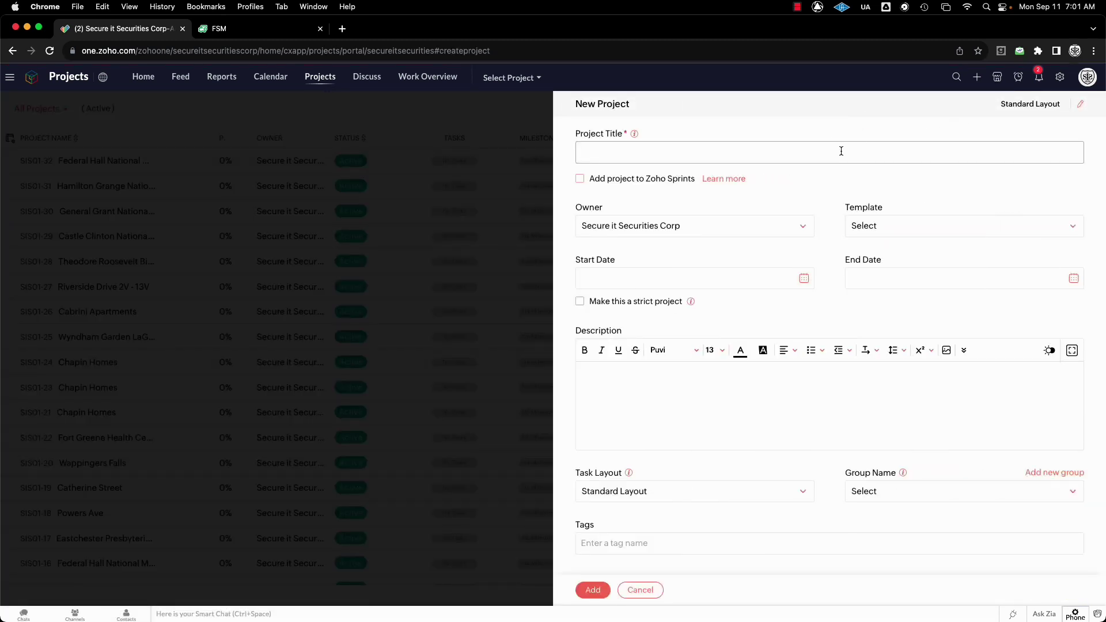
left_click(841, 151)
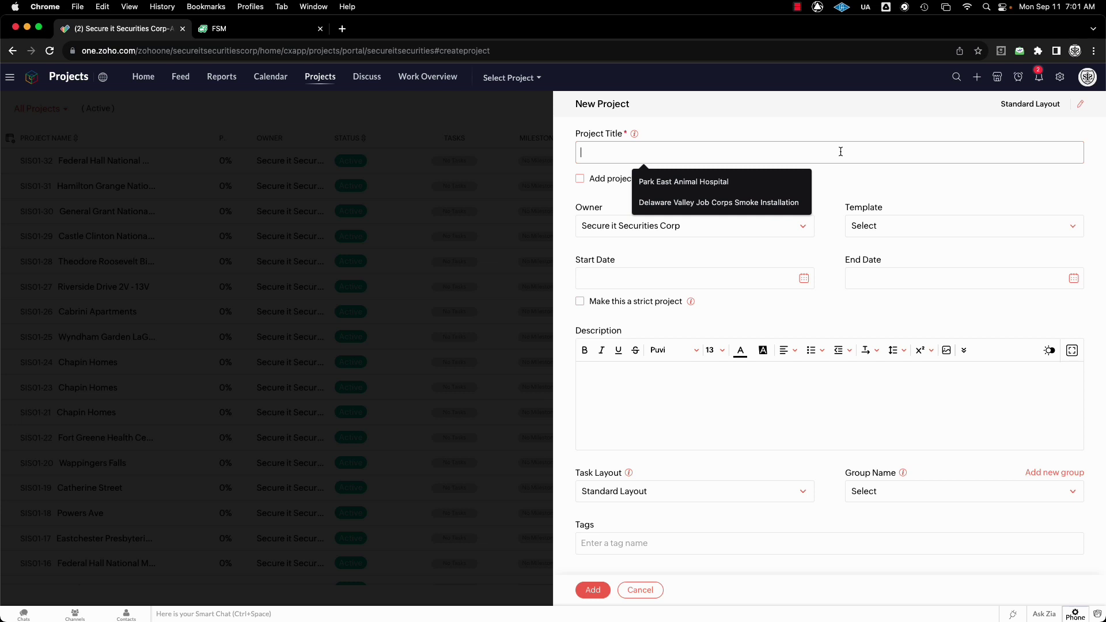
type("Ve")
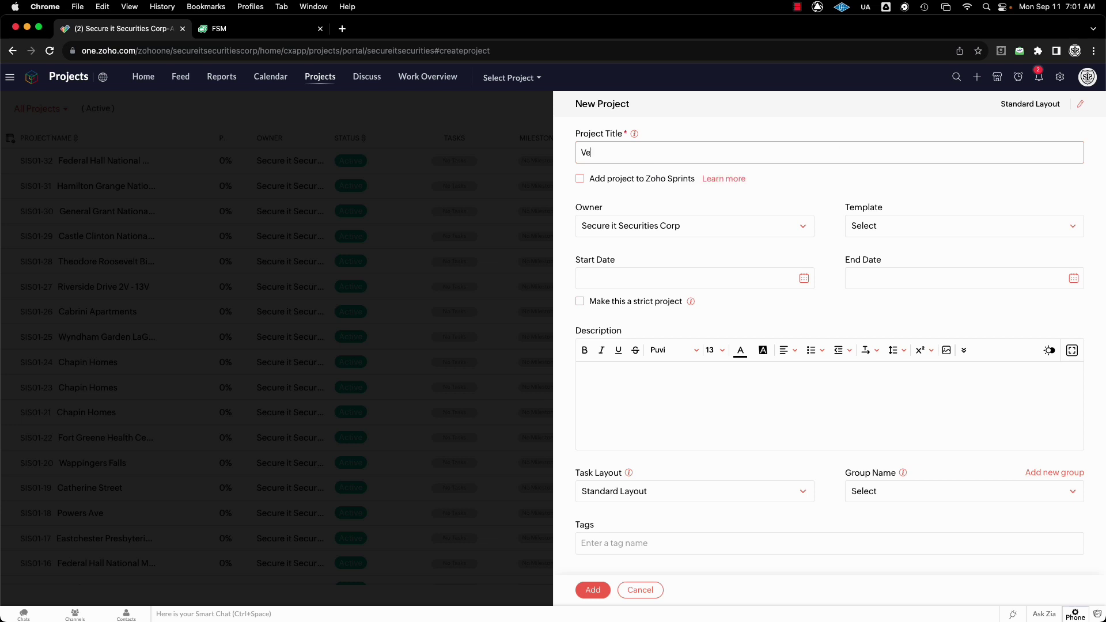
type("Pharmacann")
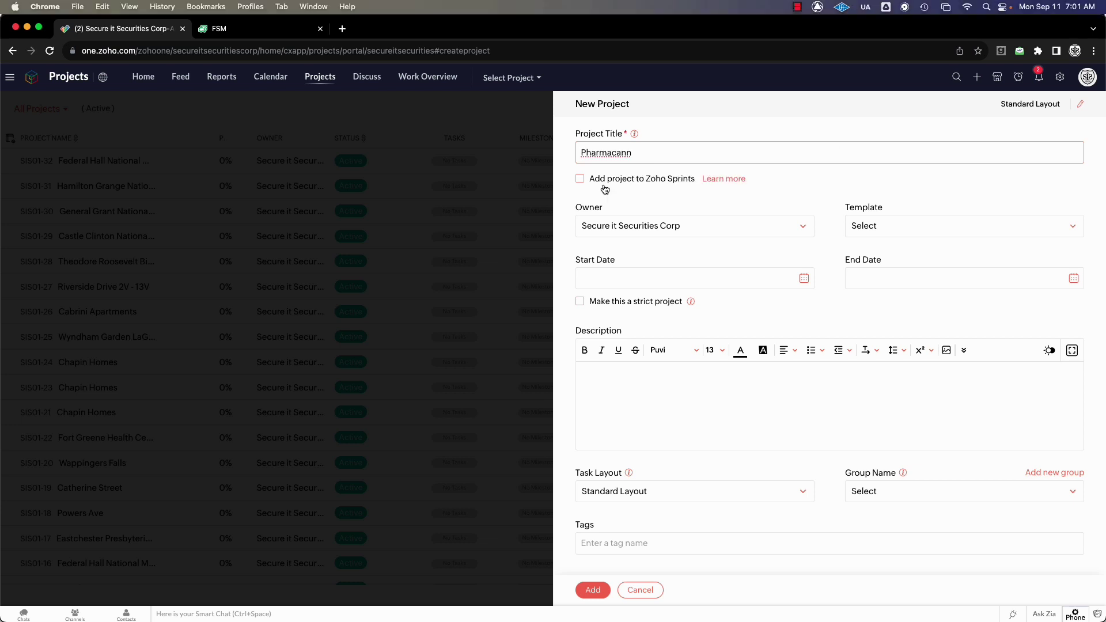
left_click(580, 182)
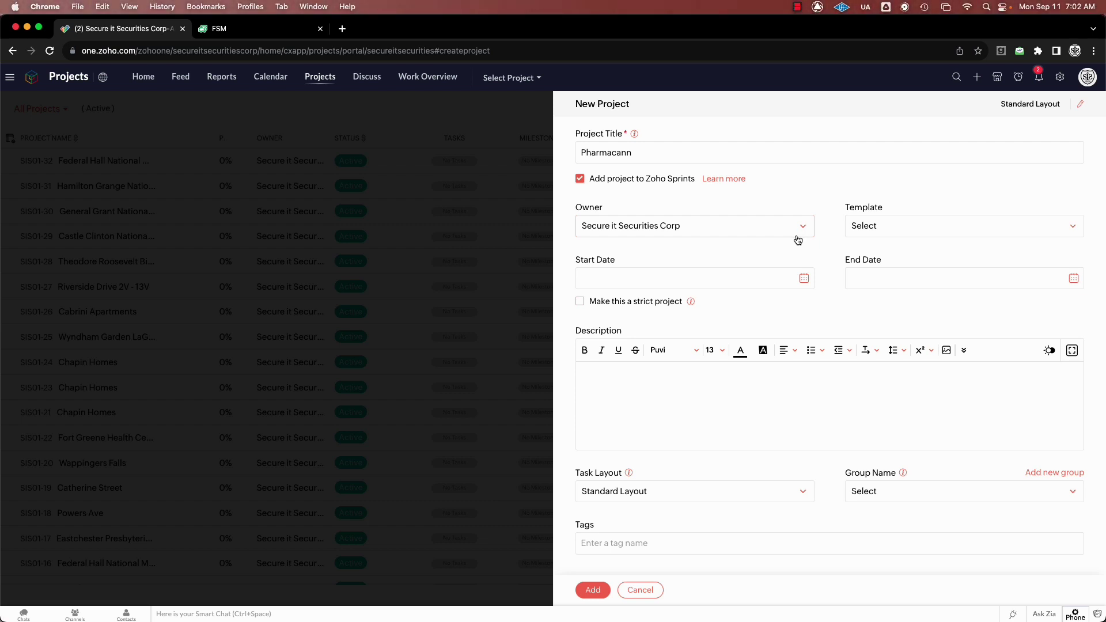
Step: Set the project's start date to 09-18-2023 and its end date to 10-13-2023
left_click(803, 280)
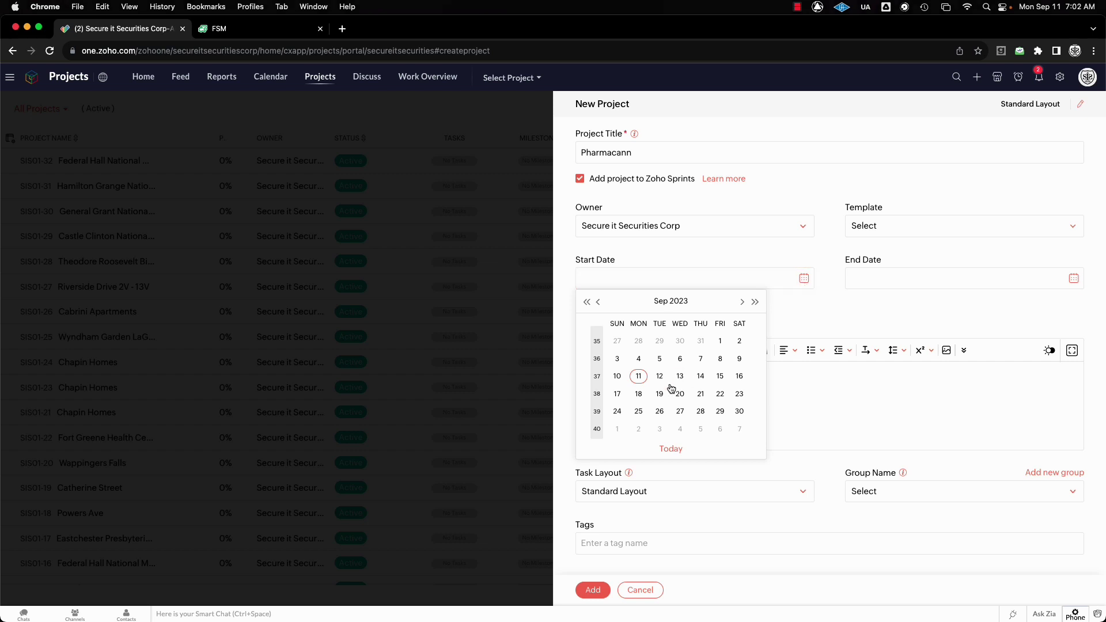
left_click(639, 394)
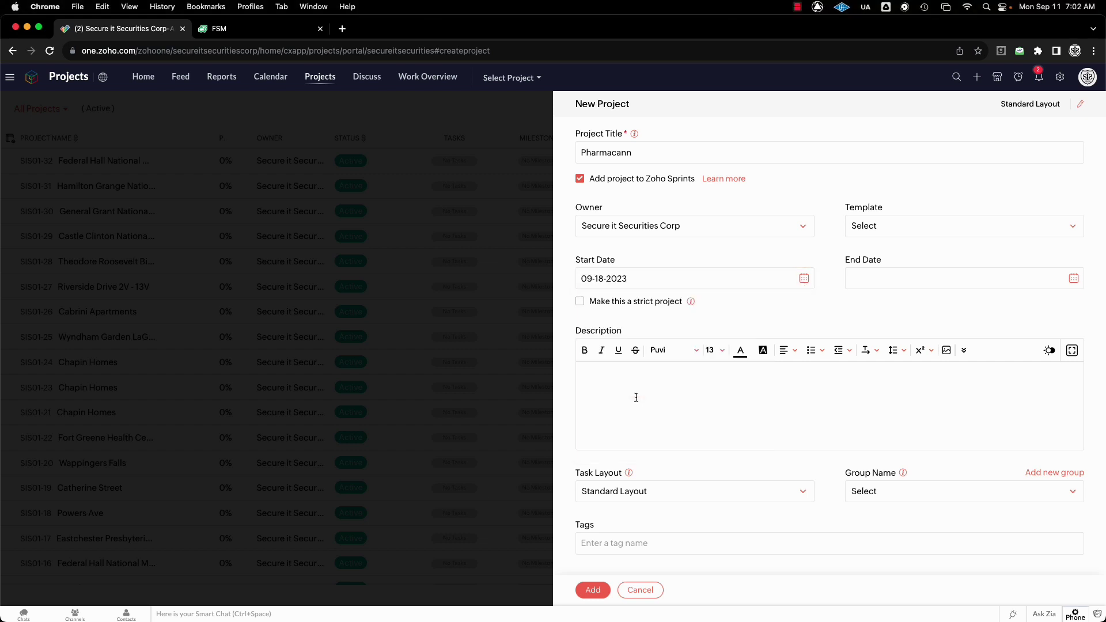
left_click(1074, 278)
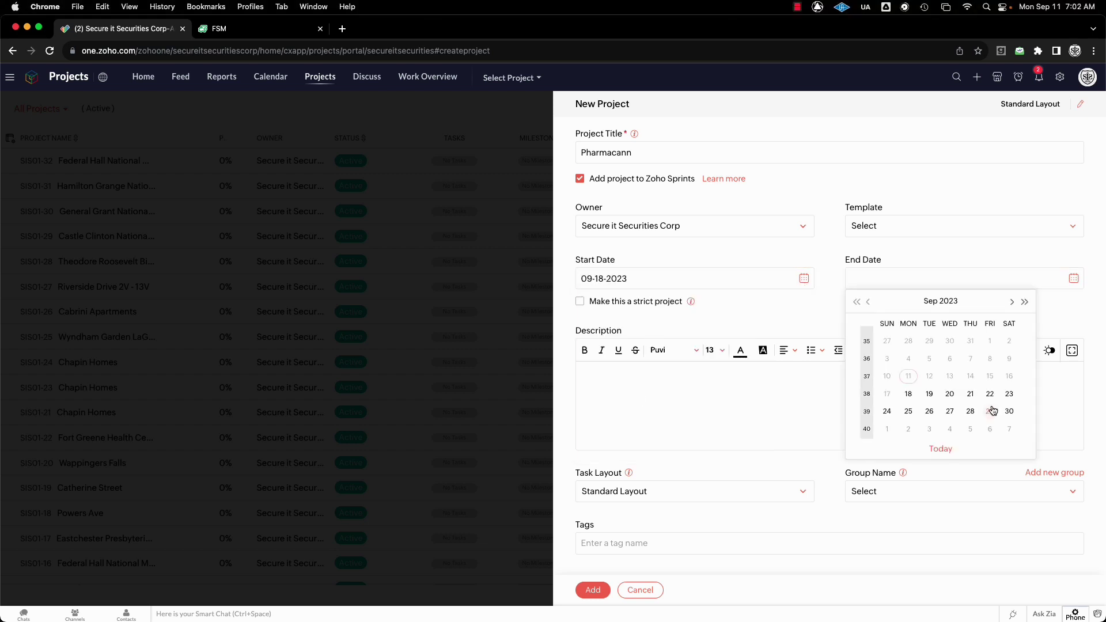
left_click(1012, 302)
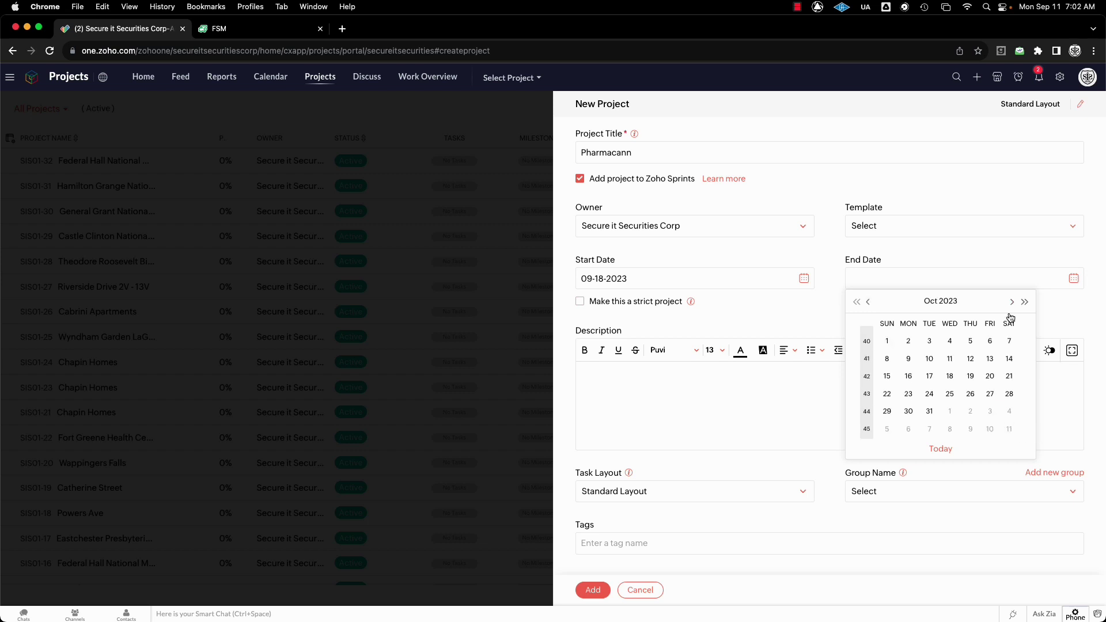
left_click(990, 359)
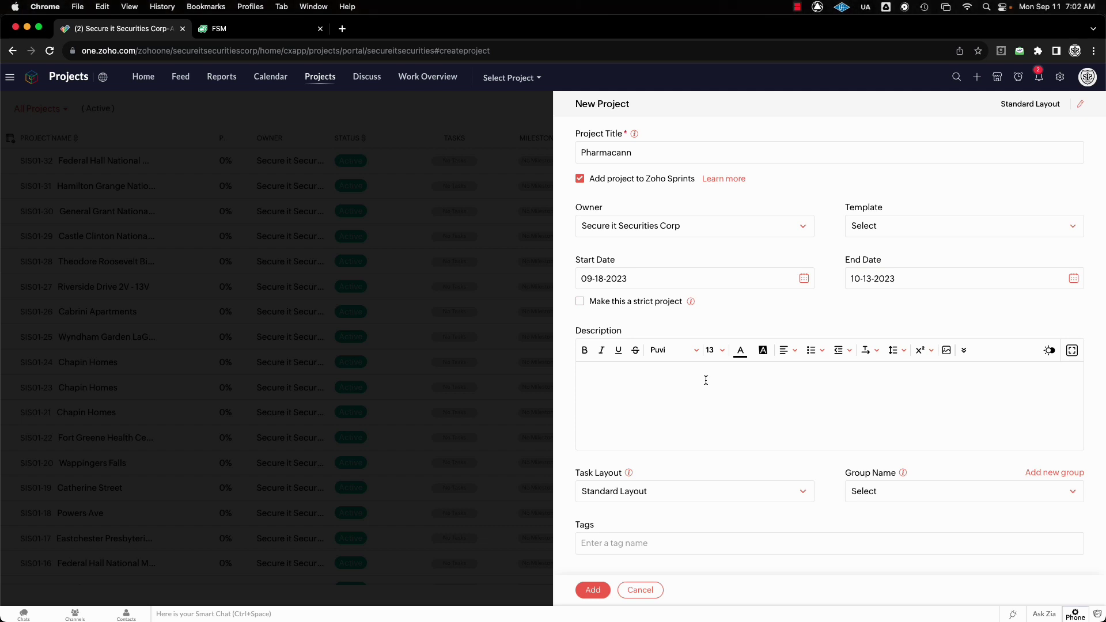
Step: Write the description lines "Complete the Fire Alarm Install", "Program the Fire Alarm System" and "Install Fire Alarm Communicator"
type("mpl")
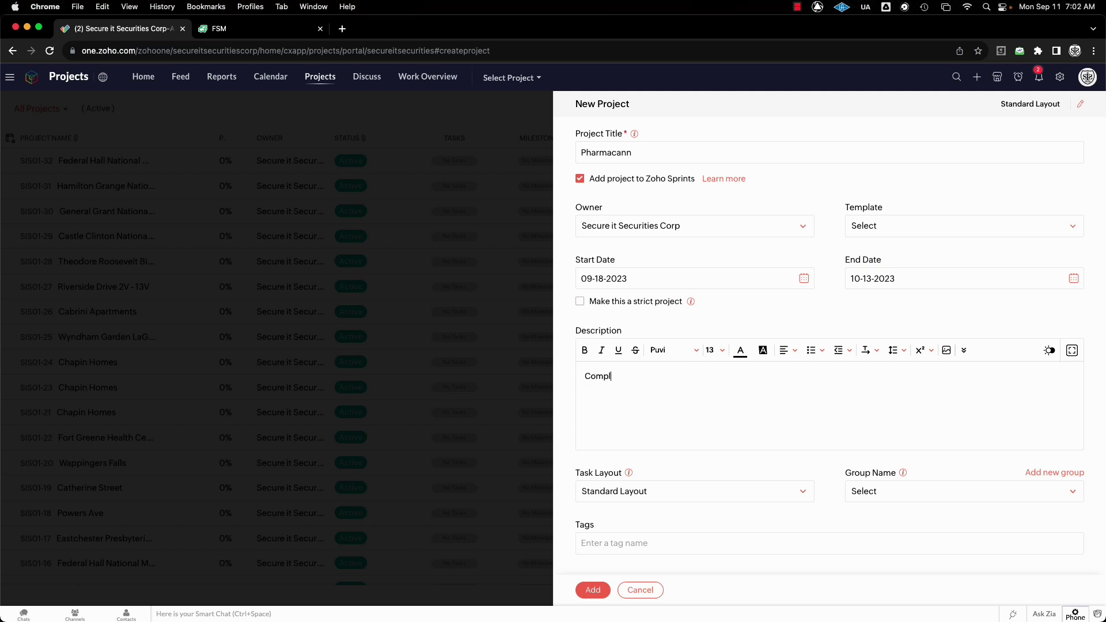
type("ete the Fire Ala")
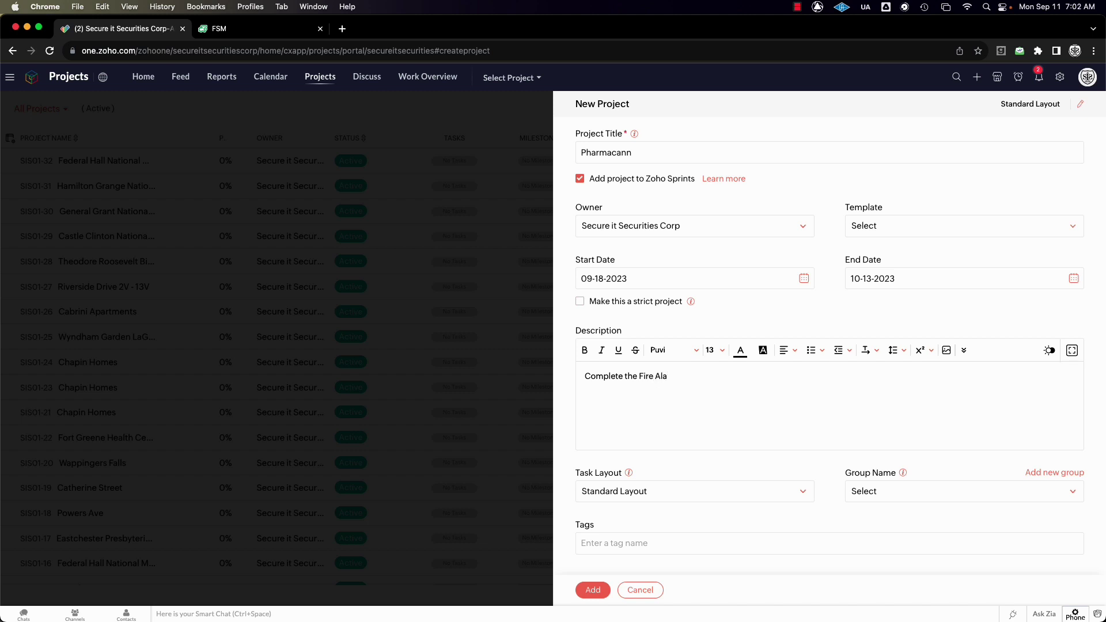
type("rm Install")
key("Return")
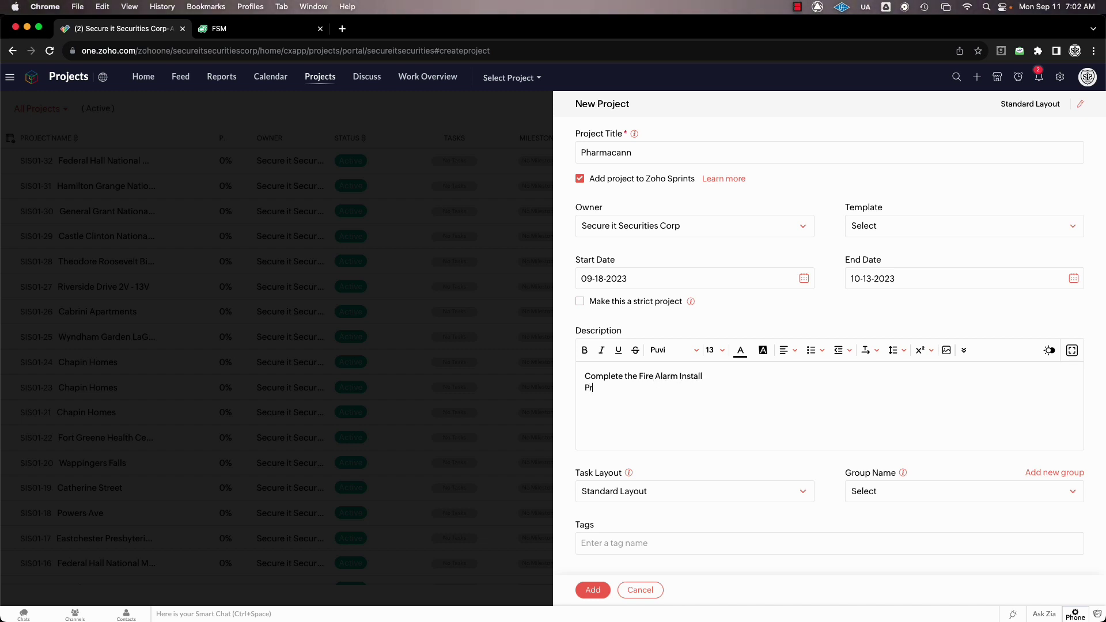
type("Program the Fire Alarm System ")
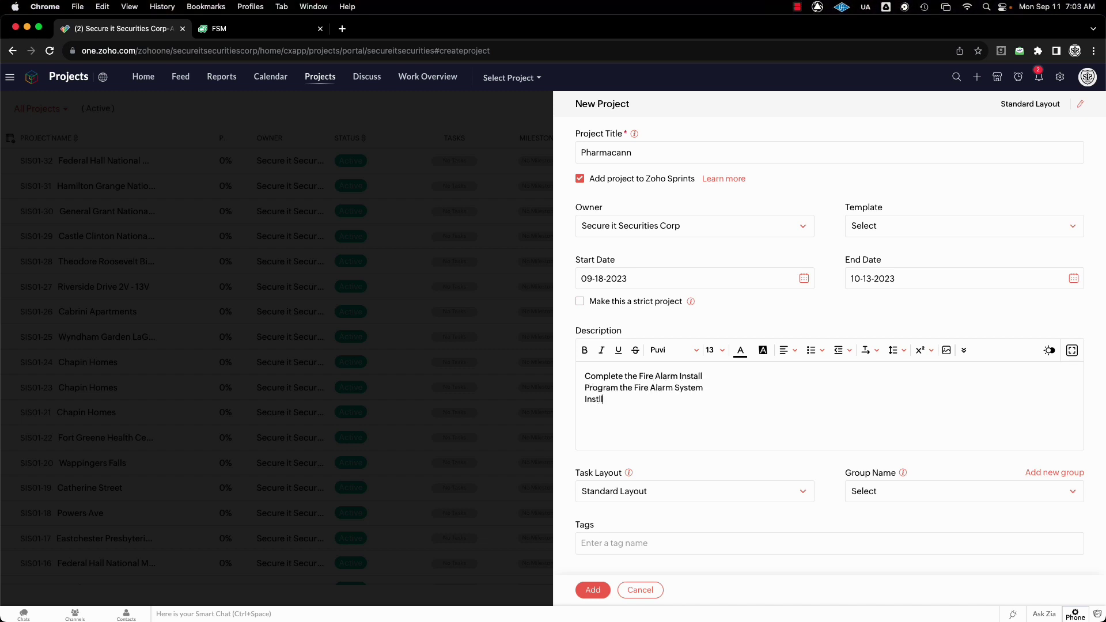
type("Install Fire Alarm Communicator")
key("Return")
Step: Add the description lines "Setup and Activate the central Station" and "Submit for application for the approved drawings"
type("Setup and")
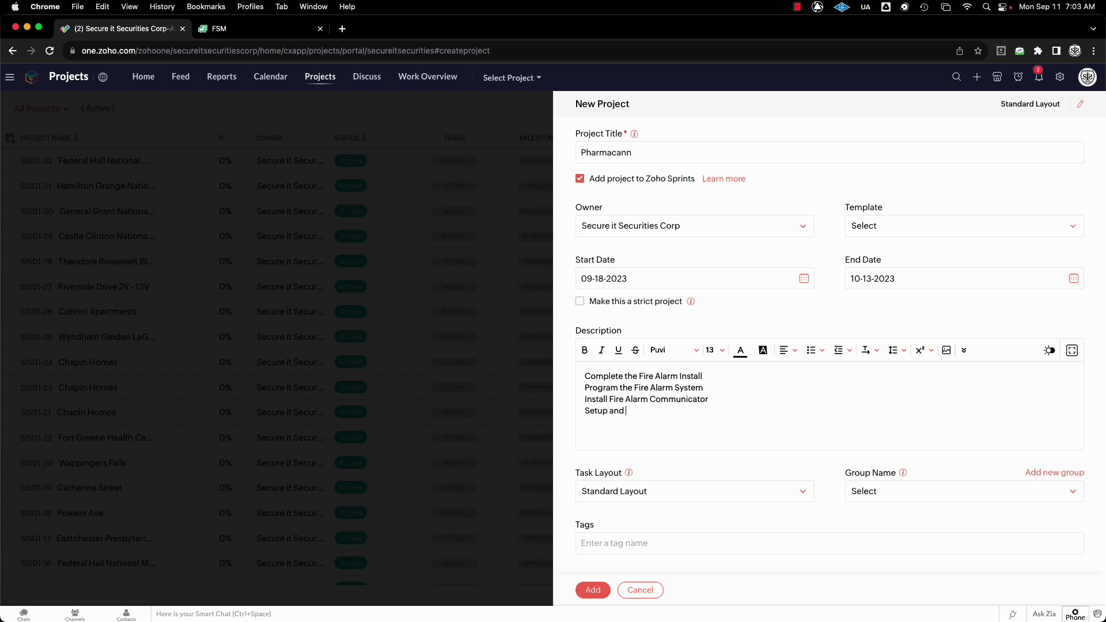
type(" Activate the central Station")
key("Return")
type("Submit for appl")
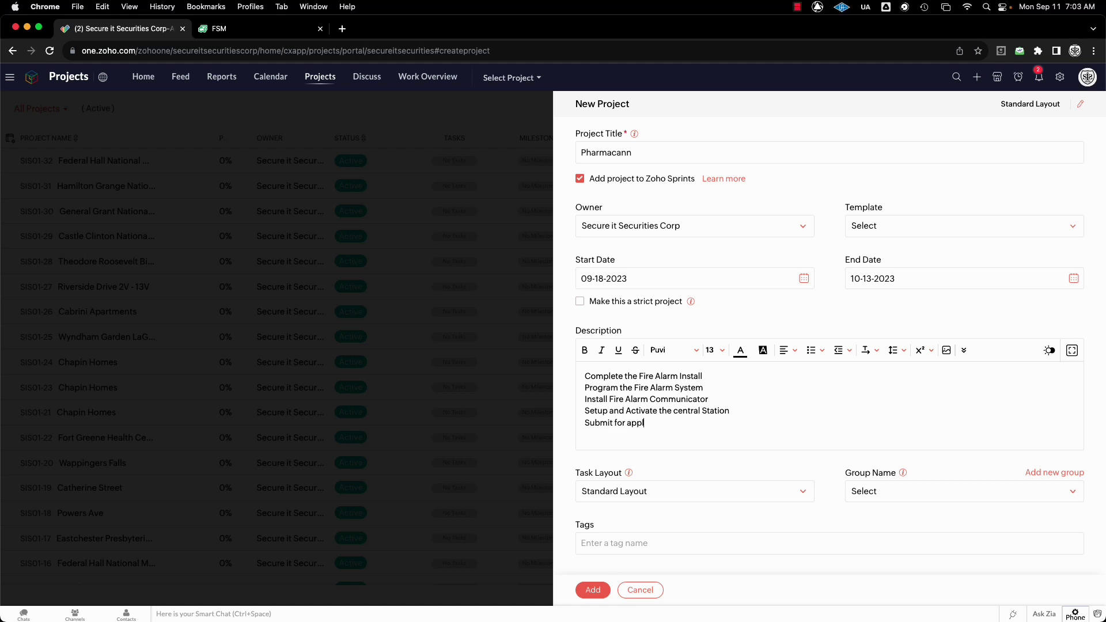
type("ication for the approved drawings")
key("Return")
Step: Add the description lines "Pre test the fire alarm system" and "Schedule for final Inspection", with the description as a bulleted list
type("Pre test")
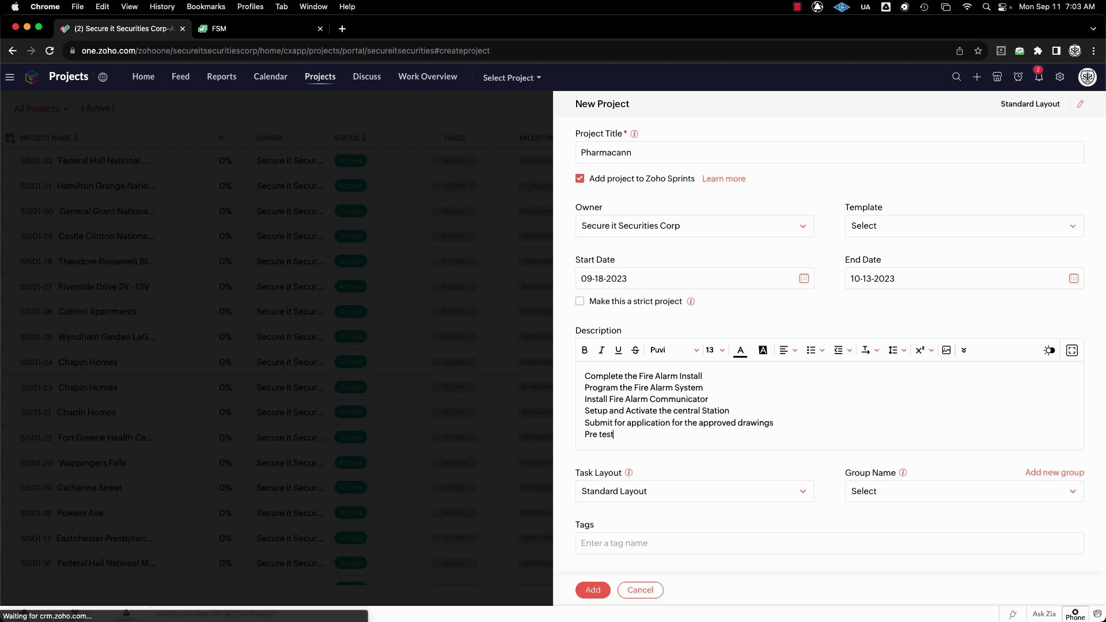
type(" the fire alarm system")
key("Return")
type("Sc")
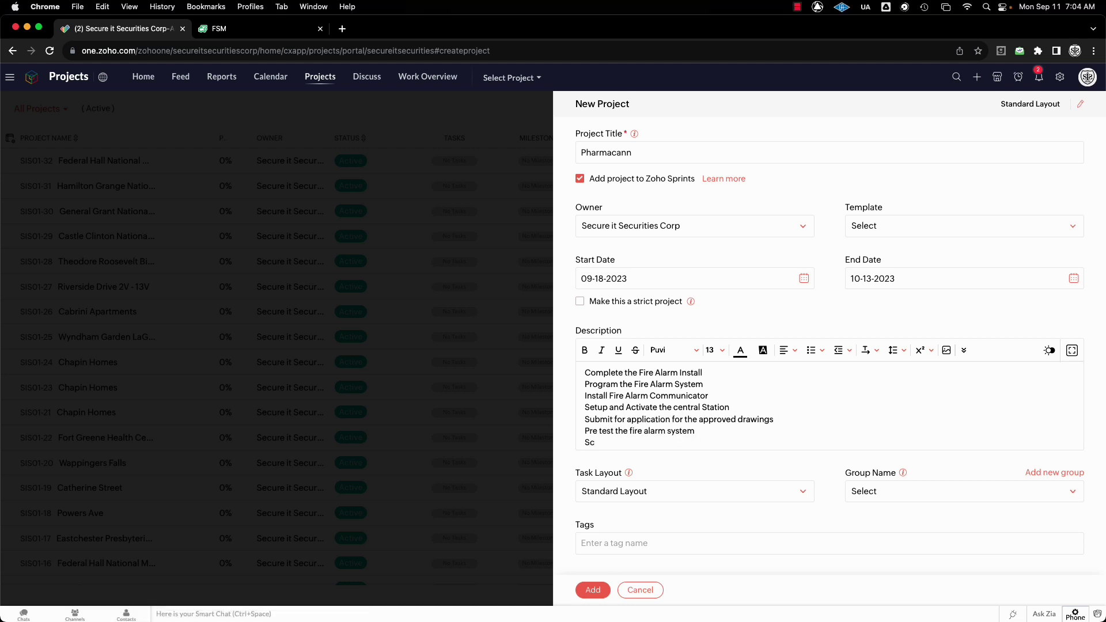
type("ehdule for final Inspection")
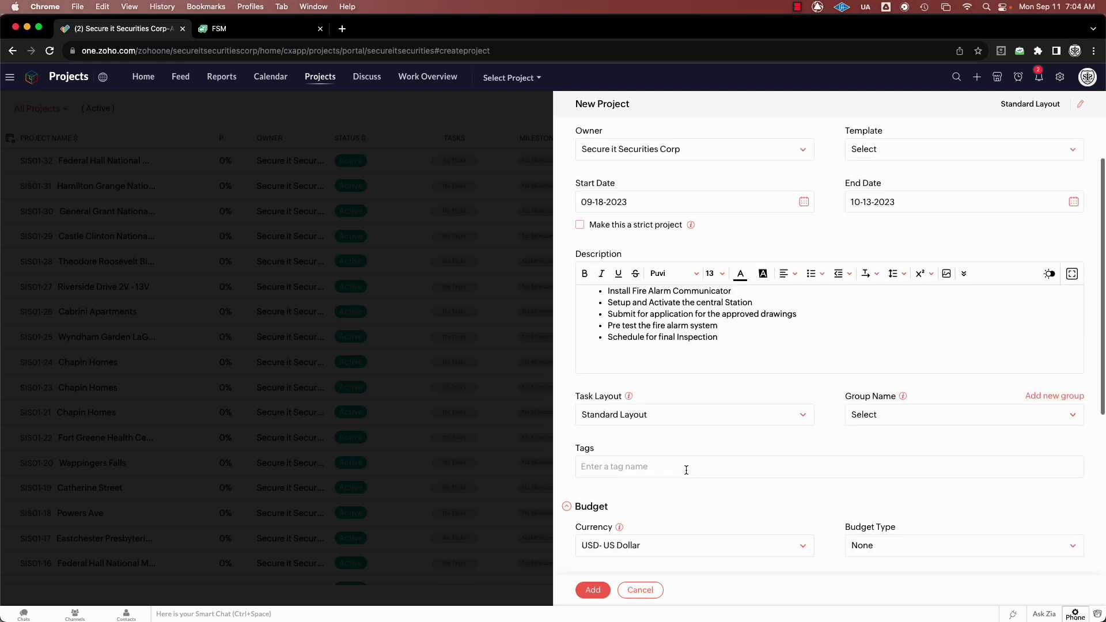
Step: Tag the project with the existing Fire Alarm tag
left_click(683, 467)
type("F")
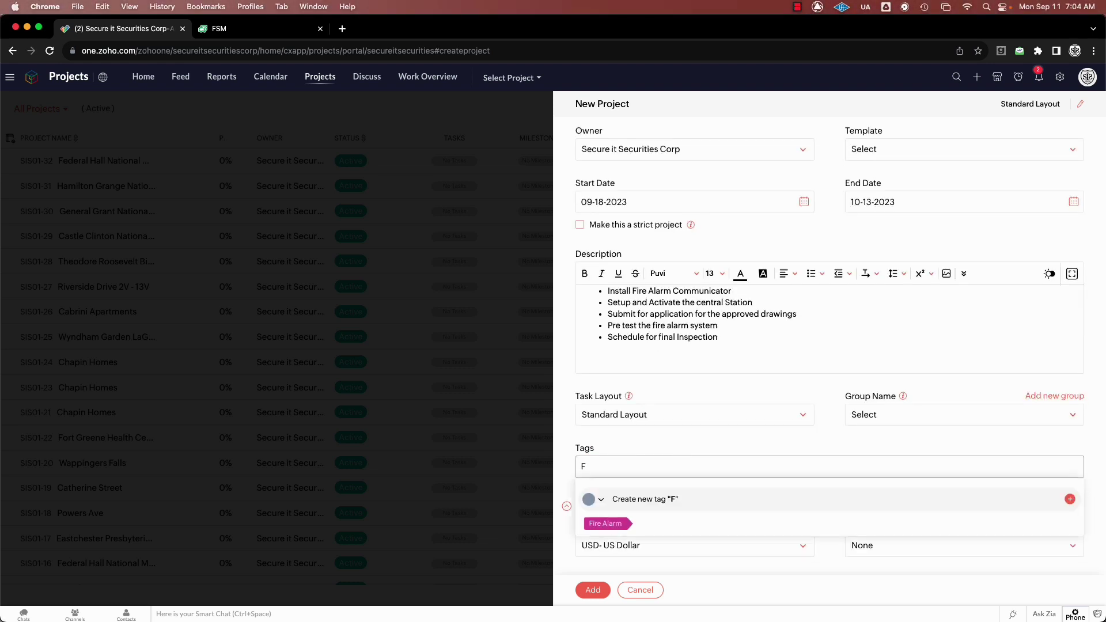
type("ir")
scroll(647, 523, "down", 1)
left_click(613, 499)
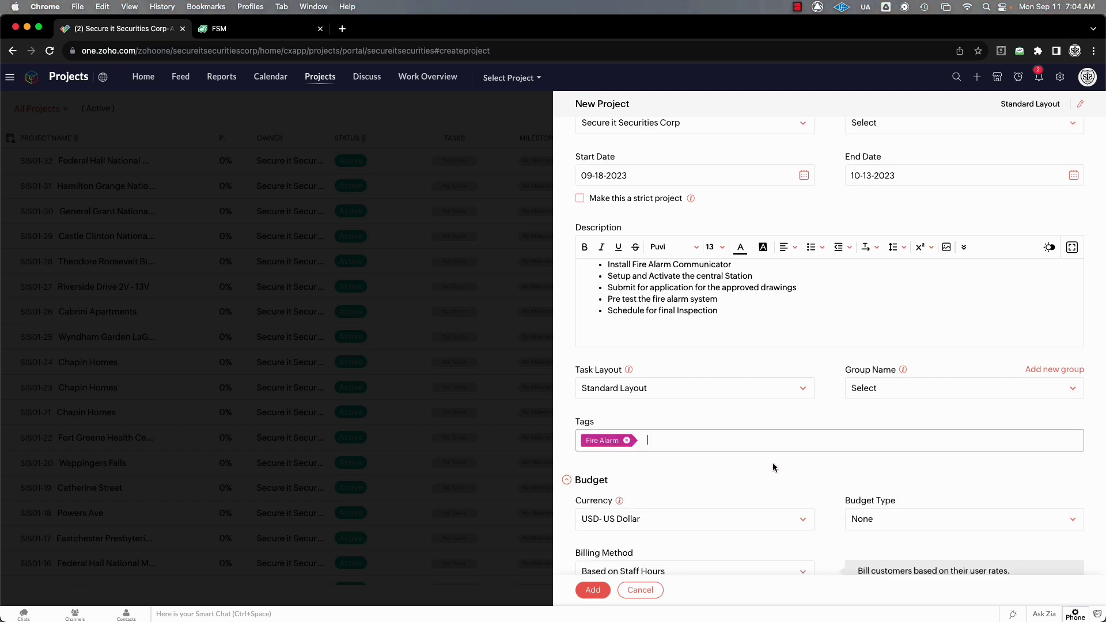
Step: Set the budget type to Based on Project Amount
scroll(773, 462, "down", 4)
left_click(880, 423)
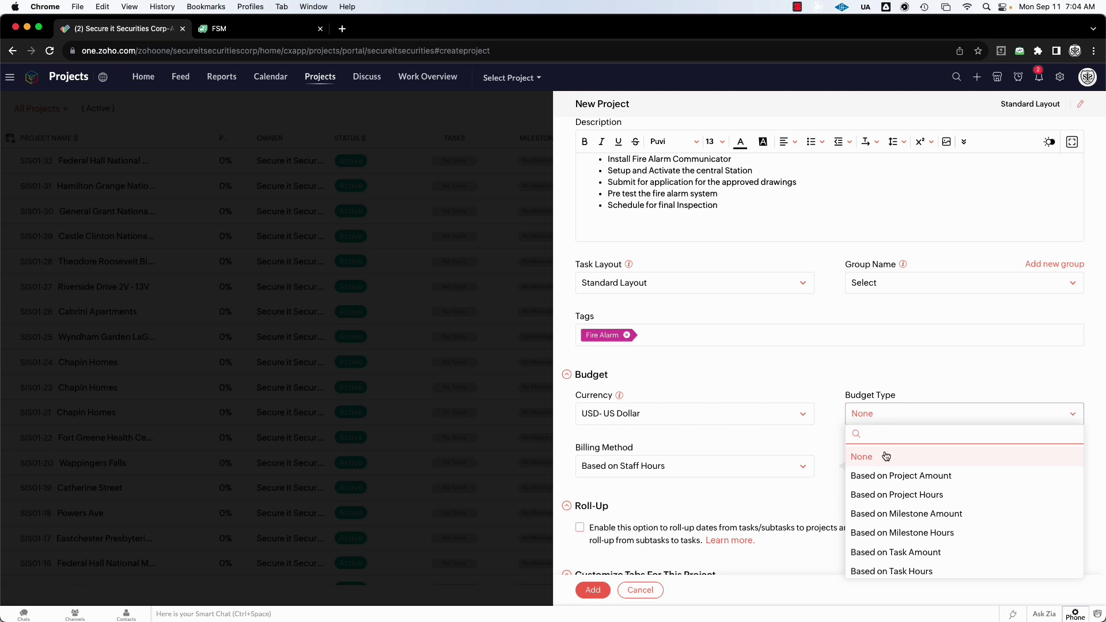
left_click(903, 476)
Step: Look up the signed Pharmacann amount in Zoho Invoice and enter 14405.00 USD as the project budget in Zoho Projects
left_click(778, 463)
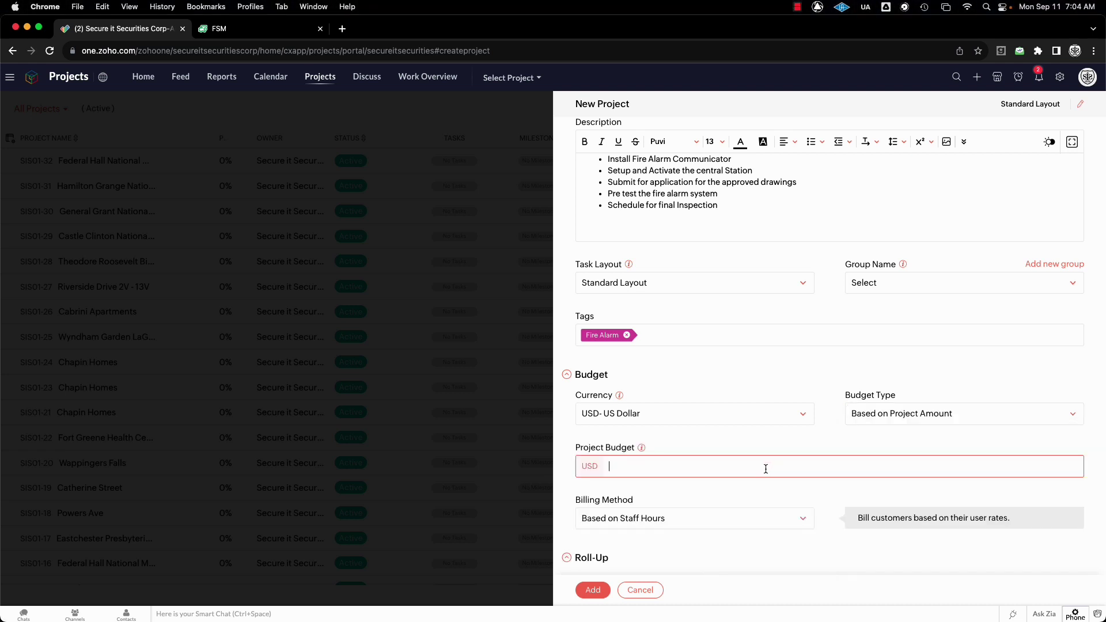
left_click(343, 29)
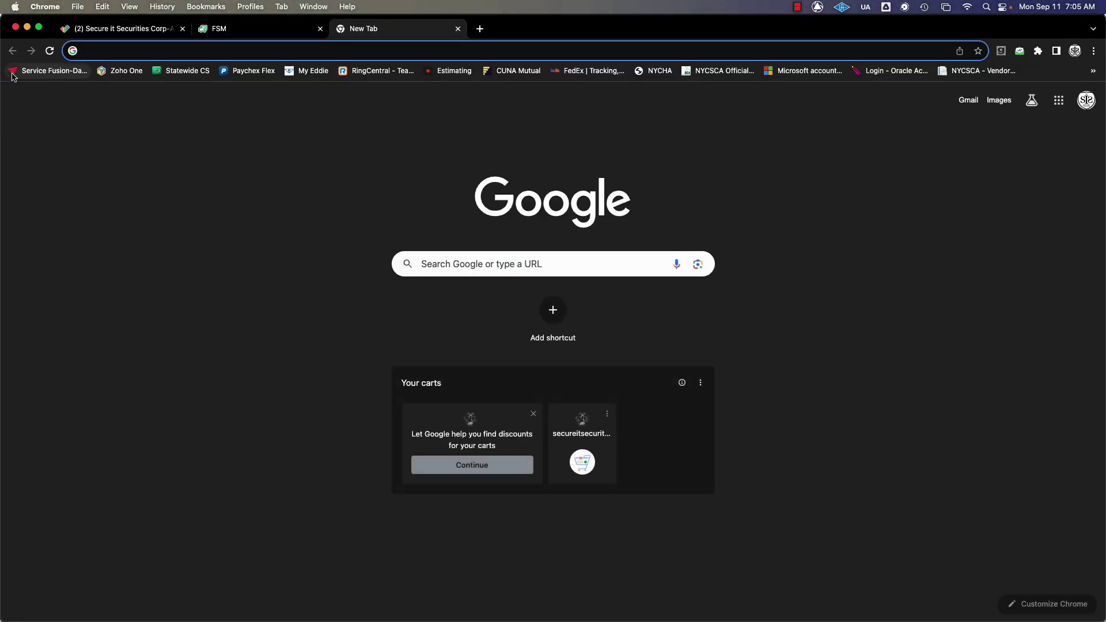
left_click(405, 51)
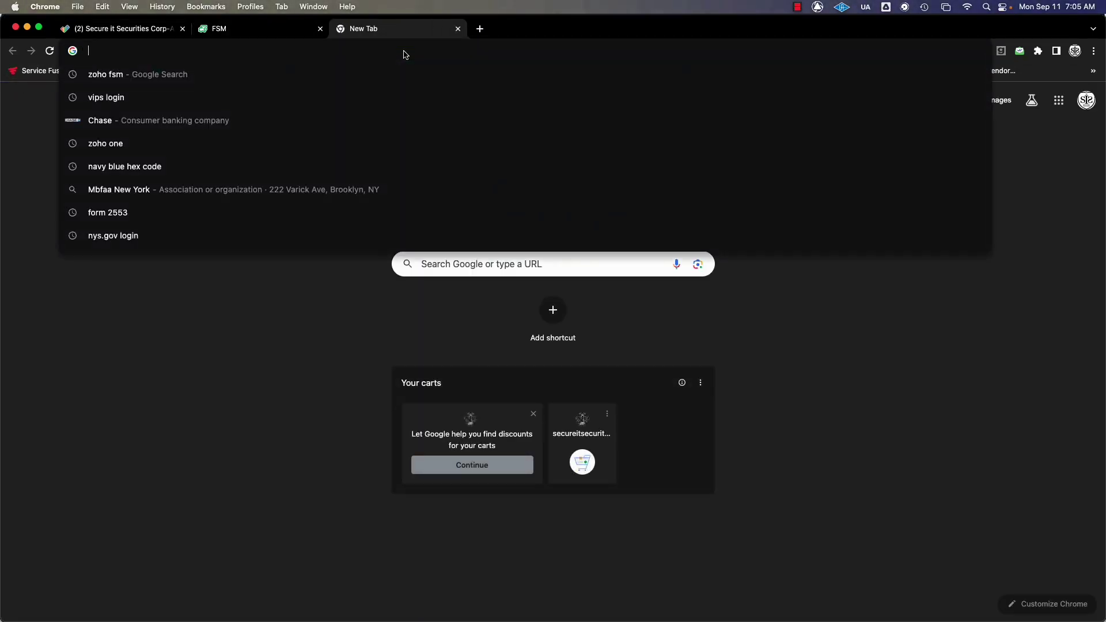
type("in")
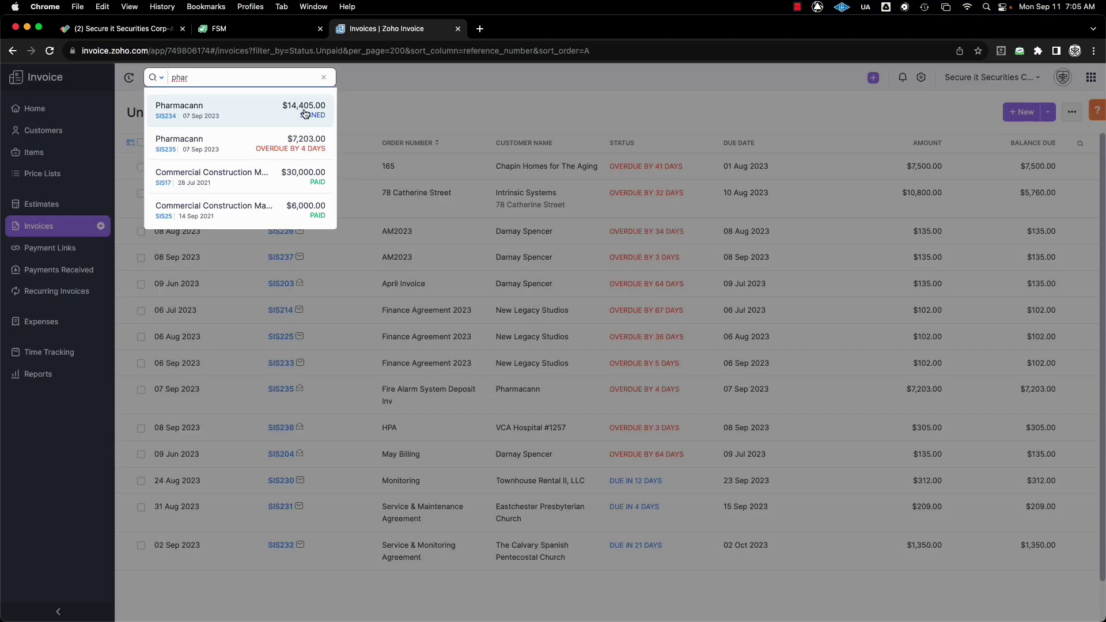
left_click(180, 36)
Step: Set the billing method to Fixed Price for Project and copy the project budget of 14405.00 into the billing amount
left_click(753, 448)
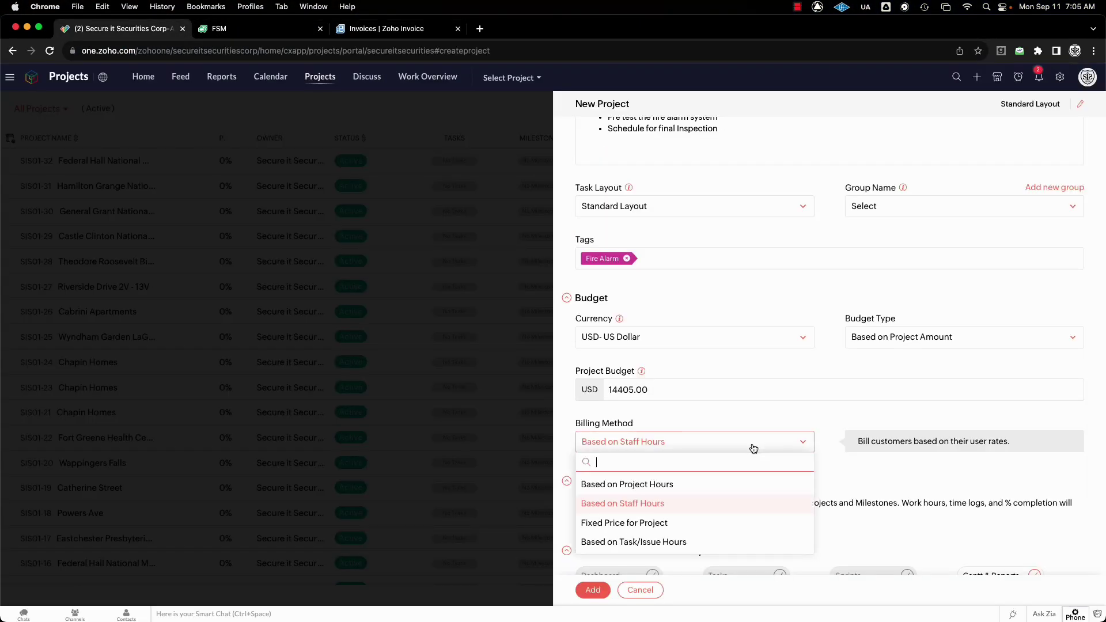
left_click(667, 524)
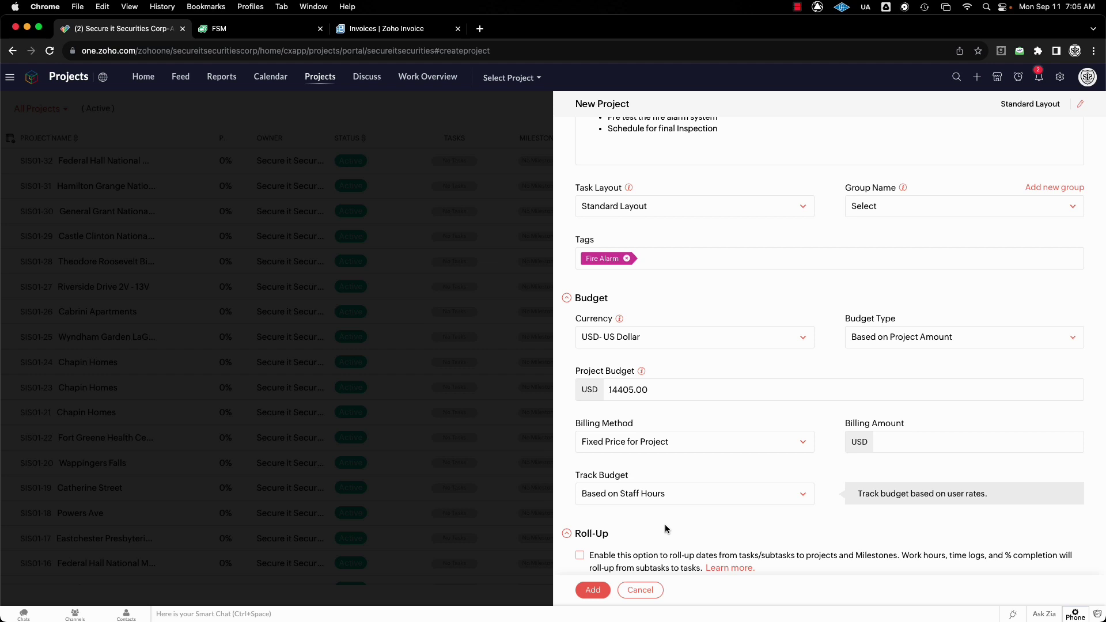
left_click(883, 456)
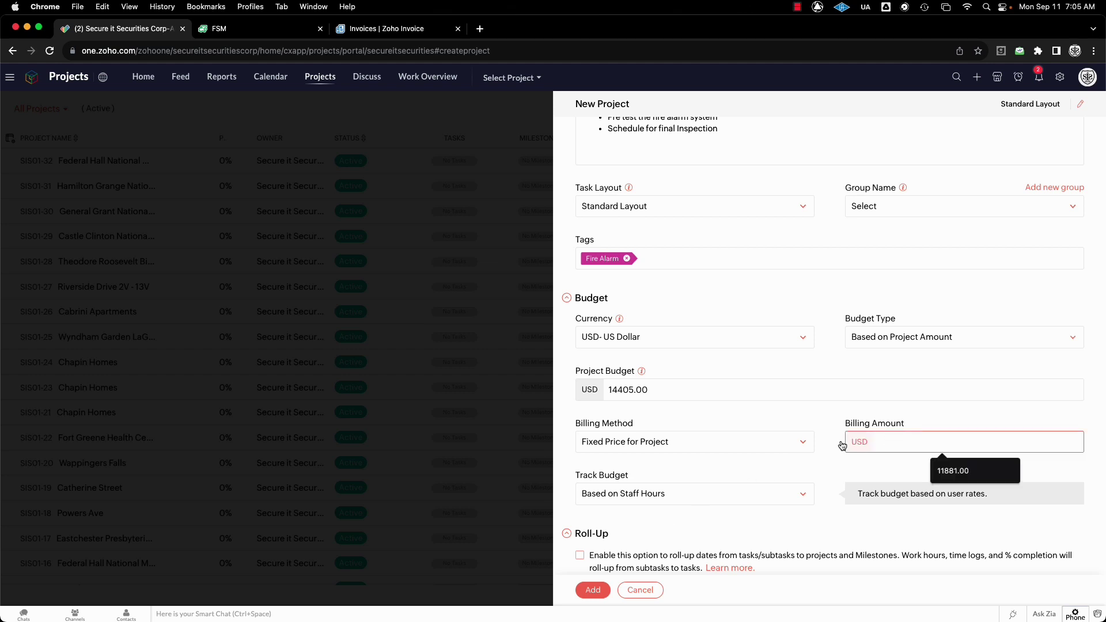
double_click(670, 392)
key("super+c")
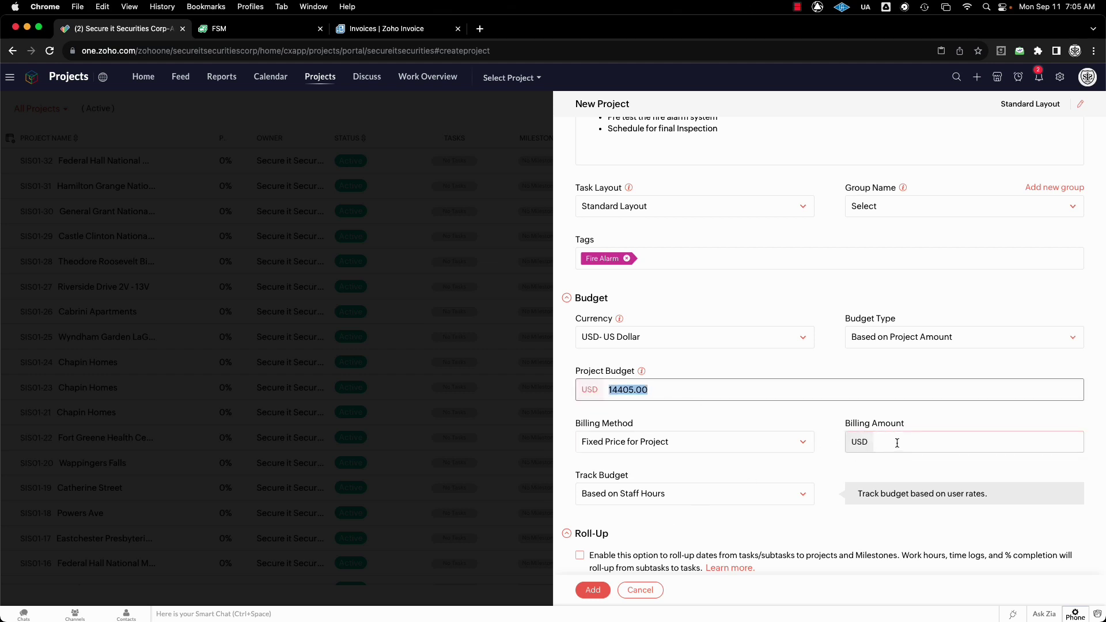
left_click(888, 444)
key("super+v")
scroll(759, 472, "down", 2)
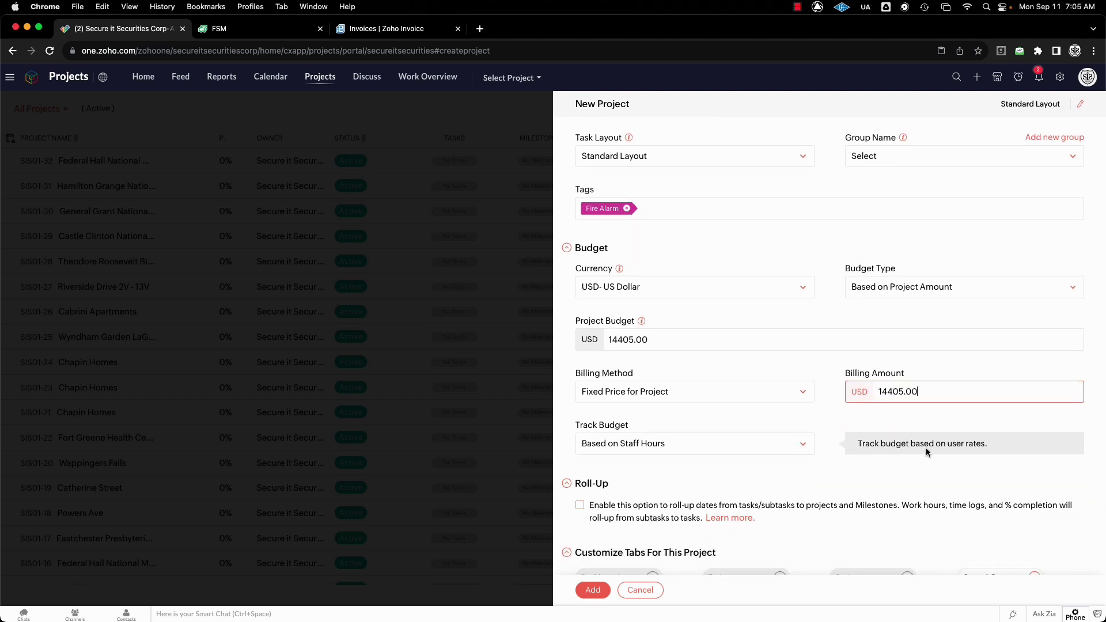
Step: Try tracking the budget Based on Project Hours, and set it back to Based on Staff Hours
left_click(644, 447)
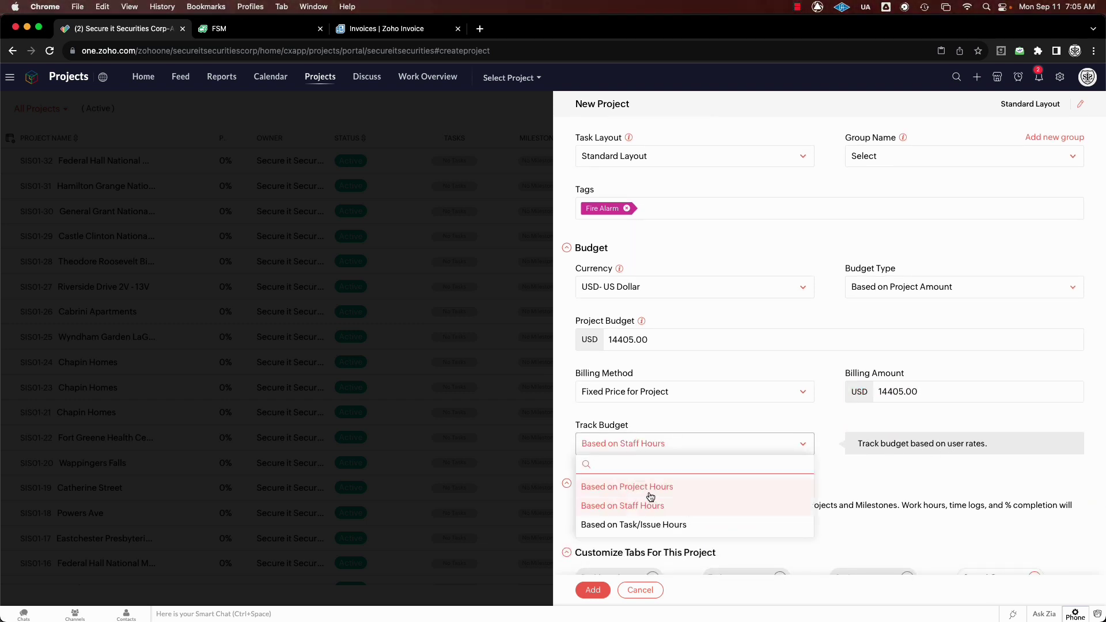
left_click(648, 489)
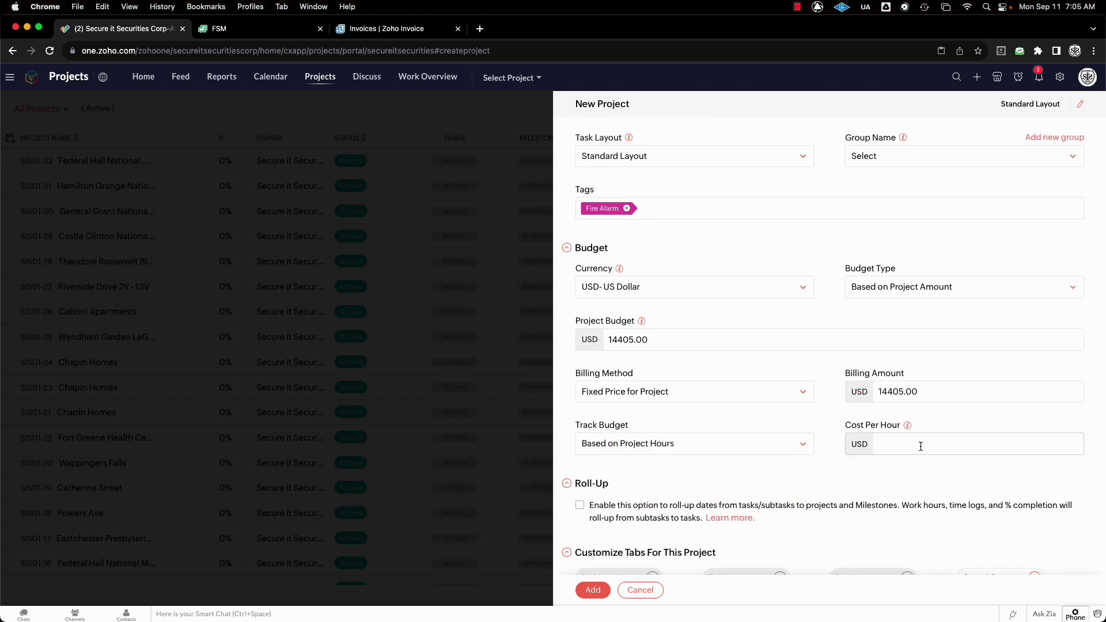
left_click(682, 449)
left_click(642, 506)
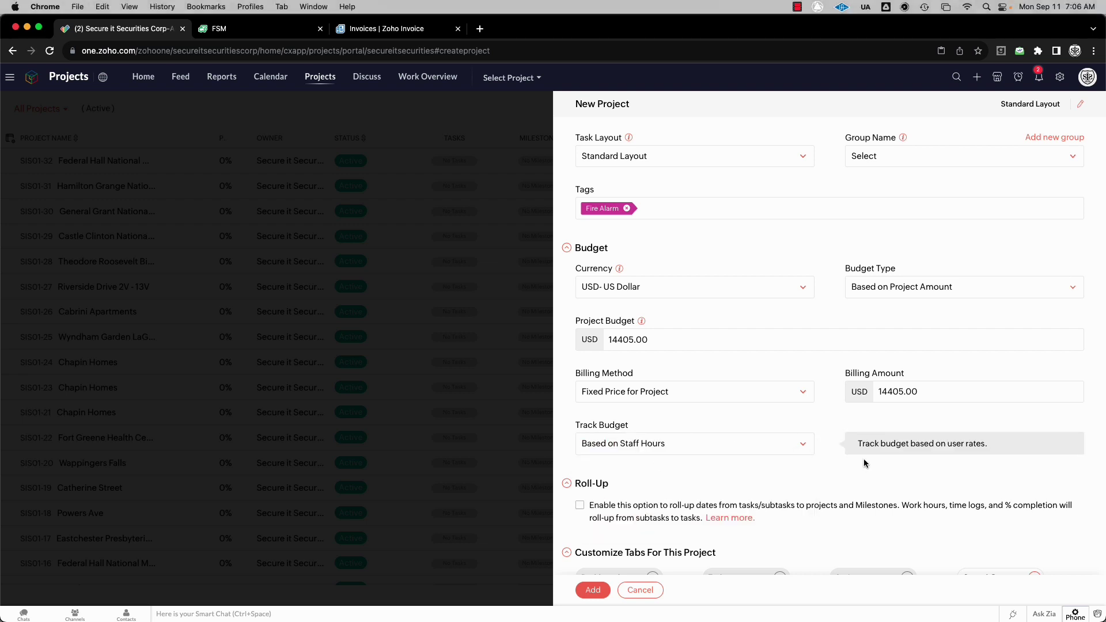
scroll(835, 464, "down", 4)
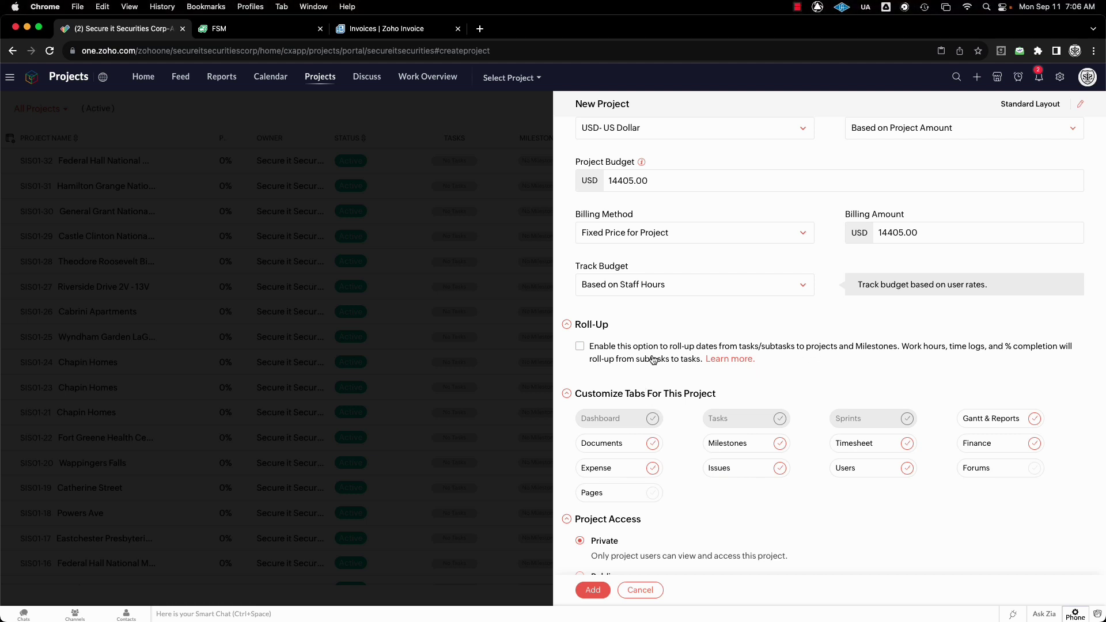
Step: Try to enable the roll-up option, and create the project with Public access
left_click(580, 346)
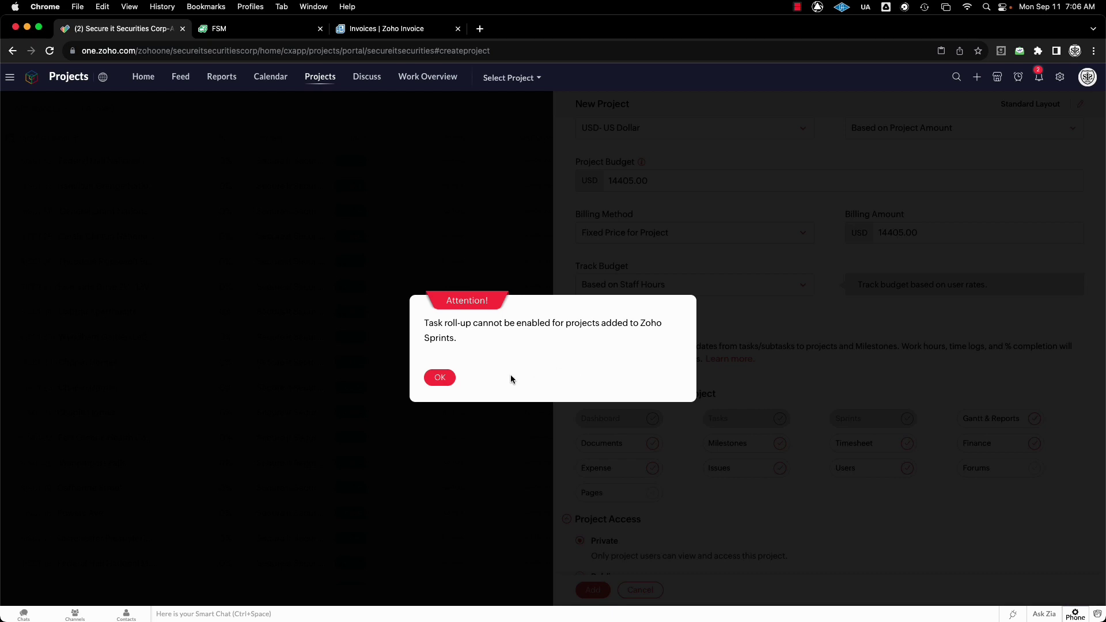
left_click(440, 378)
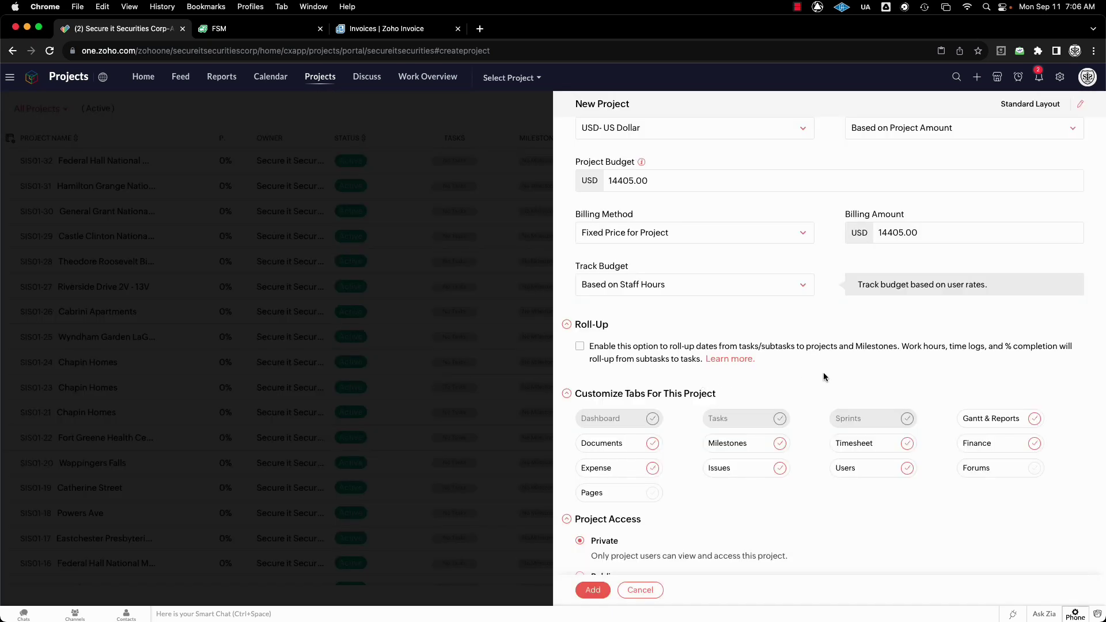
scroll(824, 376, "down", 2)
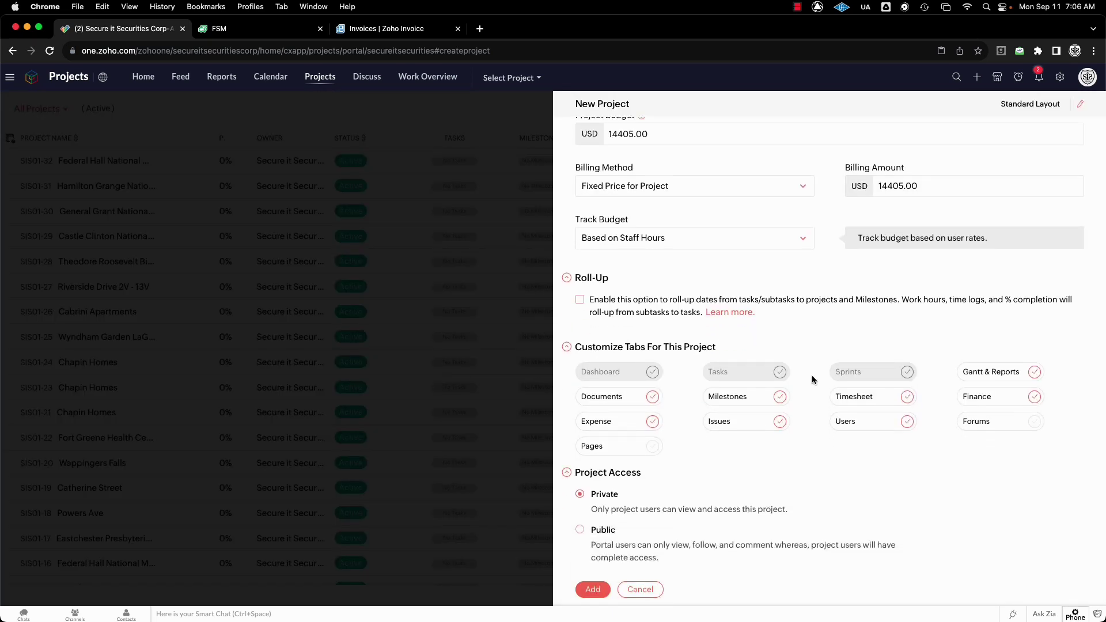
left_click(580, 530)
left_click(593, 590)
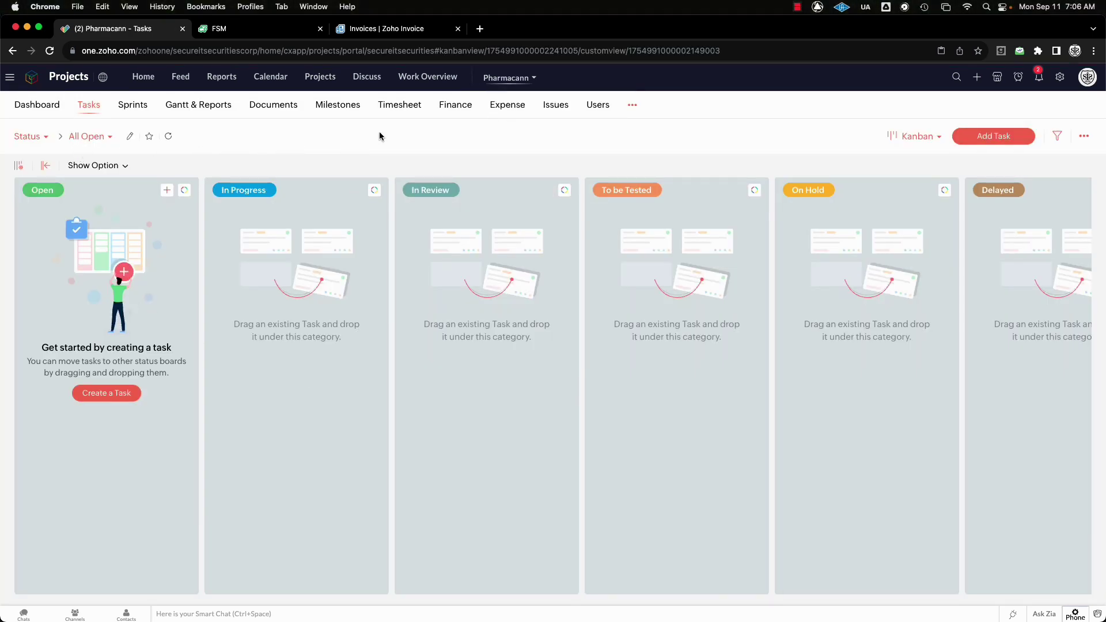
left_click(535, 84)
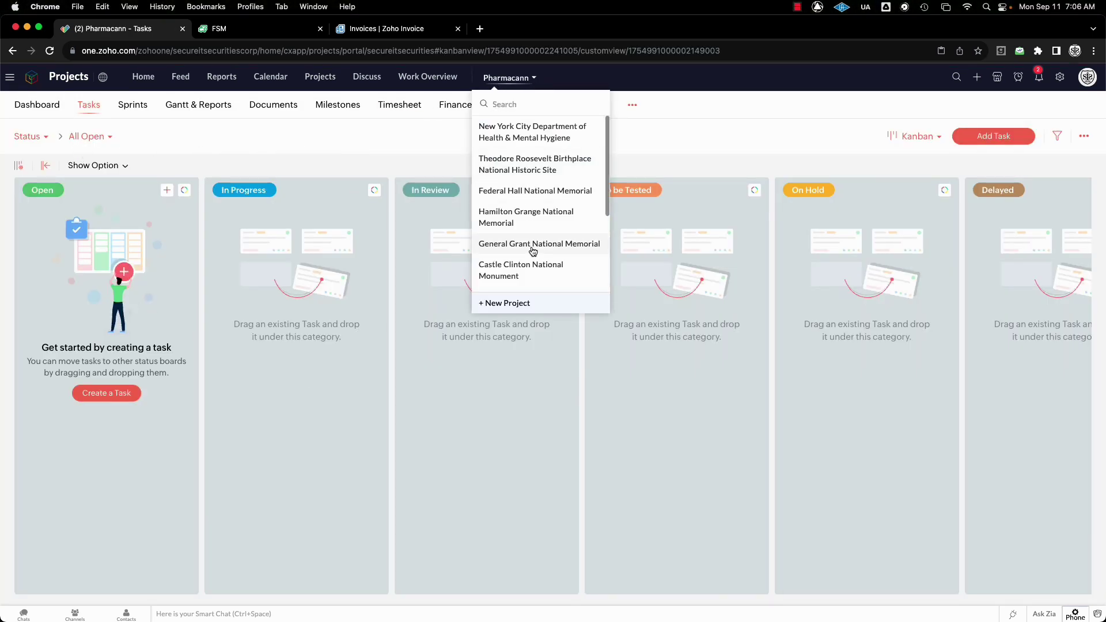
left_click(662, 81)
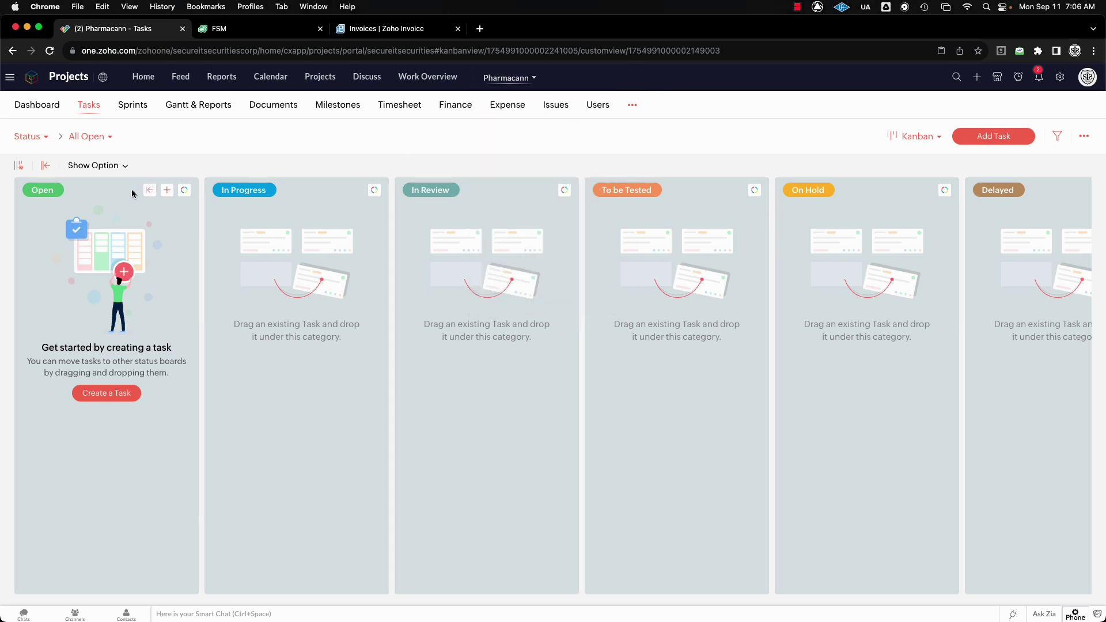
Step: Start a new task named "Initial Deposit of 50%" with the description "Receive payment from client to start the work", keeping the General task list
left_click(106, 394)
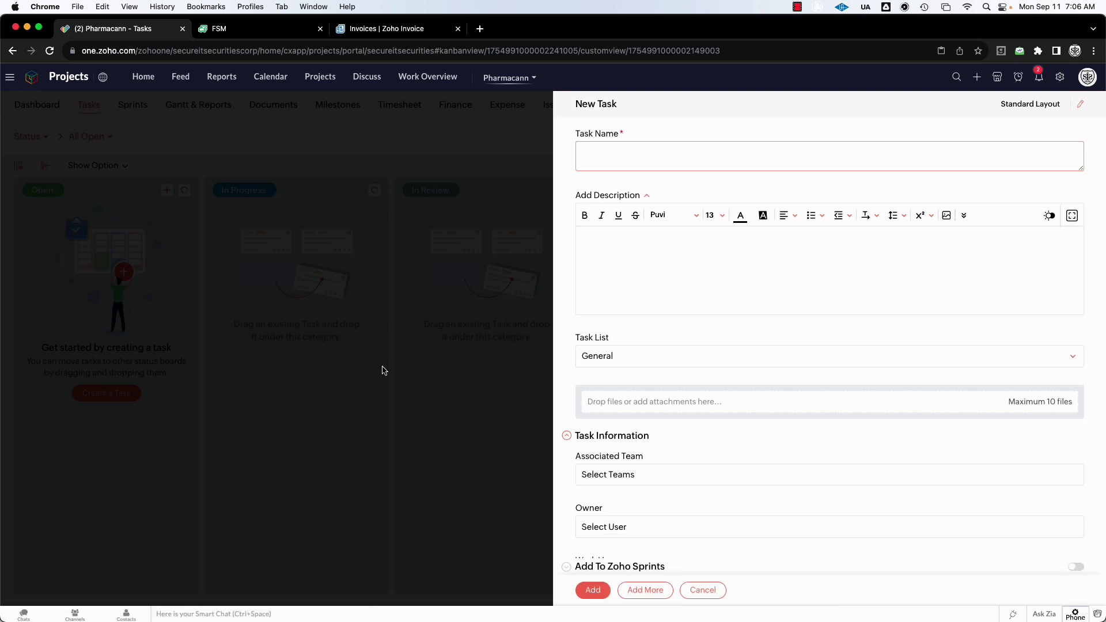
left_click(621, 149)
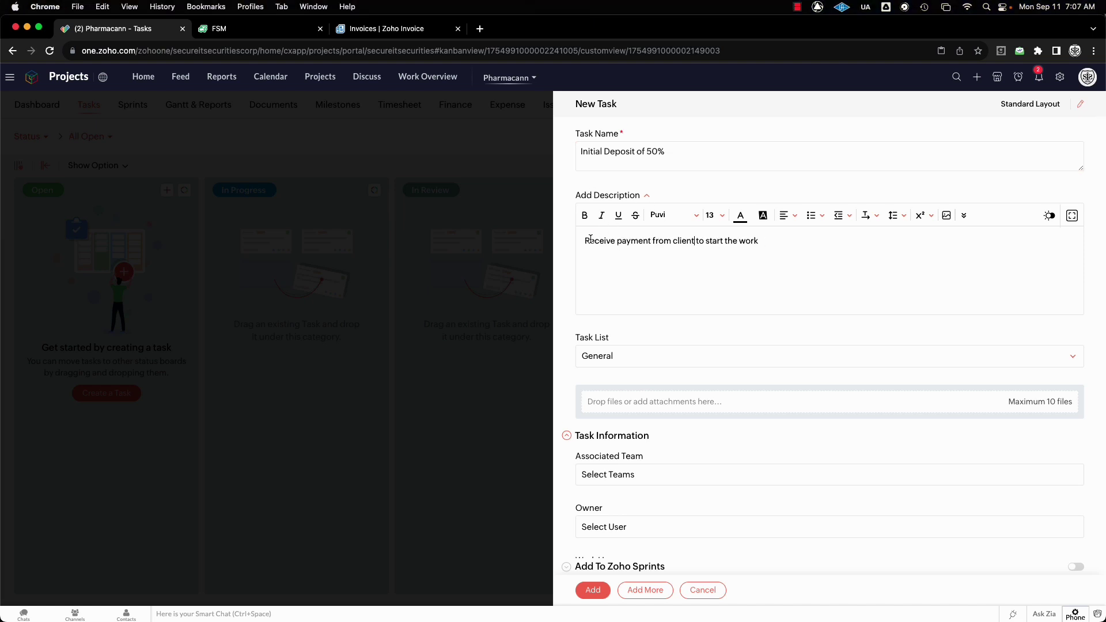
left_click(762, 364)
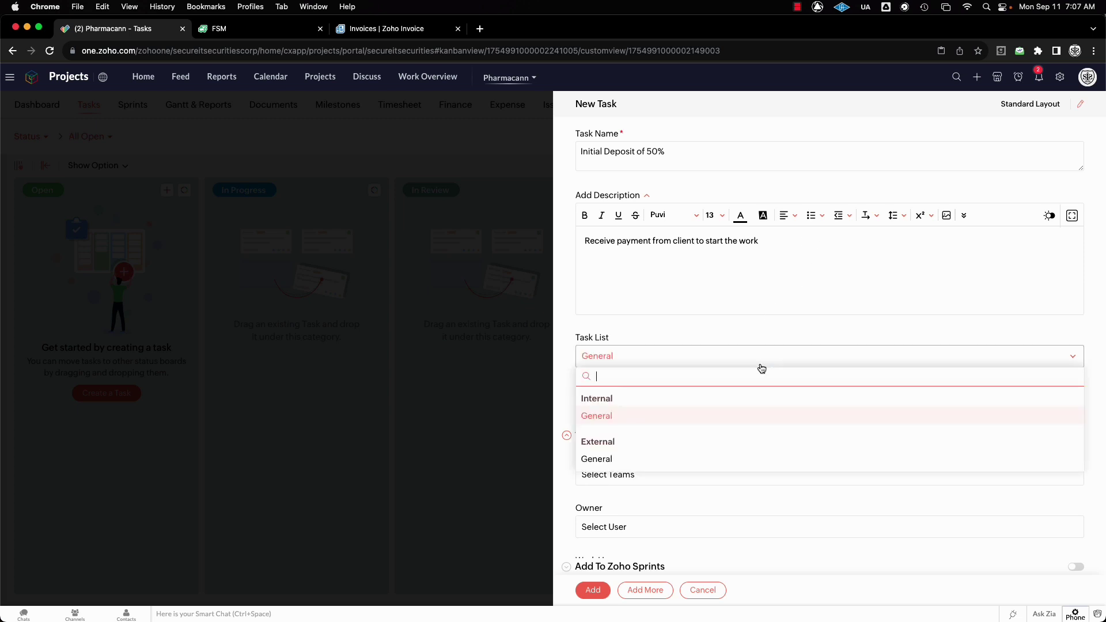
left_click(742, 326)
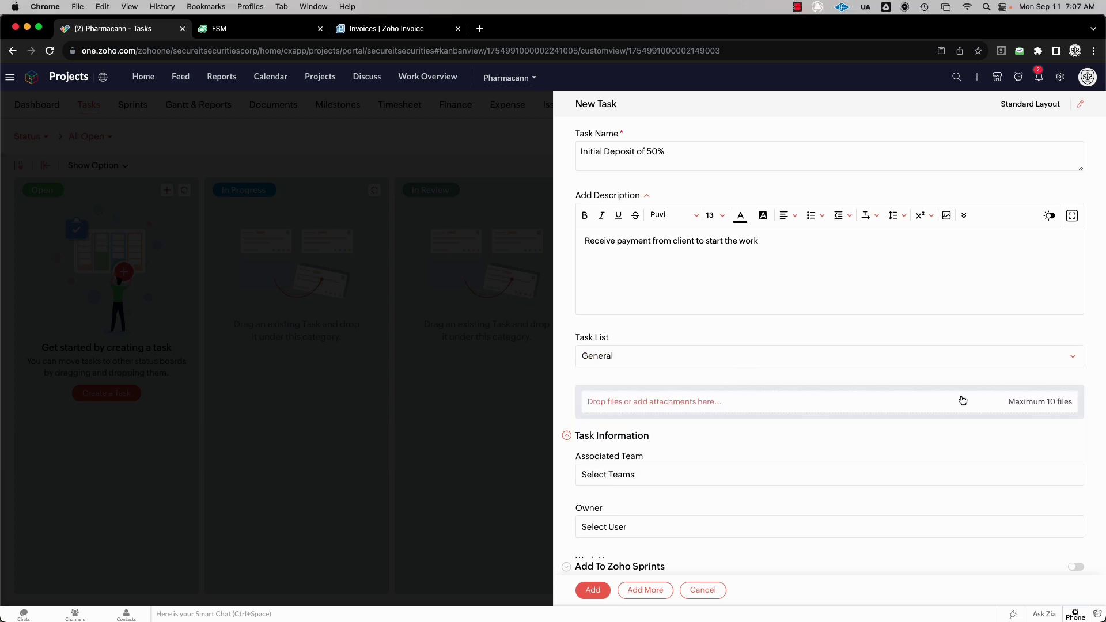
Step: Assign Secure it Securities Corp as the owner of the new task
scroll(821, 378, "down", 1)
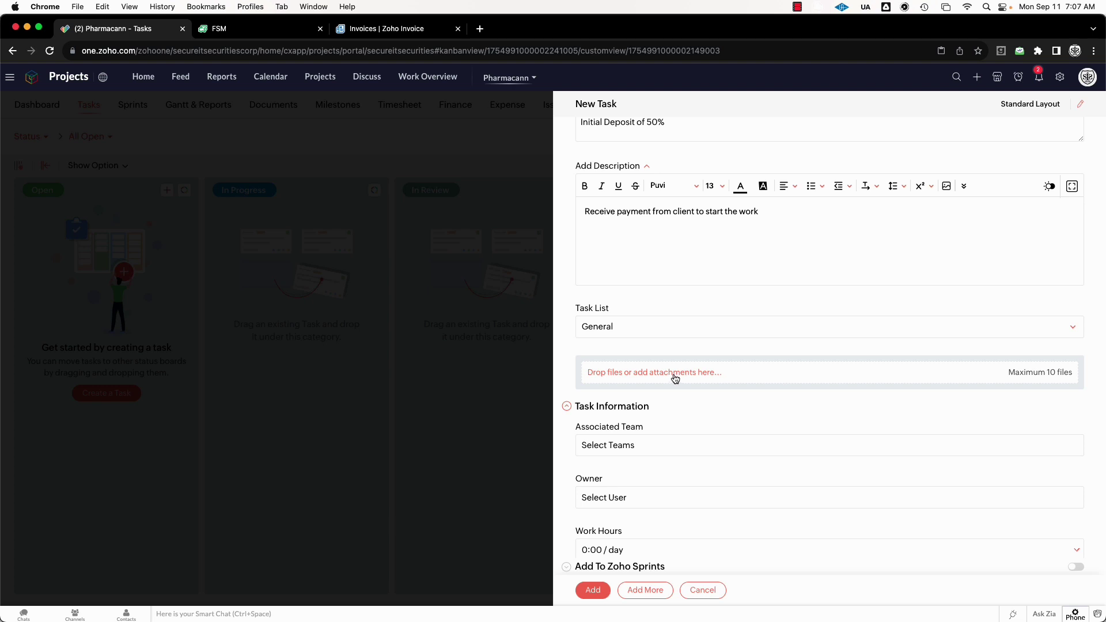
scroll(772, 382, "down", 3)
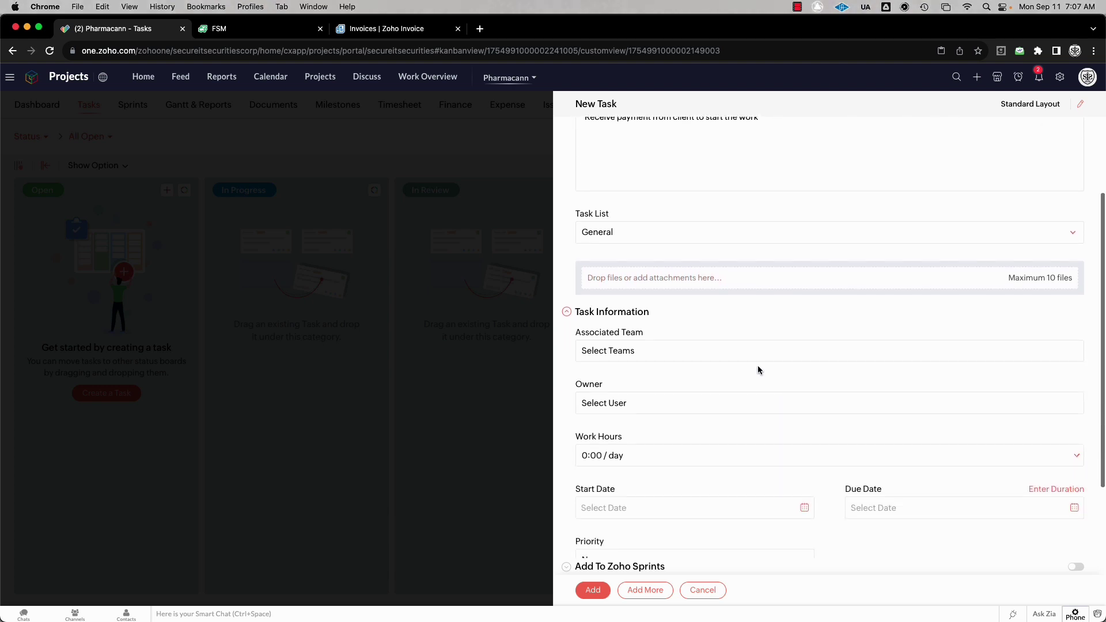
left_click(753, 354)
left_click(741, 400)
left_click(749, 320)
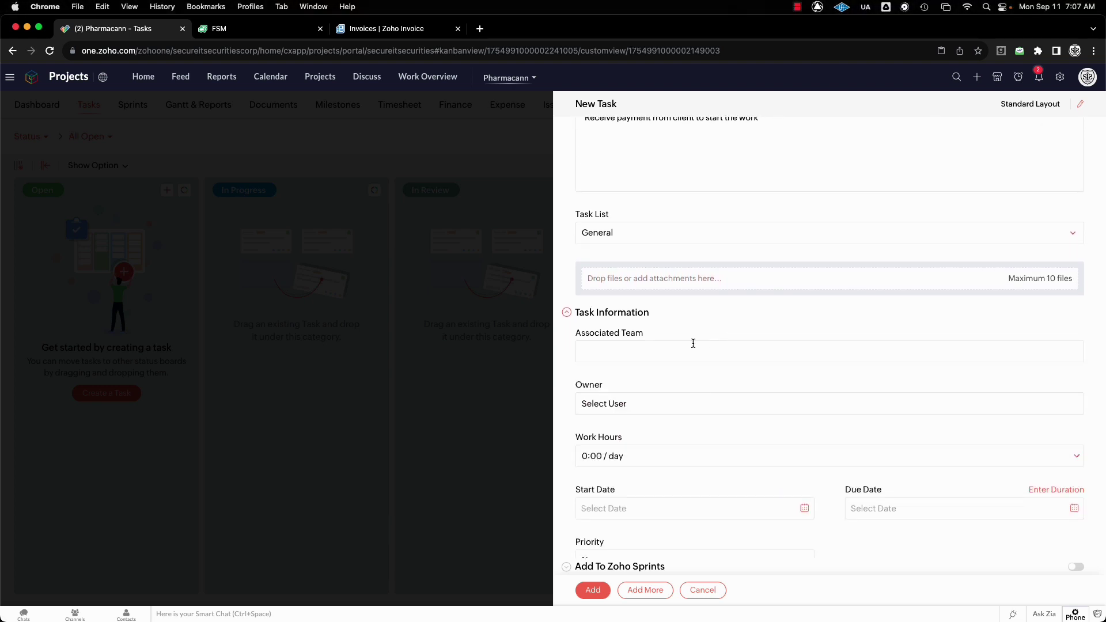
left_click(670, 401)
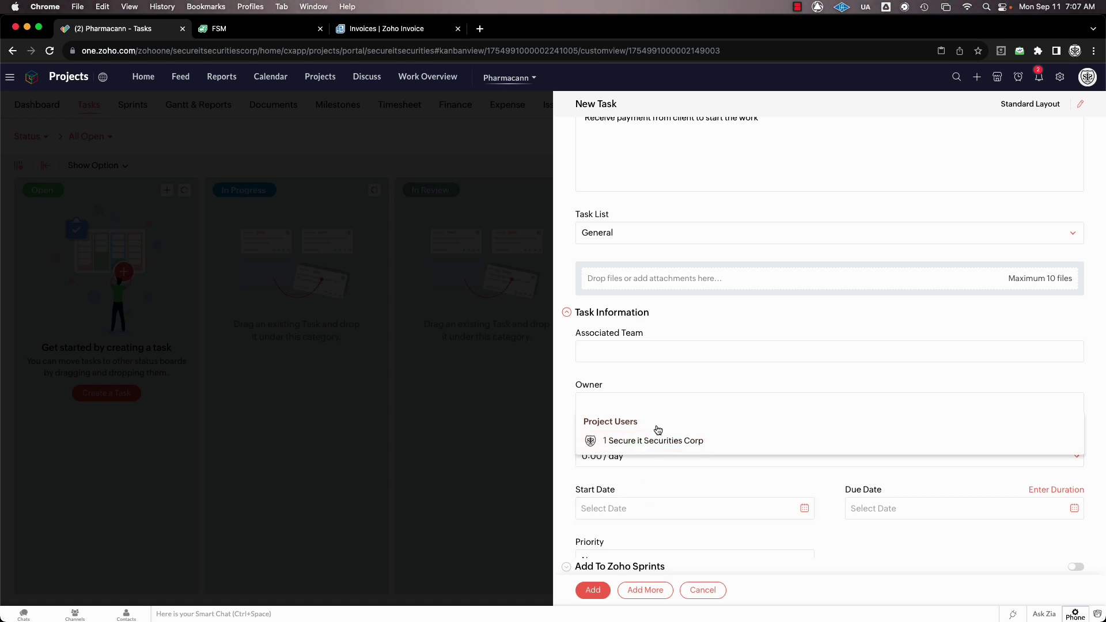
left_click(634, 441)
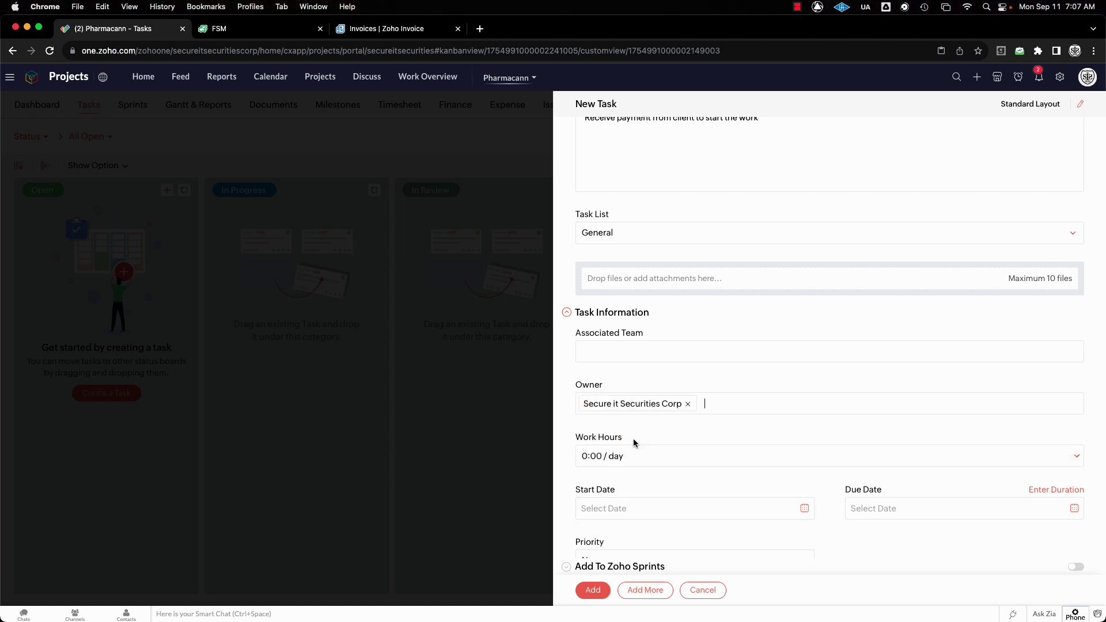
Step: Set the task's start date to 09-18-2023 and its due date to 09-19-2023
scroll(726, 427, "down", 2)
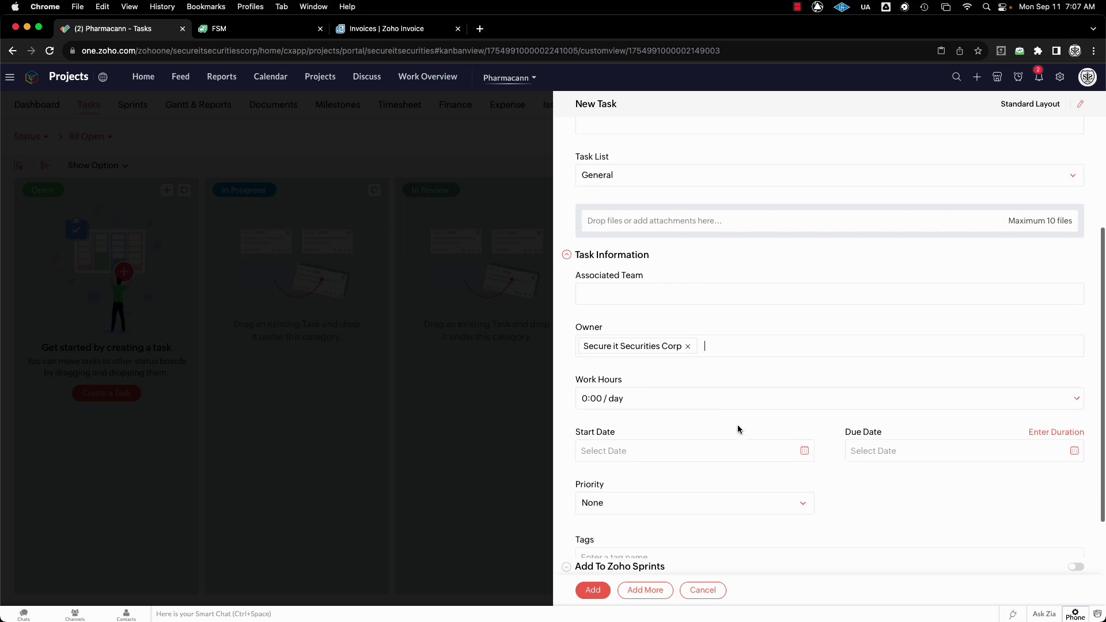
left_click(657, 398)
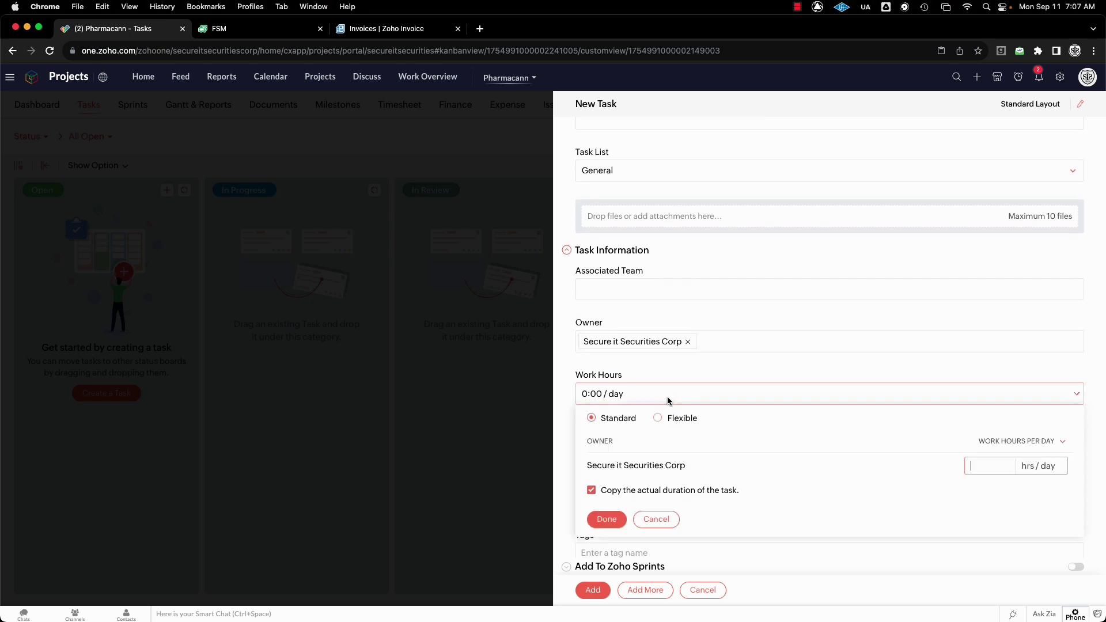
left_click(657, 519)
left_click(804, 449)
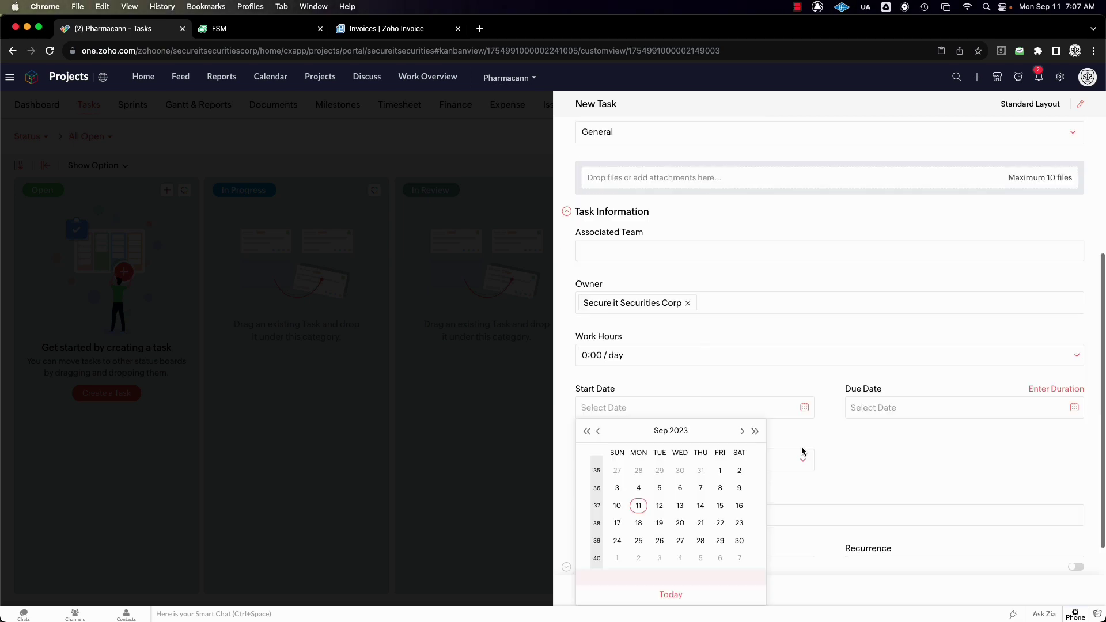
left_click(639, 524)
left_click(979, 408)
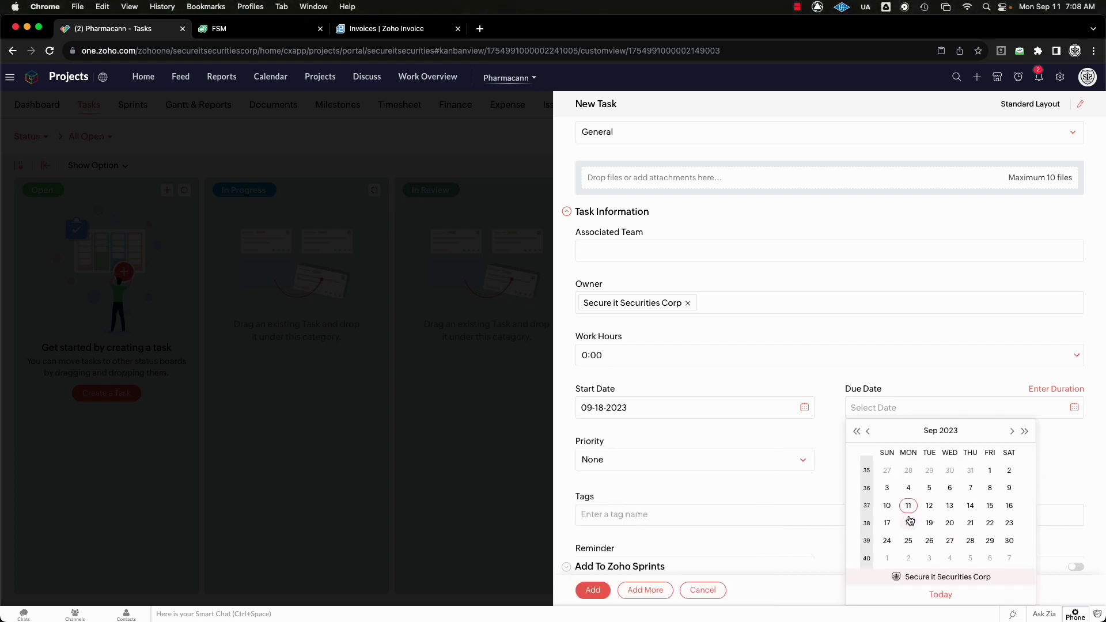
left_click(930, 523)
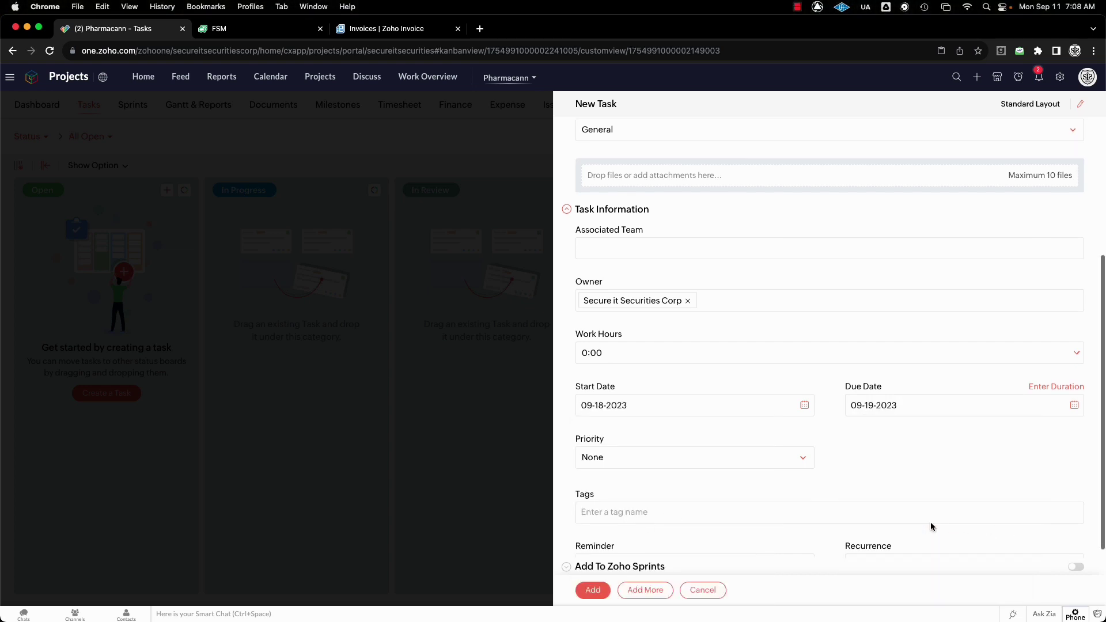
Step: Set the task's priority to High and tag it with the existing Fire Alarm tag
left_click(796, 457)
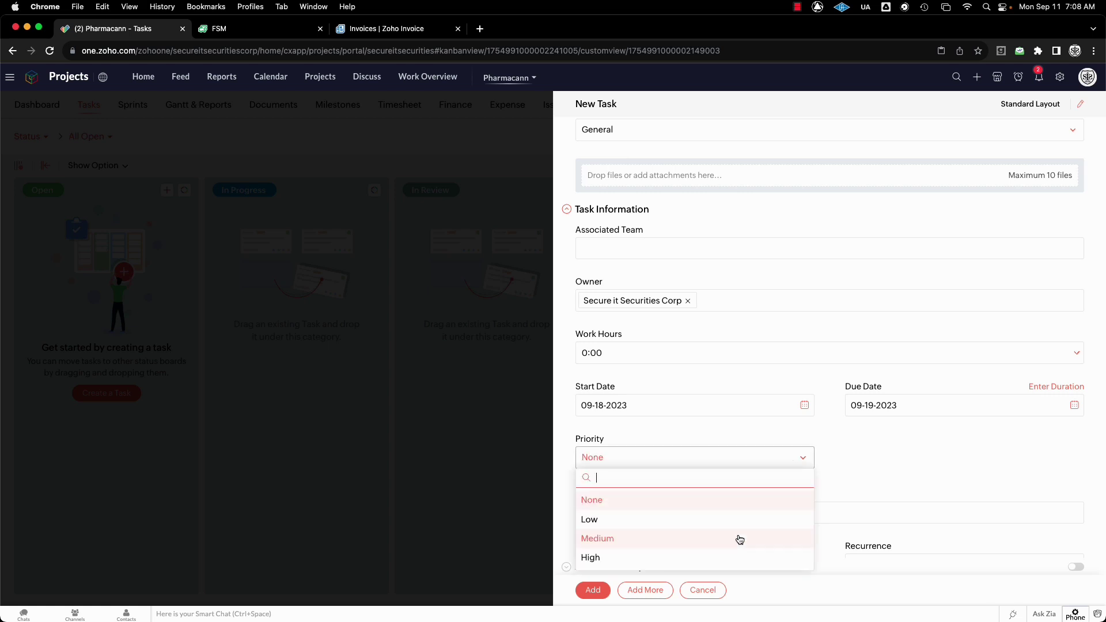
left_click(720, 557)
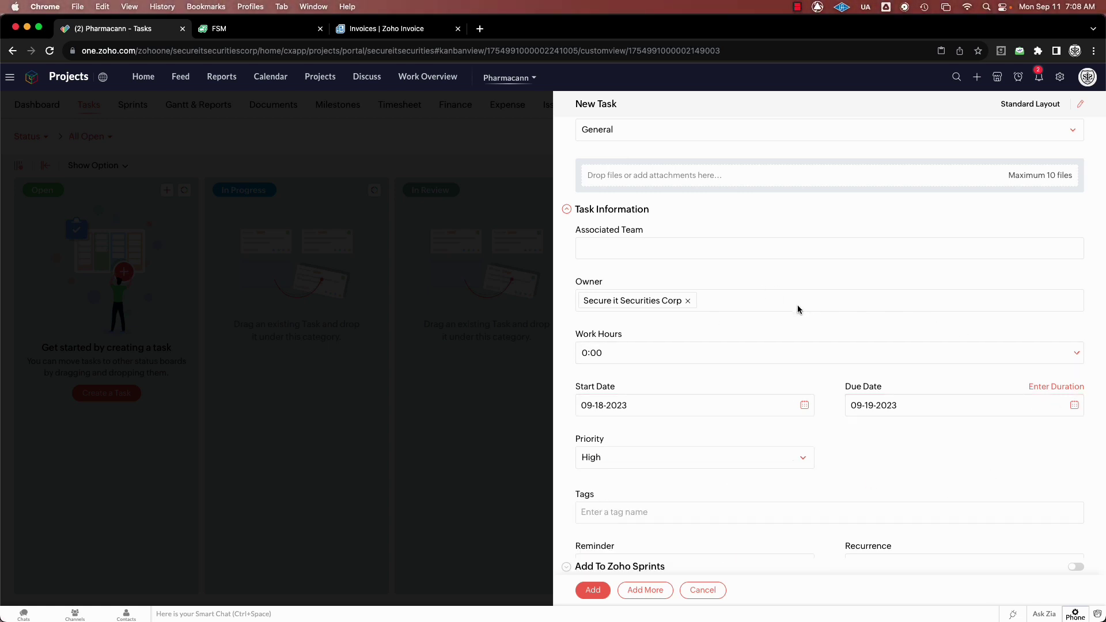
scroll(864, 413, "down", 3)
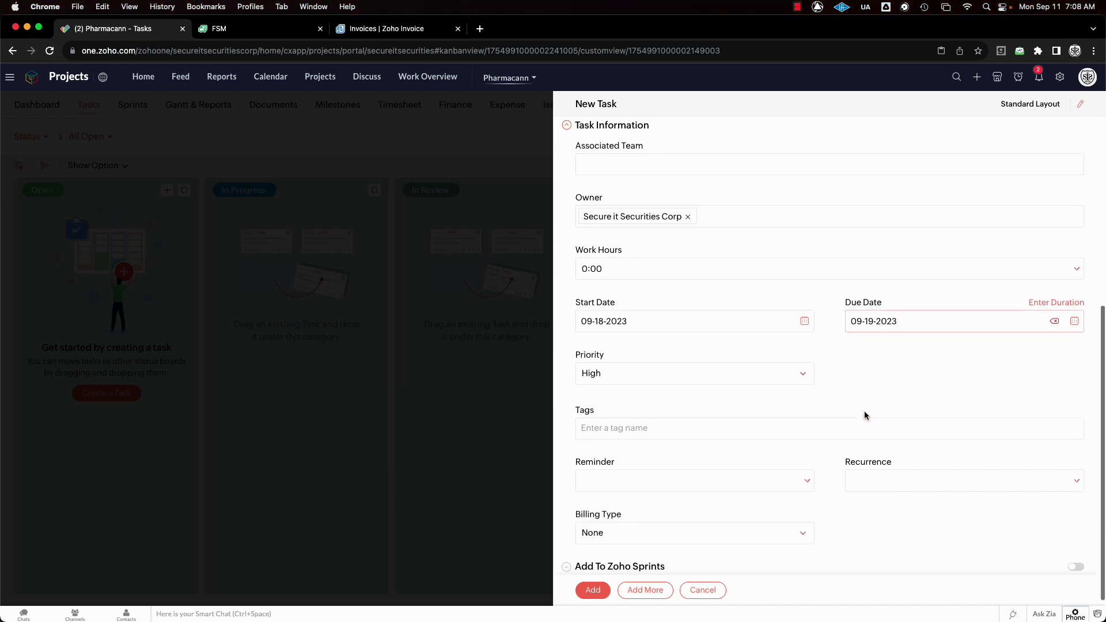
left_click(797, 419)
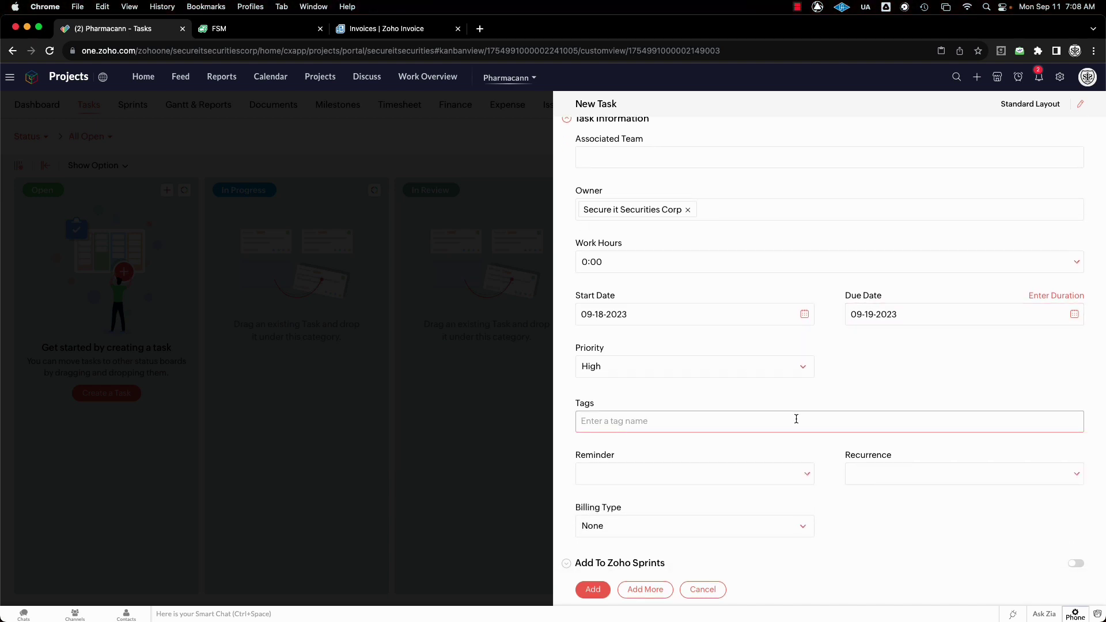
type("Frie")
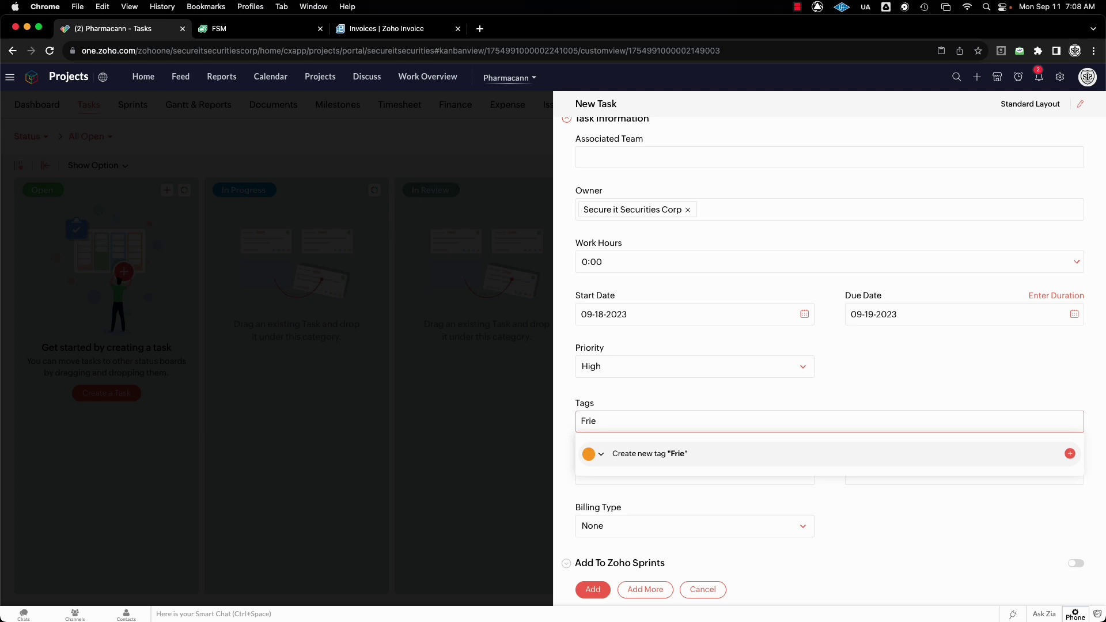
key("BackSpace")
key("BackSpace")
key("BackSpace")
left_click(634, 479)
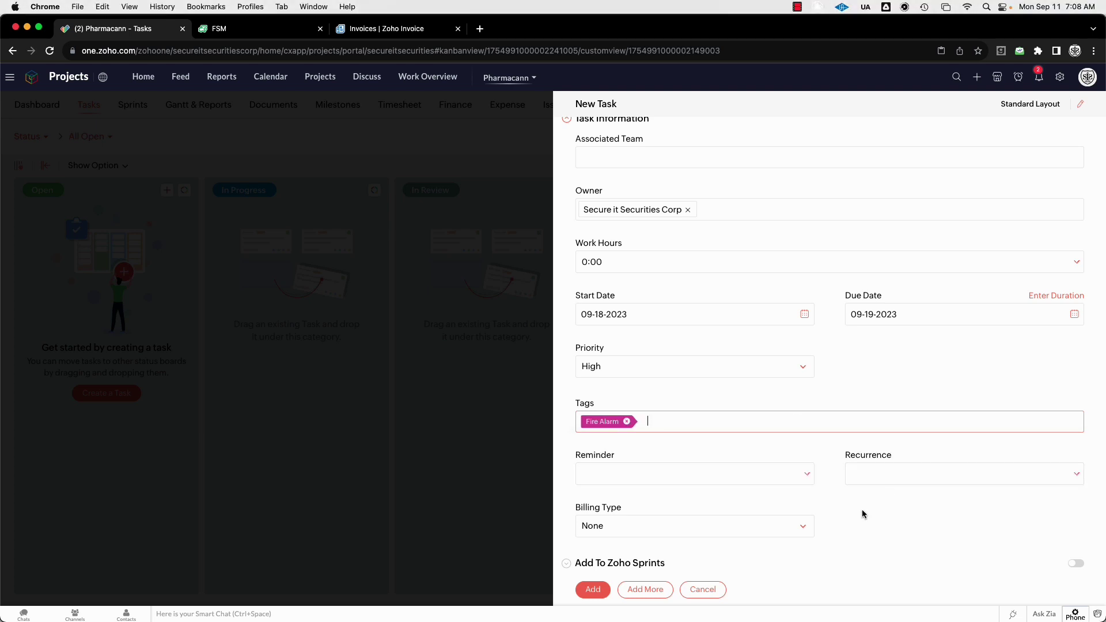
Step: Set the task's billing type to Non Billable and add the task to the project
left_click(666, 535)
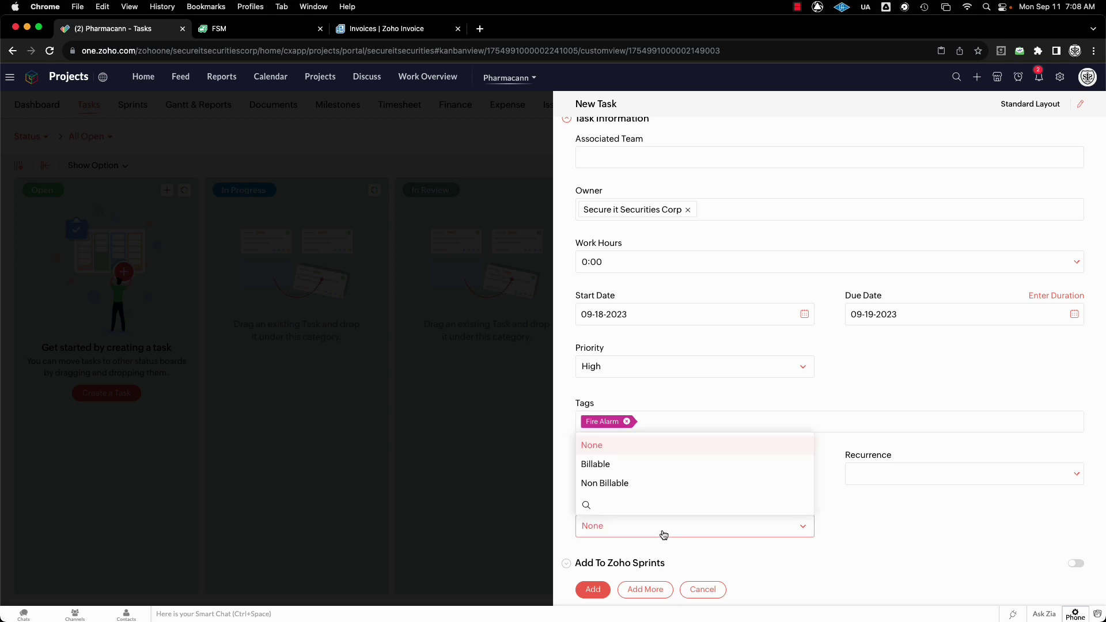
left_click(967, 538)
left_click(636, 484)
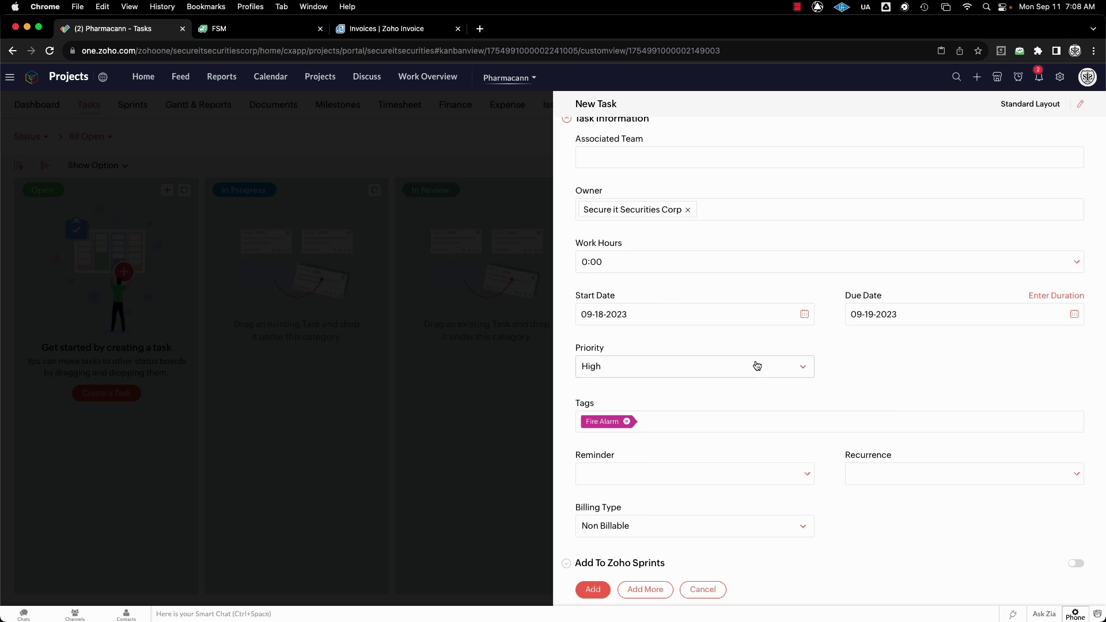
left_click(593, 590)
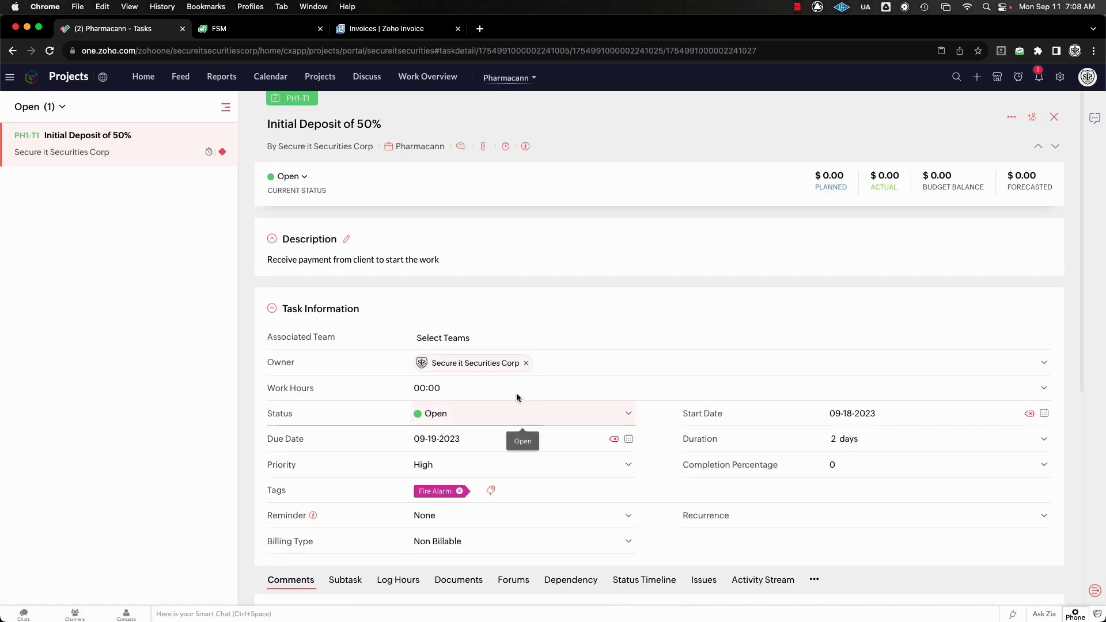
Step: Look through the new task's subtask, log hours, documents, forums, dependency, status timeline, activity stream and comments sections
scroll(660, 267, "down", 5)
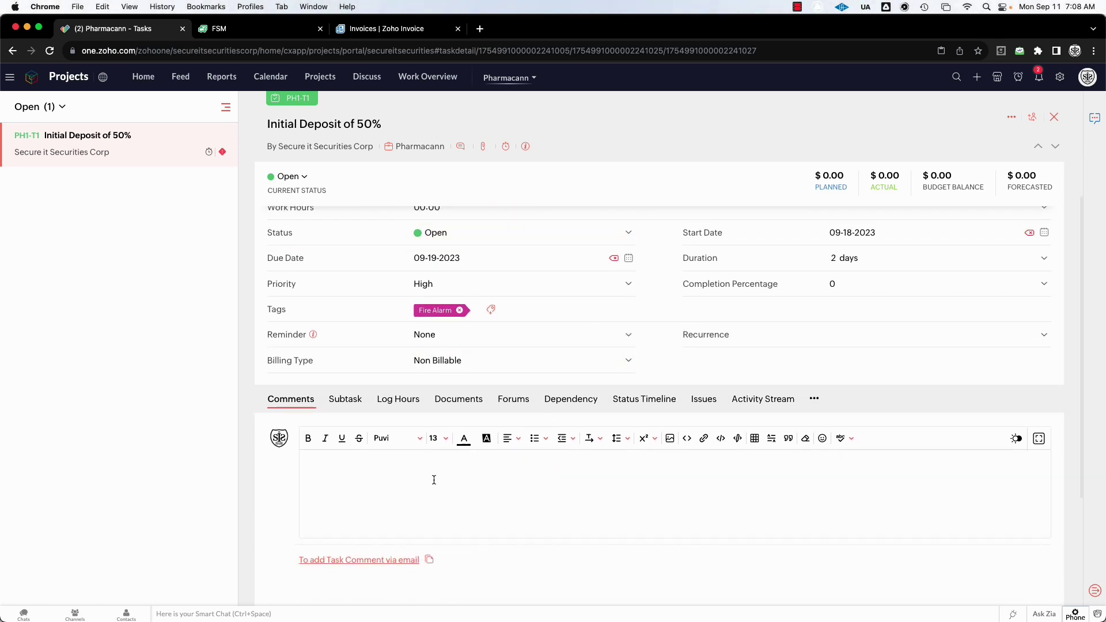
left_click(340, 403)
left_click(408, 402)
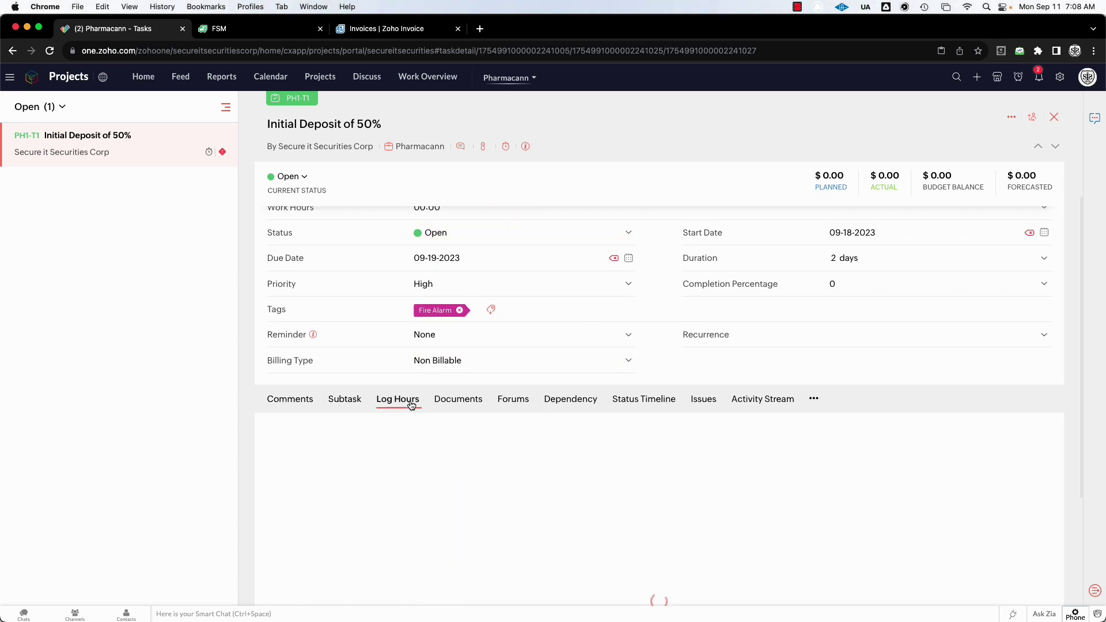
left_click(470, 401)
left_click(513, 400)
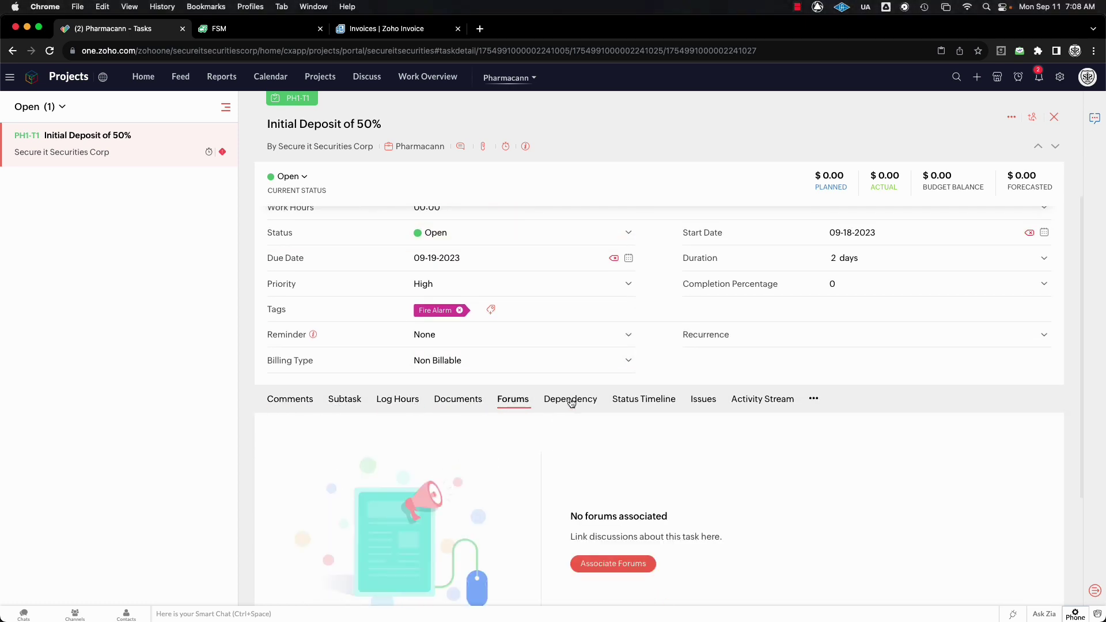
left_click(569, 400)
left_click(619, 402)
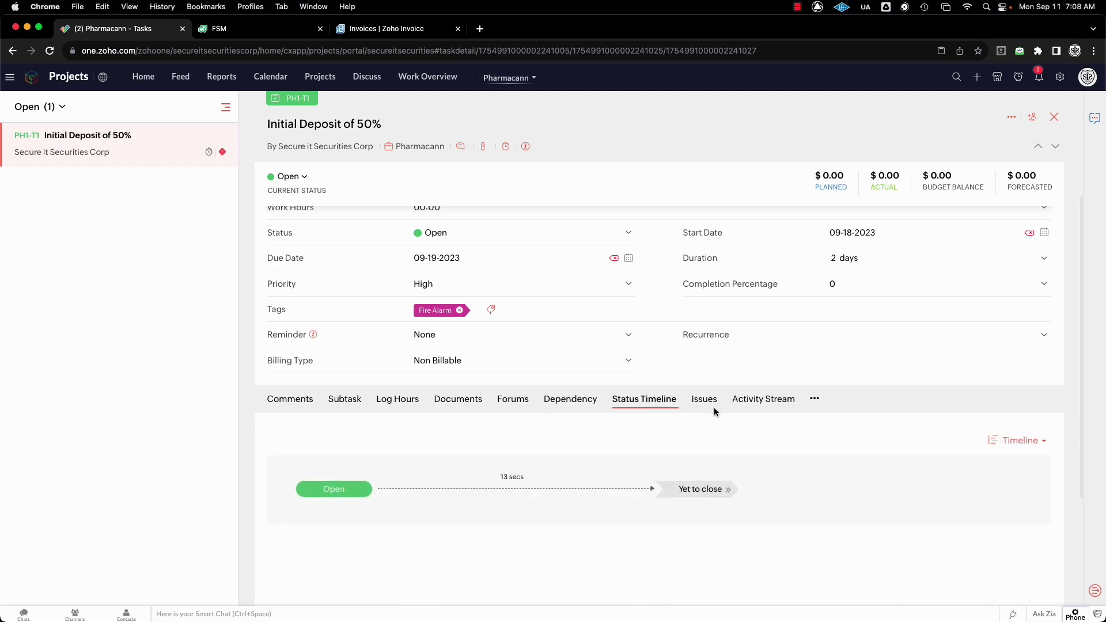
left_click(761, 401)
left_click(294, 402)
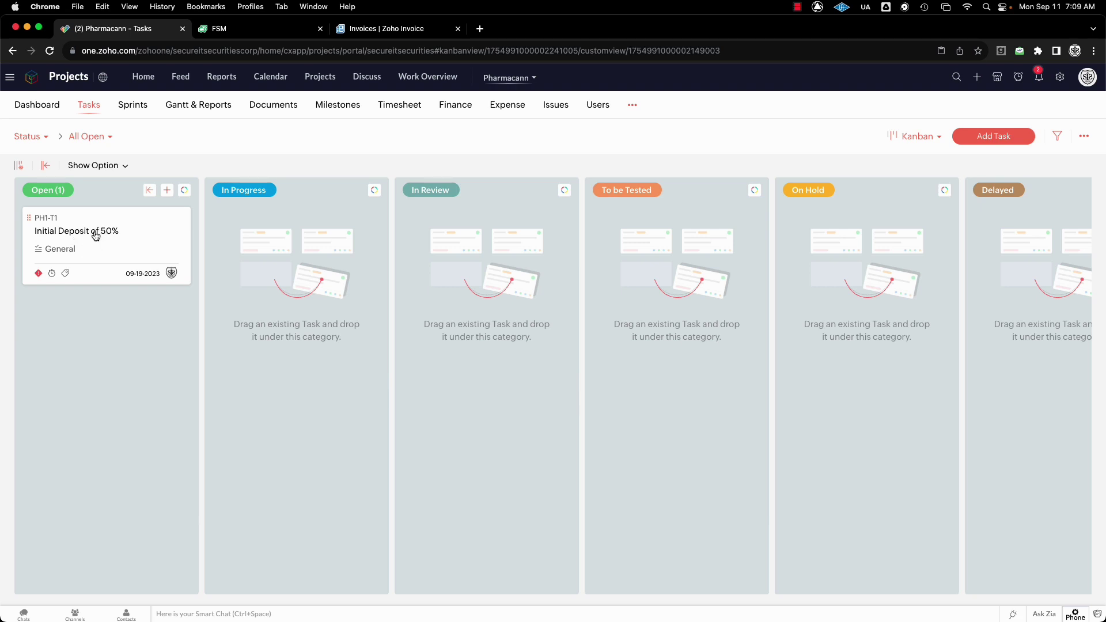
Step: Move the "Initial Deposit of 50%" task from Open to In Progress on the Kanban board
left_click_drag(96, 236, 276, 238)
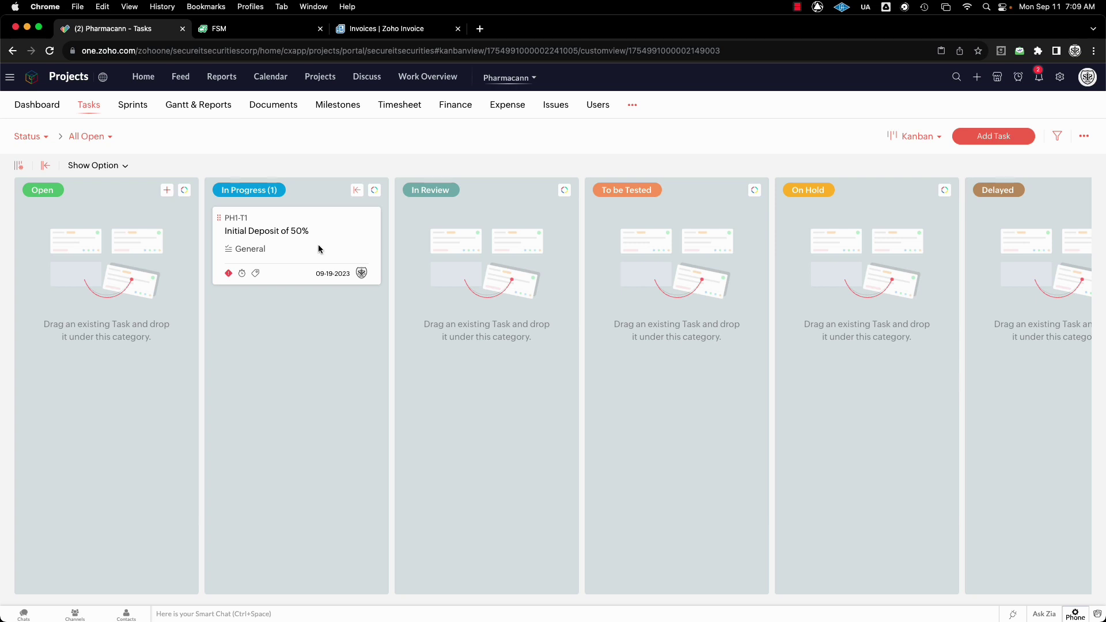
Step: Review the "Initial Deposit of 50%" task's details, the Kanban status columns, the project's milestones and its Gantt chart
left_click(285, 259)
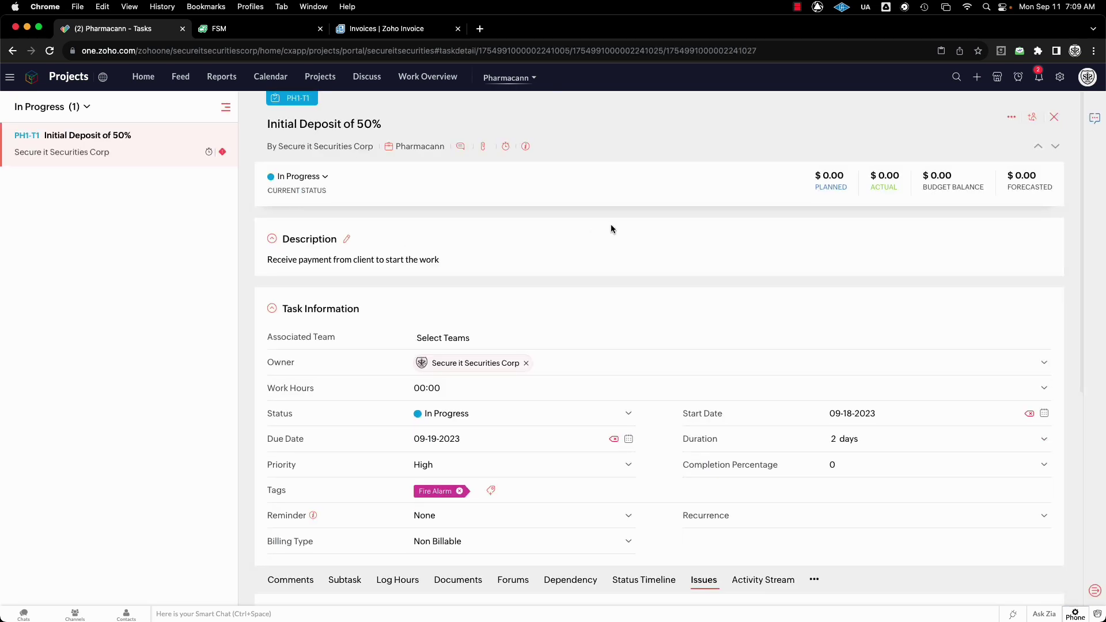
left_click(1055, 117)
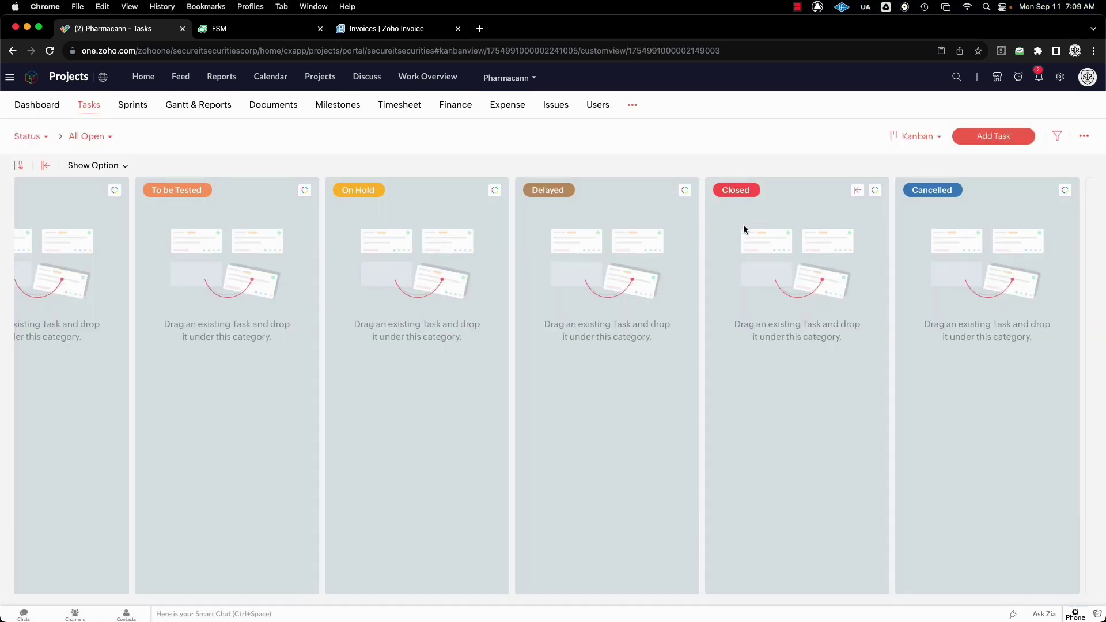
scroll(663, 225, "left", 2)
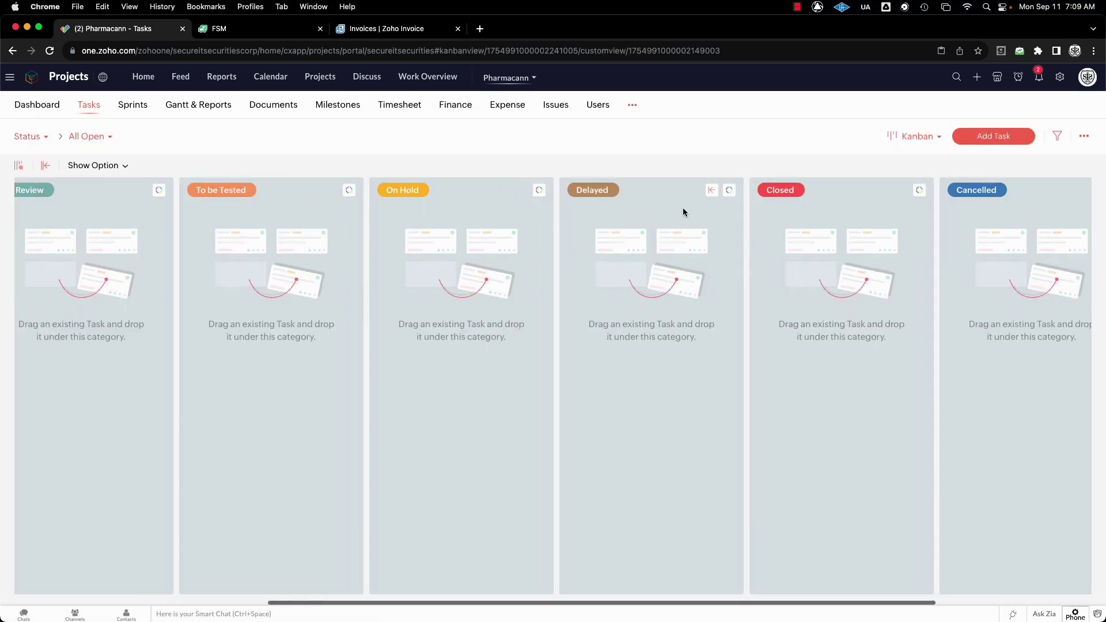
scroll(683, 211, "left", 5)
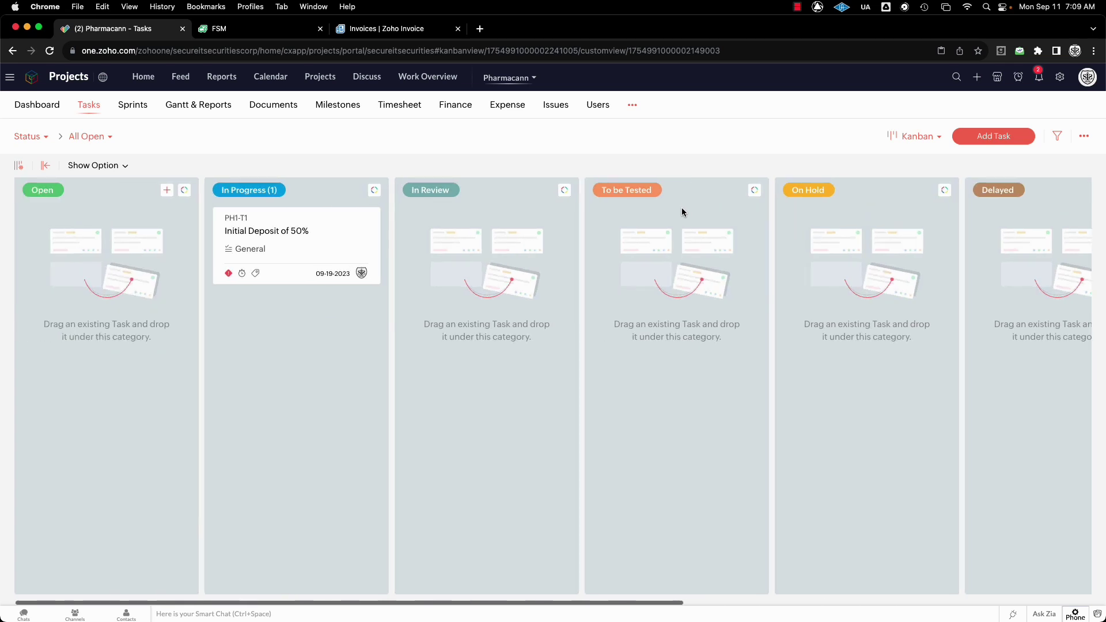
left_click(329, 104)
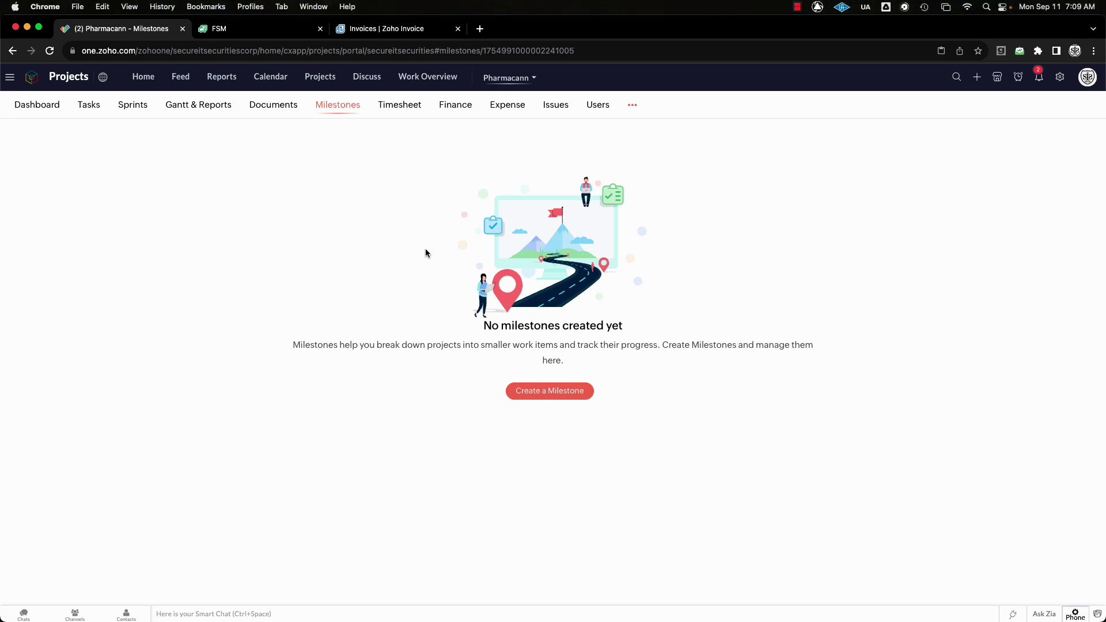
left_click(198, 108)
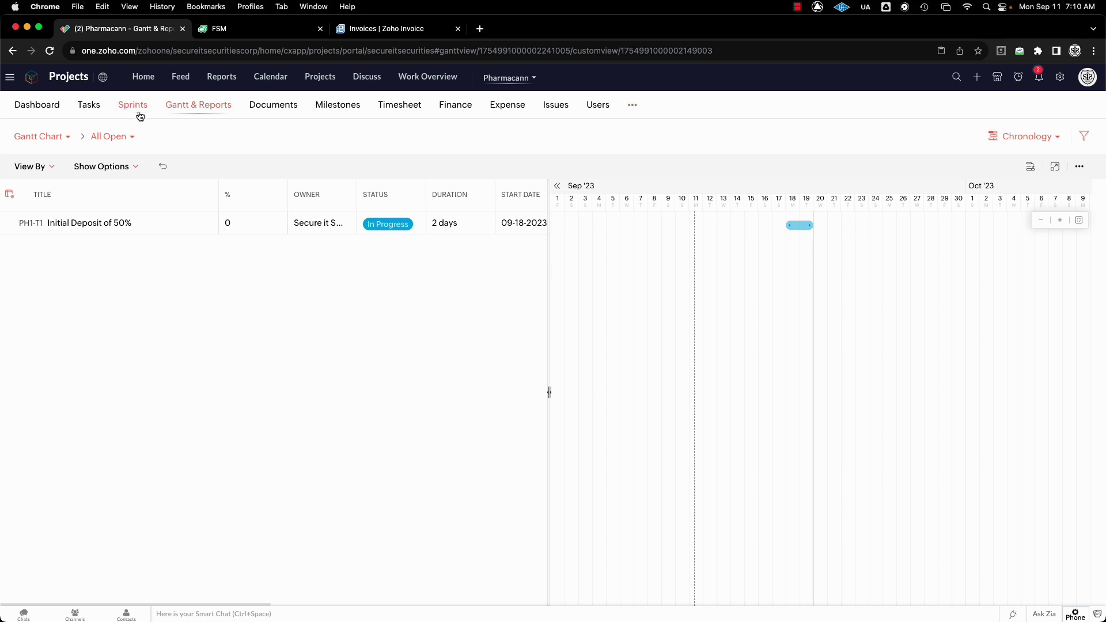
Step: Examine the work items listed in the description on the Pharmacann project's dashboard details
left_click(49, 107)
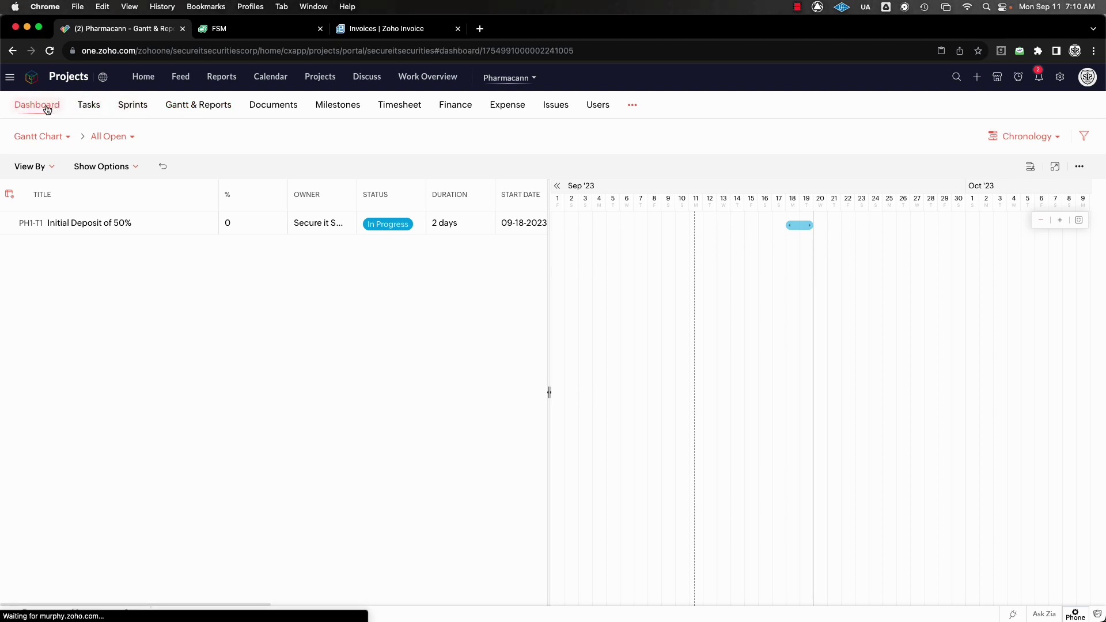
left_click(77, 190)
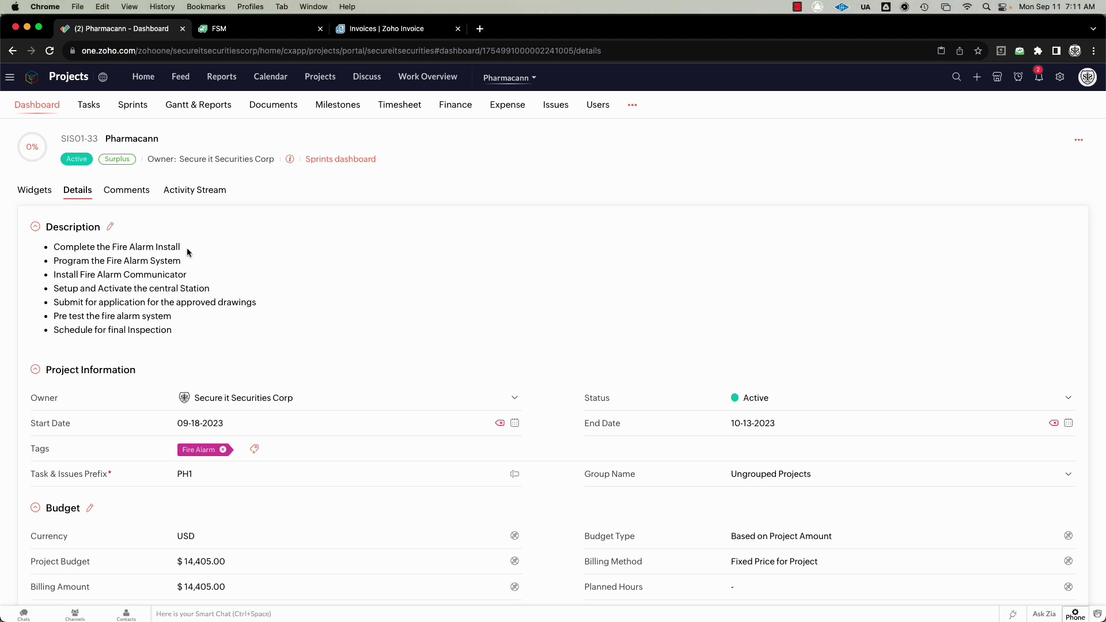
left_click_drag(187, 248, 54, 249)
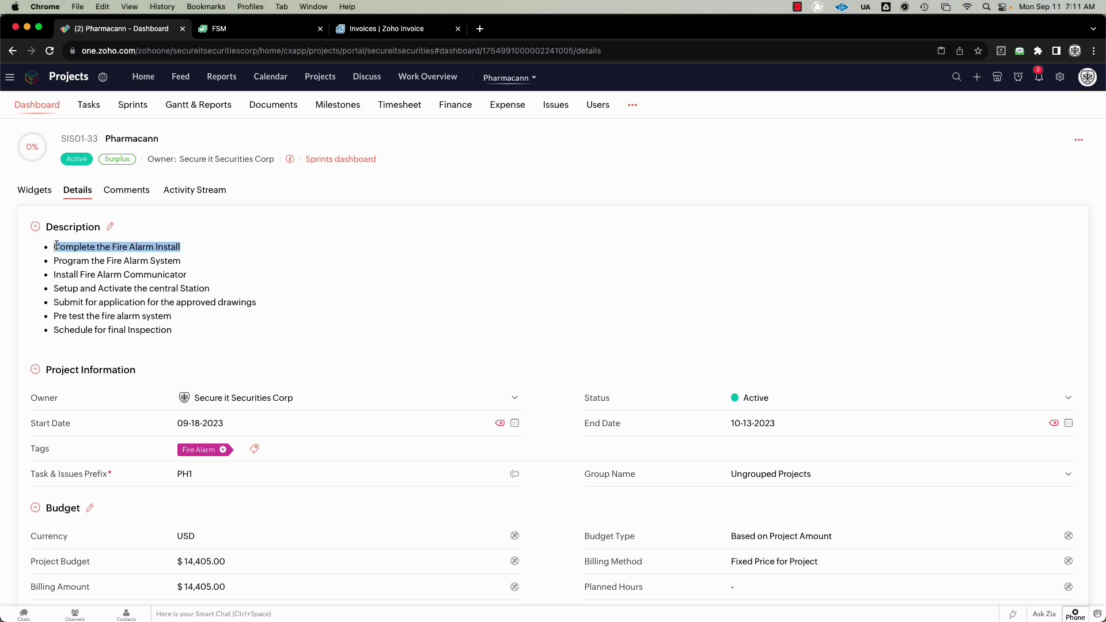
left_click(243, 256)
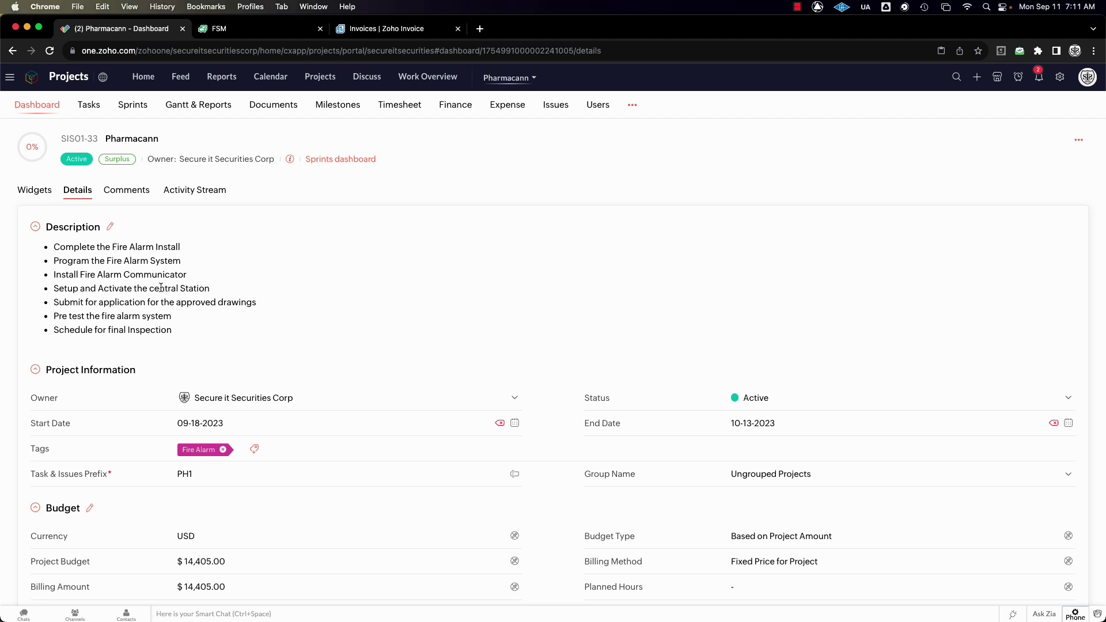
Step: Copy "Submit for application for the approved drawings" from the project description and use it as the name of a new task
left_click_drag(259, 303, 56, 301)
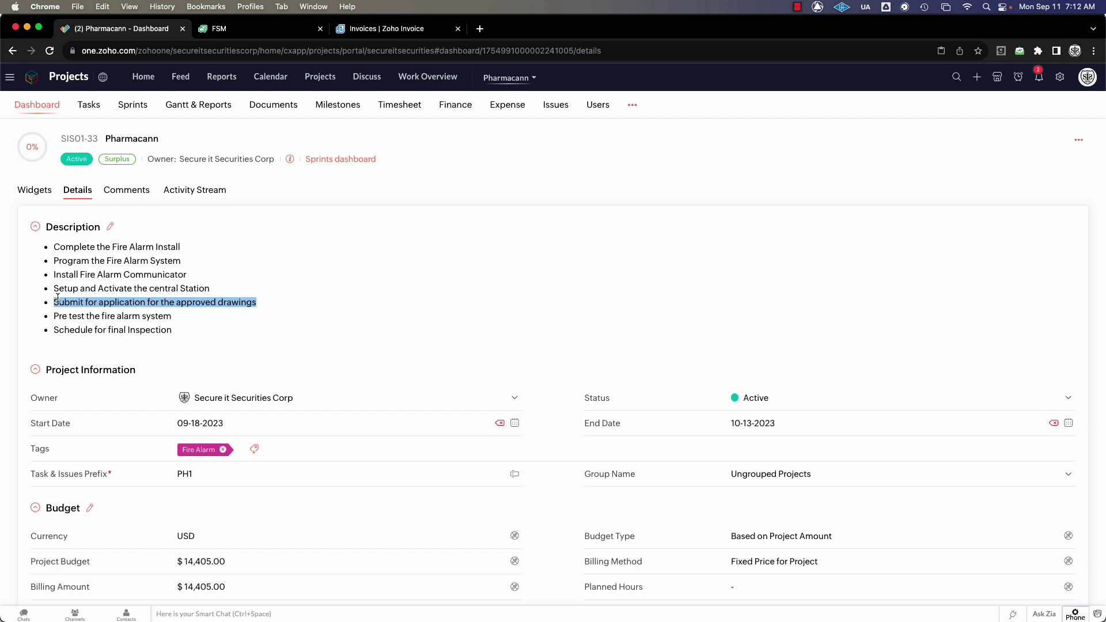
left_click(89, 105)
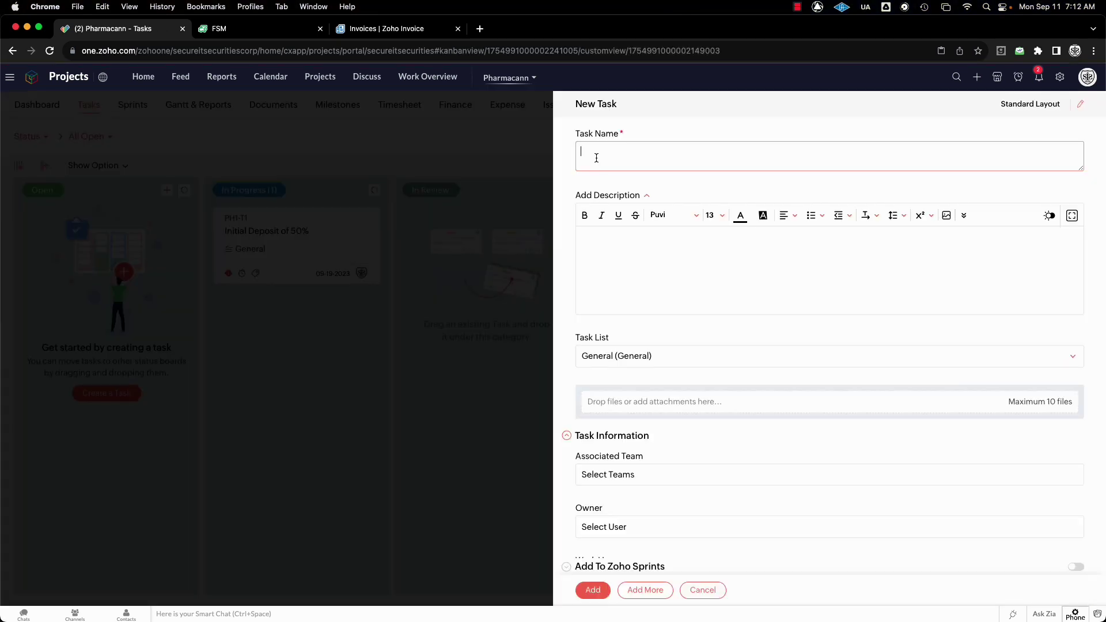
type("Submit for application for the approved drawings")
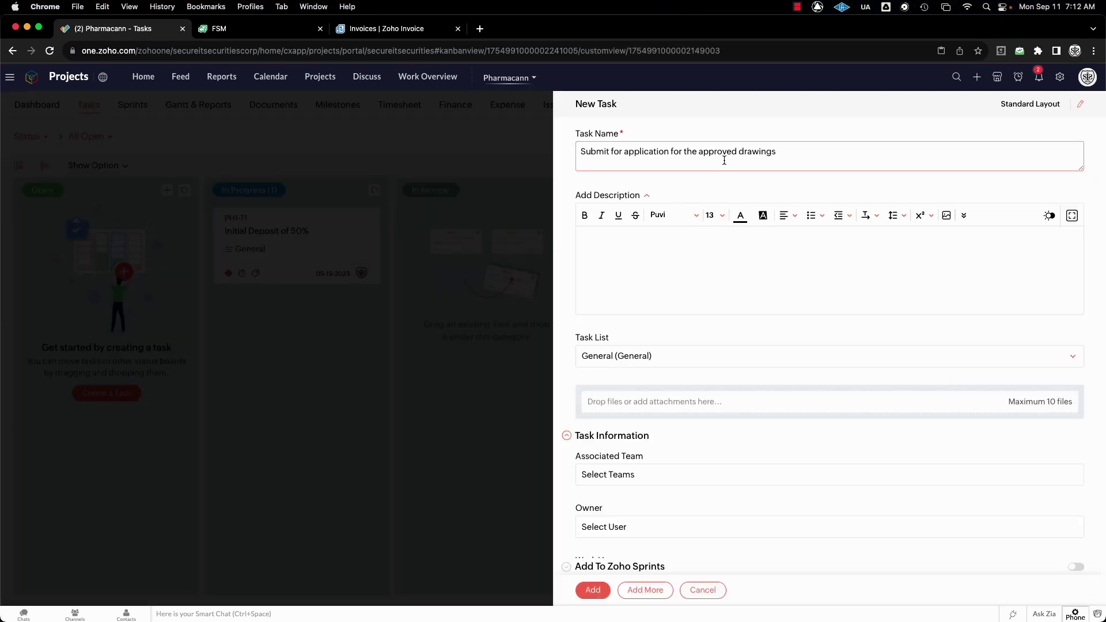
Step: Draft the task description about designing fire alarm drawings with the engineer, submitting the fire alarm application and paying FDNY fees supplied by the customer
left_click(602, 247)
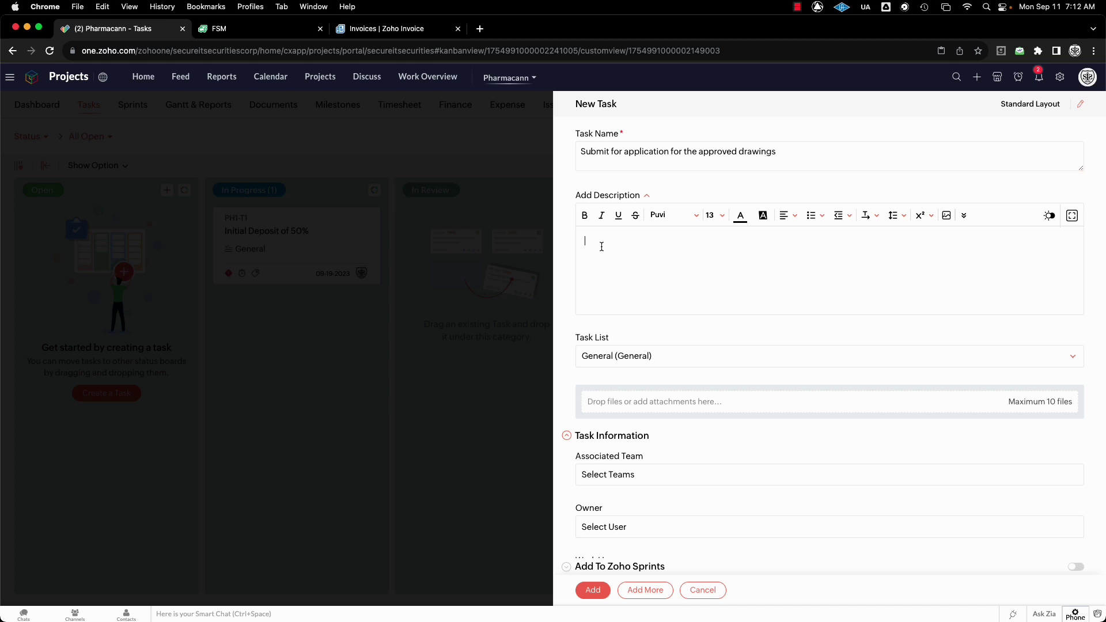
type("Work with the engineer to desginthe fir")
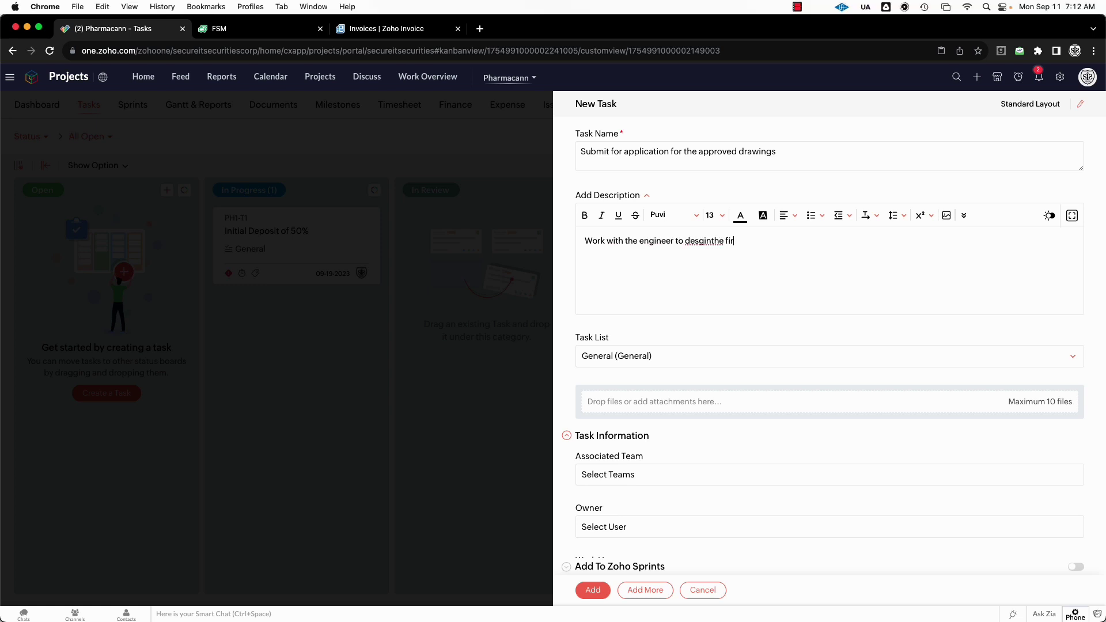
type("e alrm draw")
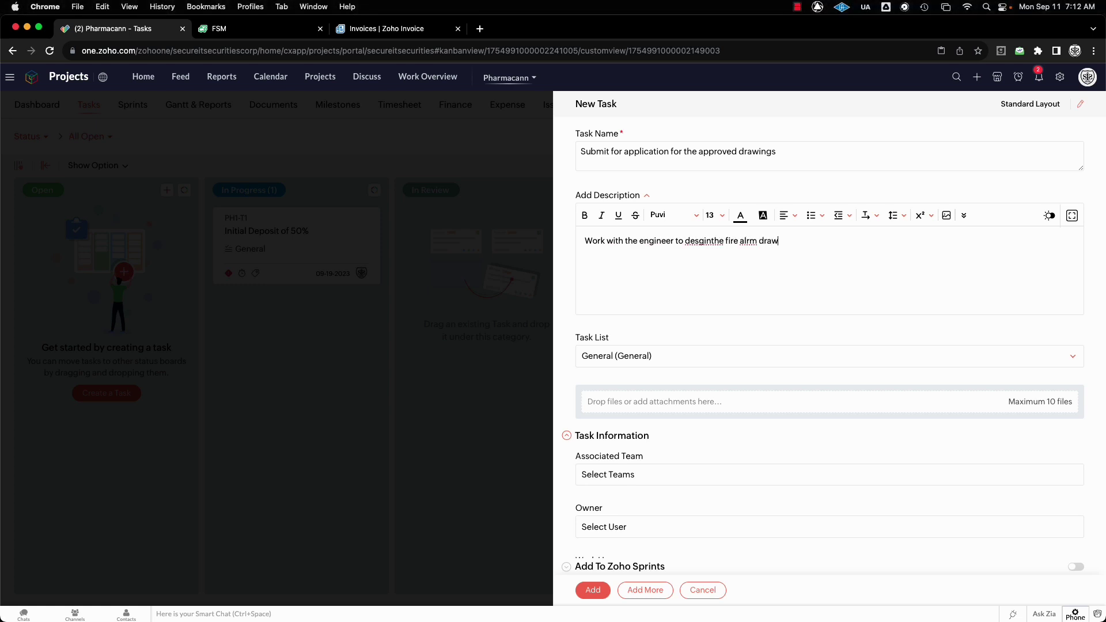
type("ings and submit fire alaem apll")
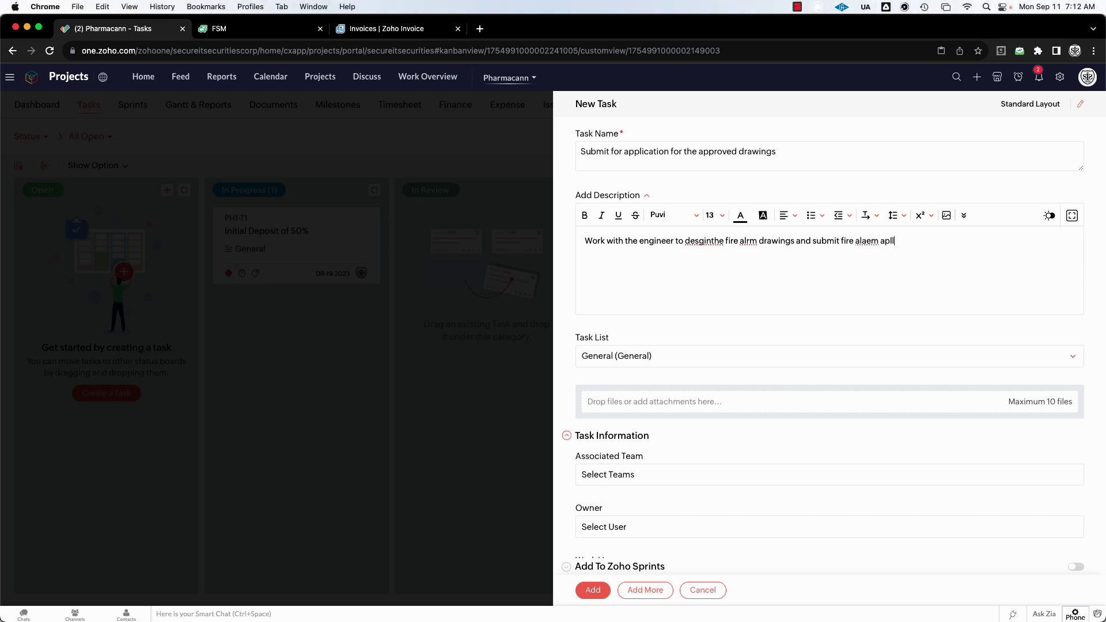
type("application. Also pa")
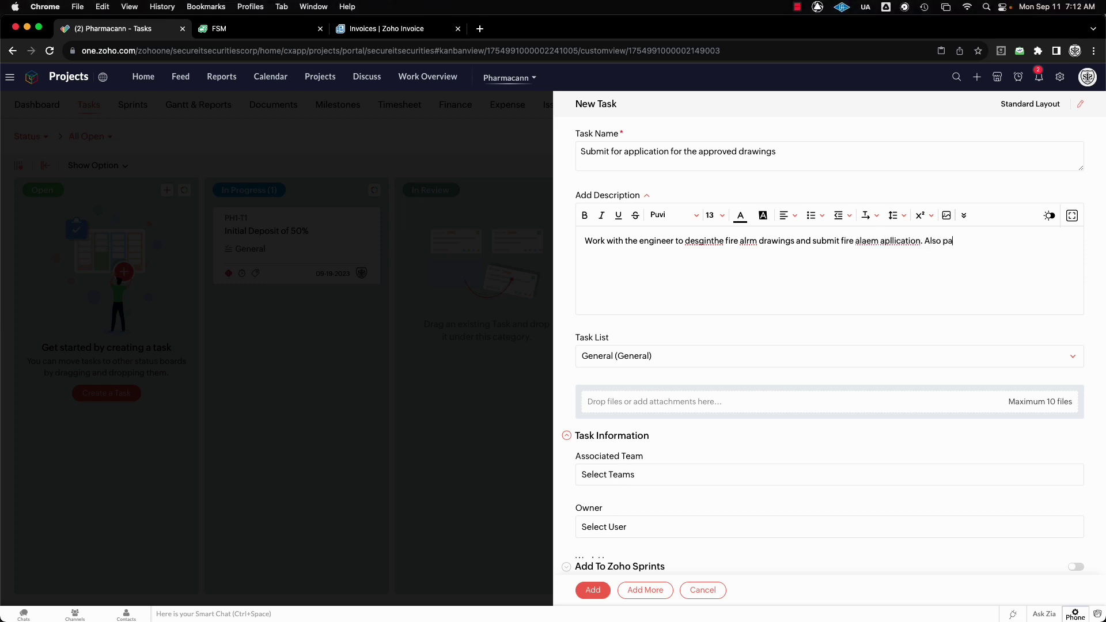
type("y FDNY fees sup")
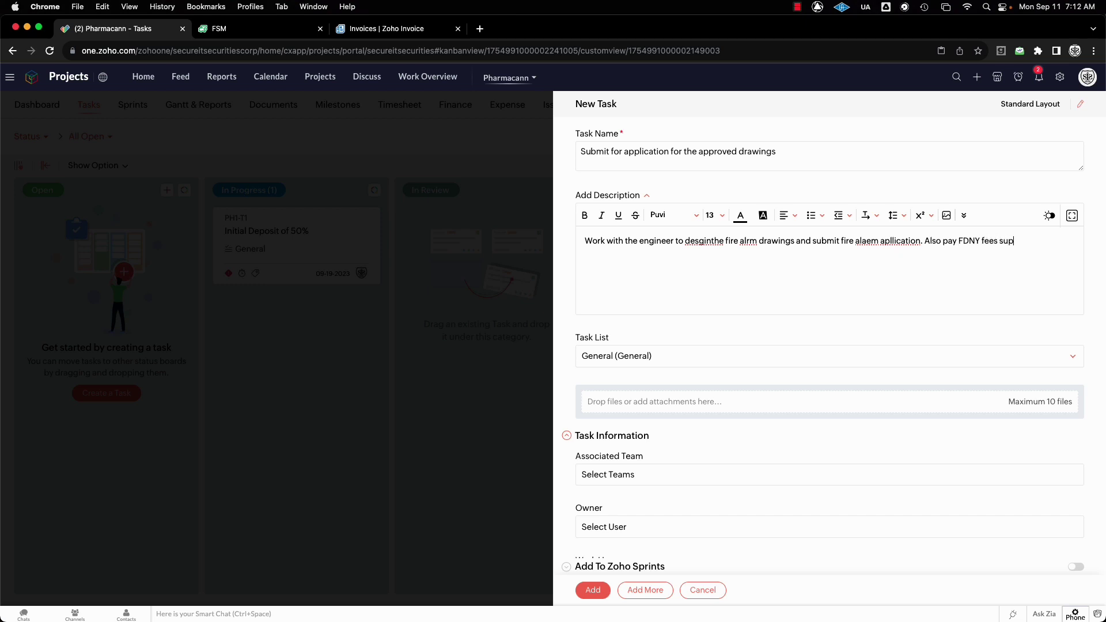
type("plied byt he customer")
Step: Correct the misspelled opening of the description to read "Work with the engineer to design the fire alarm drawings"
right_click(696, 242)
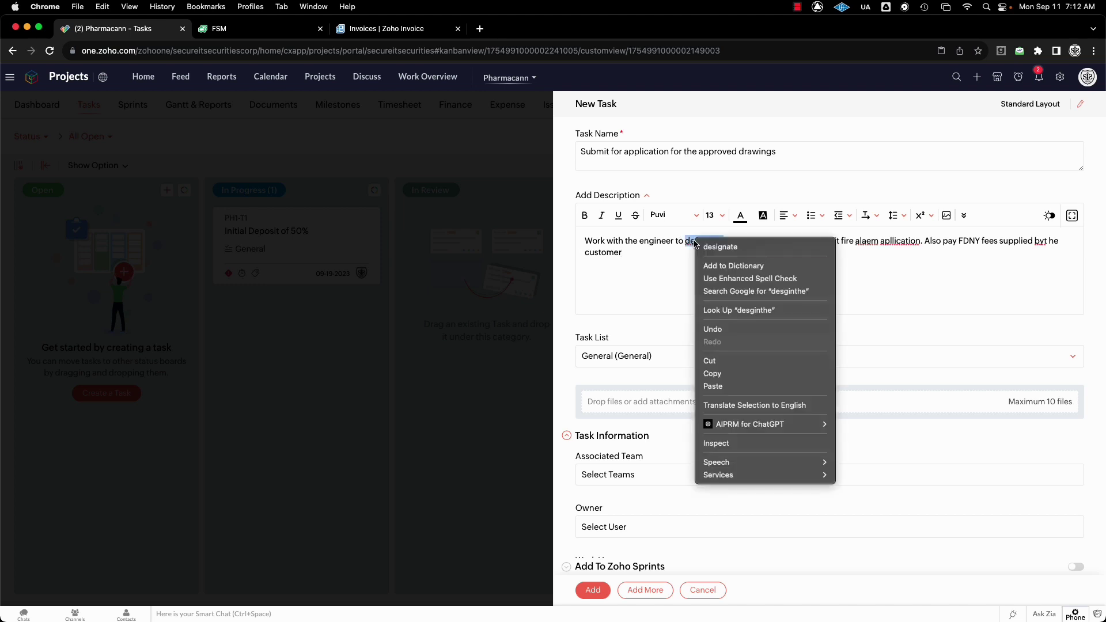
left_click(720, 247)
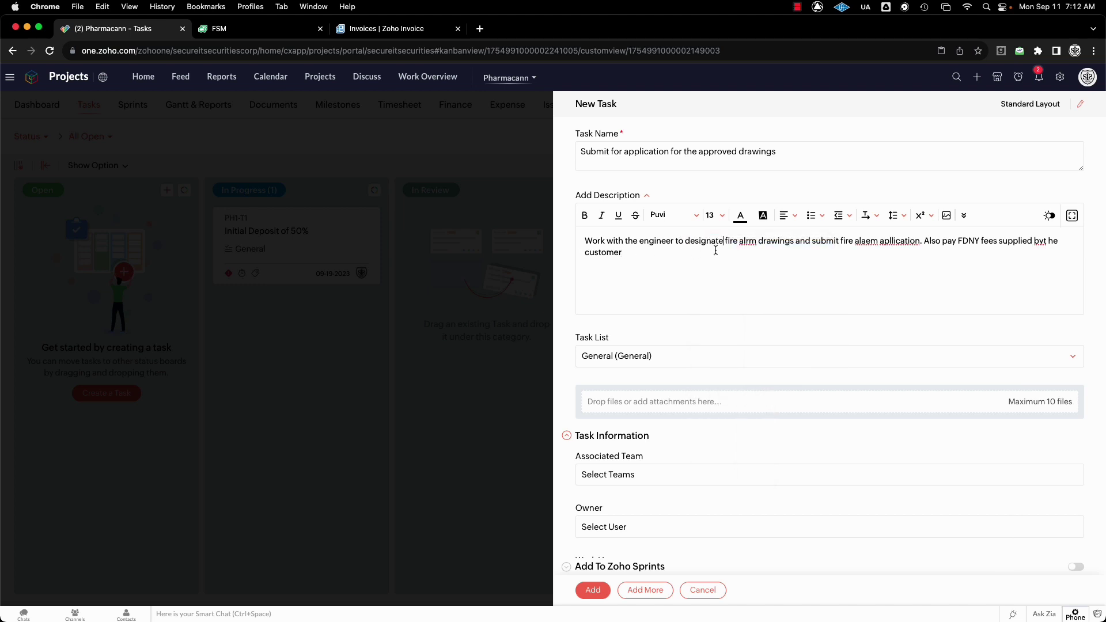
key("BackSpace")
key("BackSpace")
key("BackSpace")
type("the")
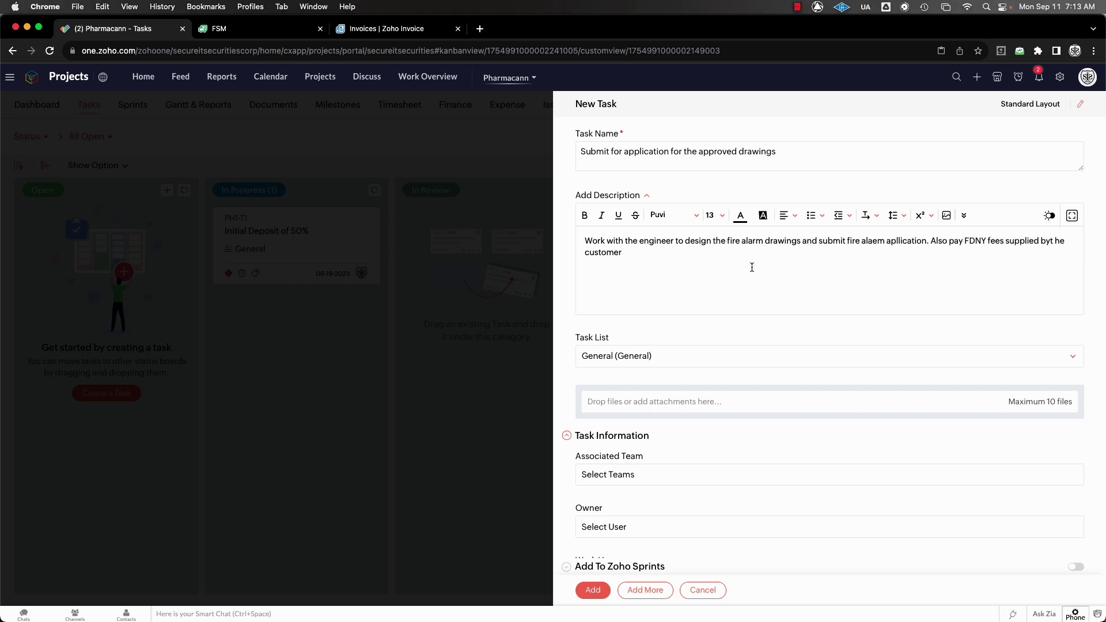
Step: Correct the rest of the description to read "submit the fire alarm application" and "supplied by the customer."
right_click(873, 241)
left_click(899, 246)
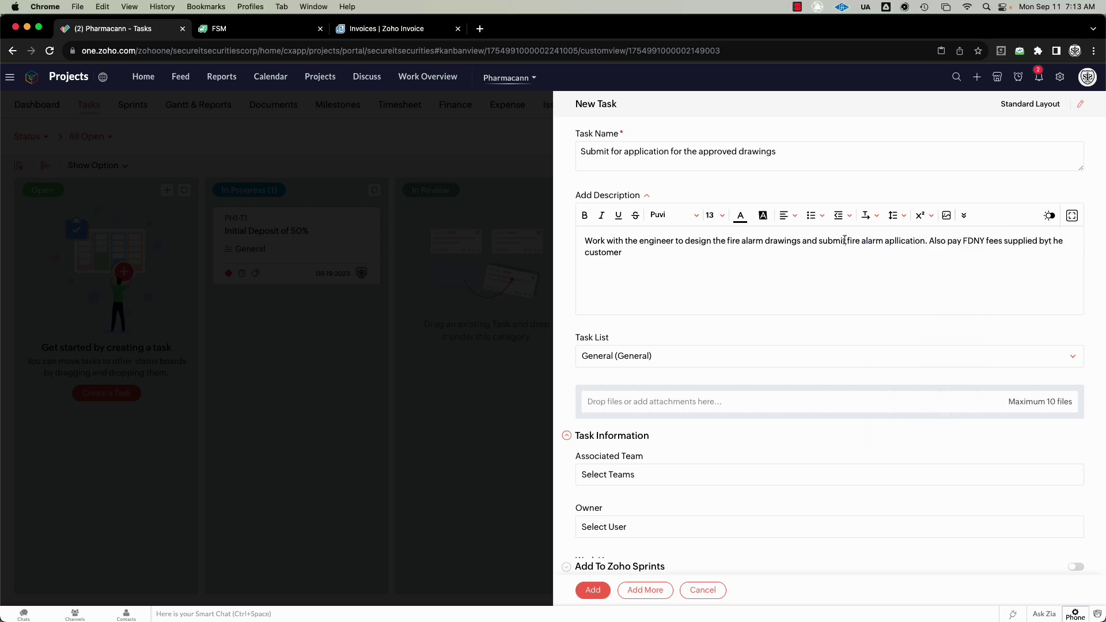
type("the")
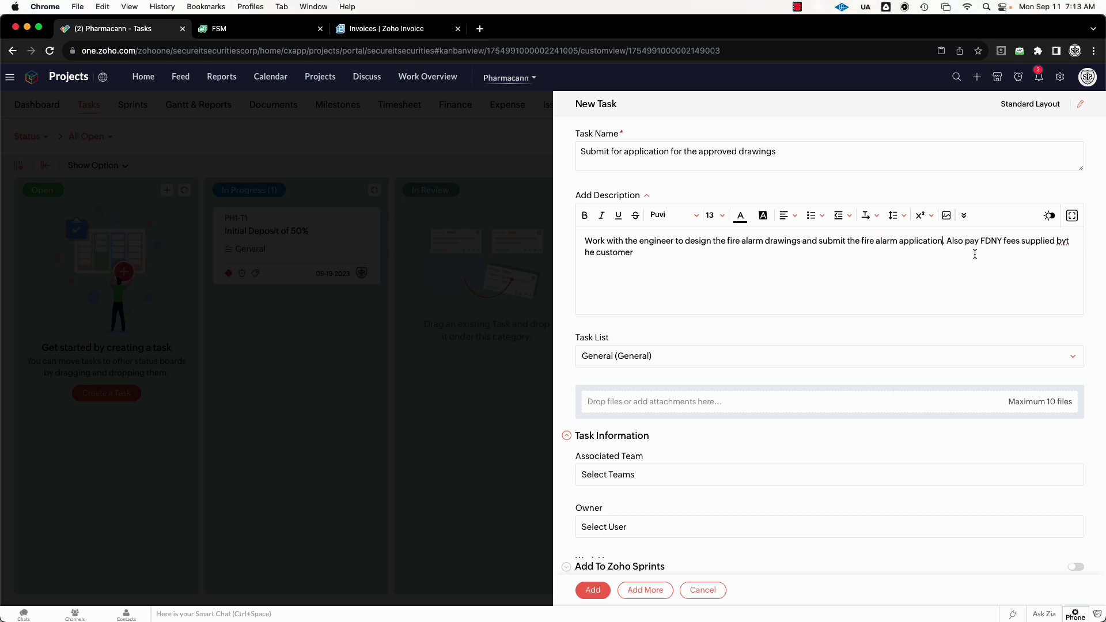
right_click(1060, 245)
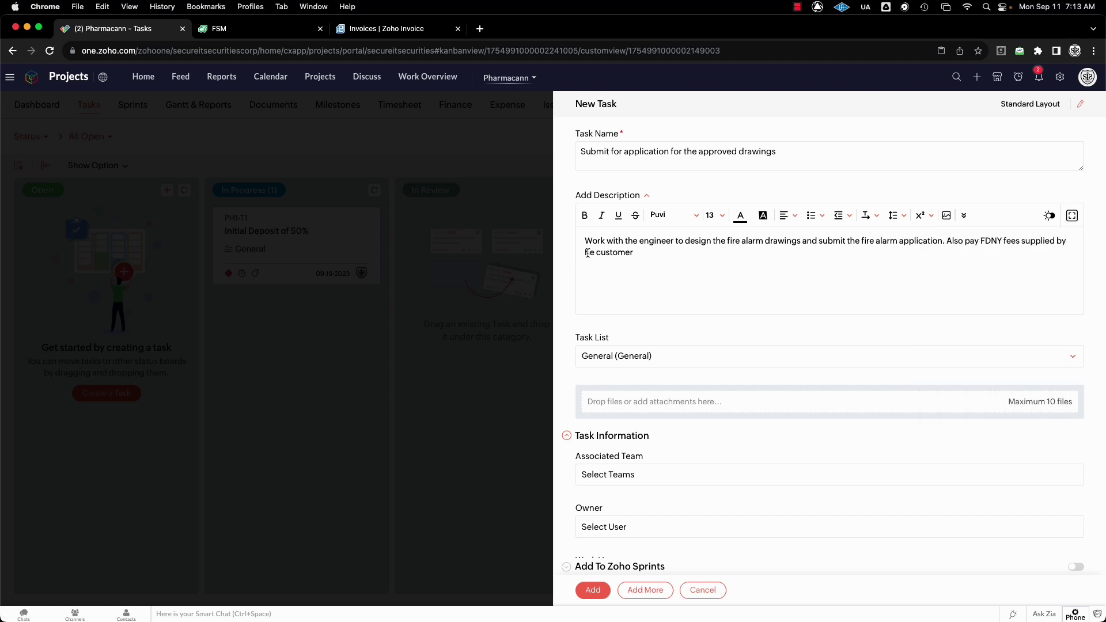
left_click(587, 252)
type("t")
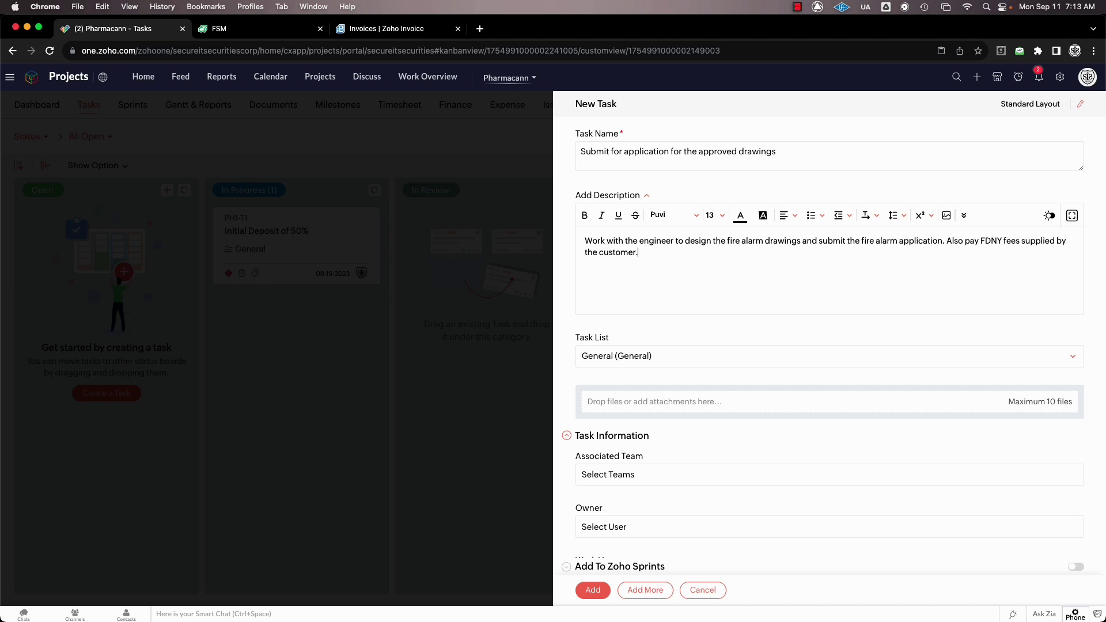
Step: Assign Secure it Securities Corp as the new task's owner, leaving the associated team empty
scroll(661, 382, "down", 3)
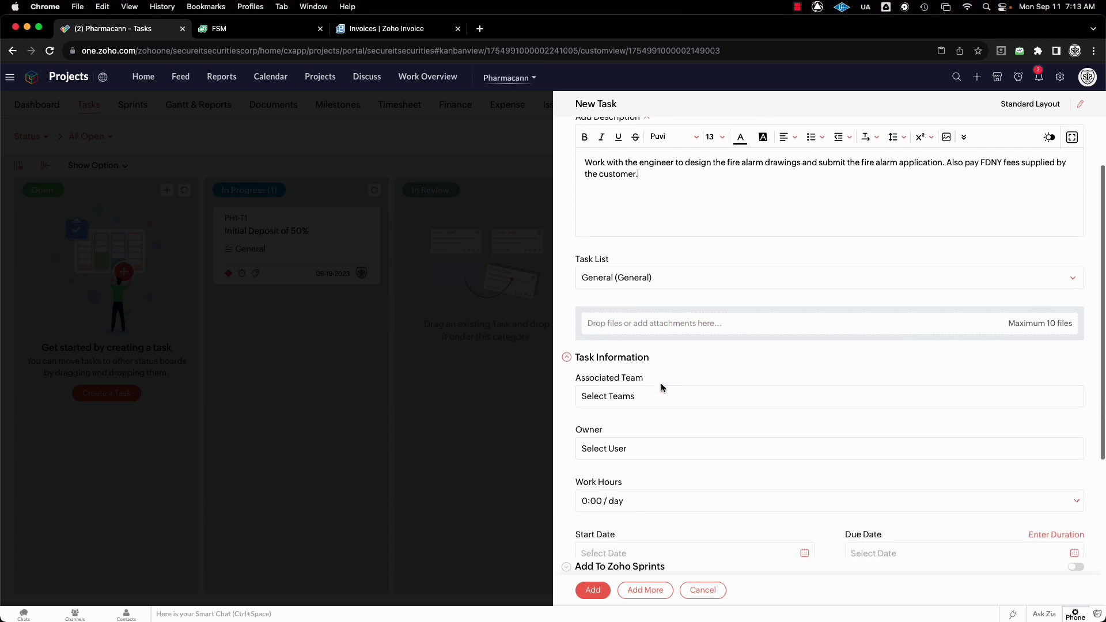
scroll(662, 387, "down", 1)
left_click(662, 368)
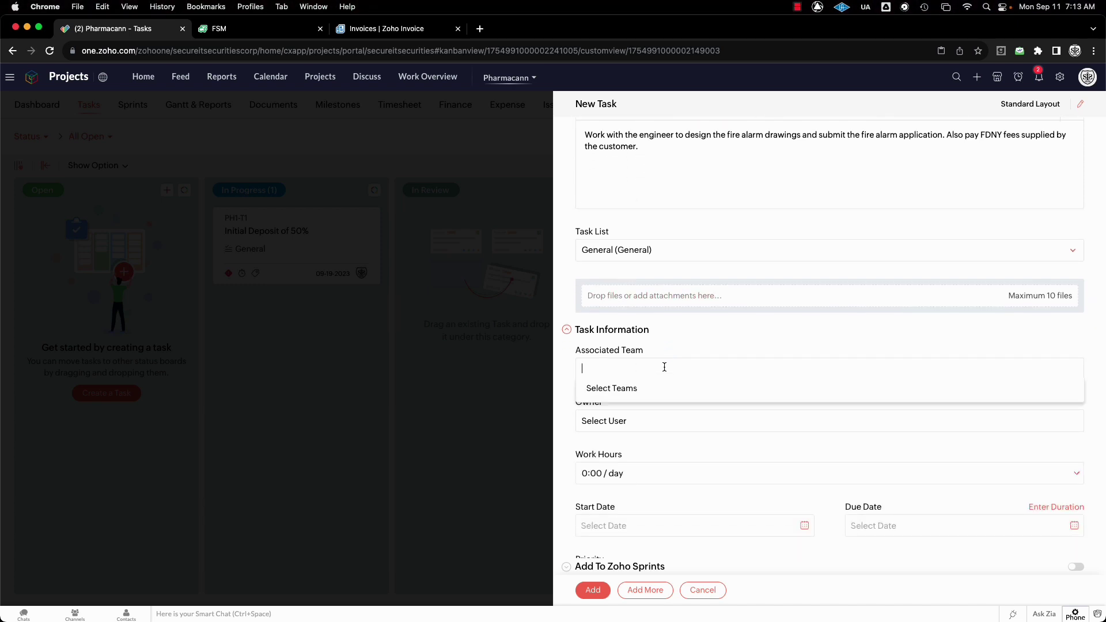
left_click(711, 431)
left_click(707, 455)
Step: Try to set the owner's standard work hours to 14 hours per day
scroll(707, 456, "down", 2)
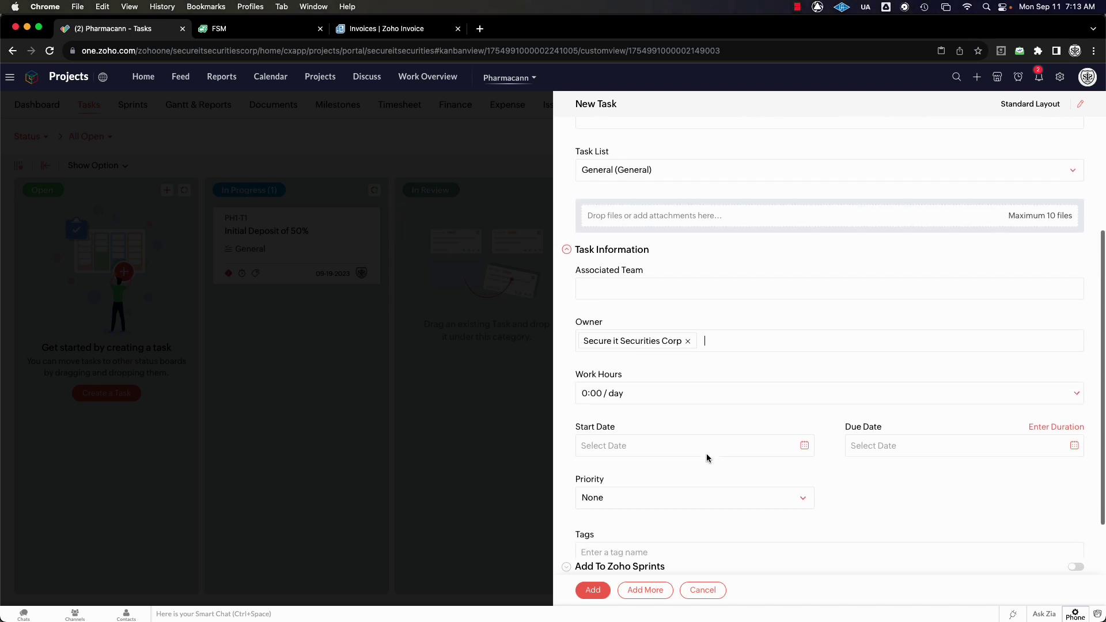
scroll(707, 459, "down", 2)
left_click(679, 318)
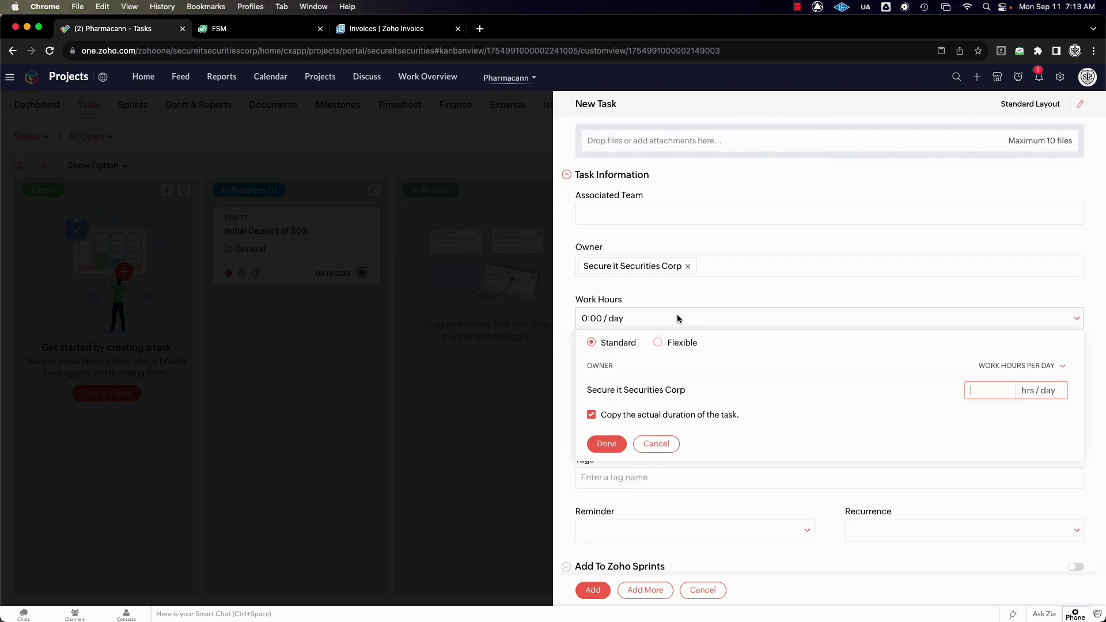
left_click(980, 390)
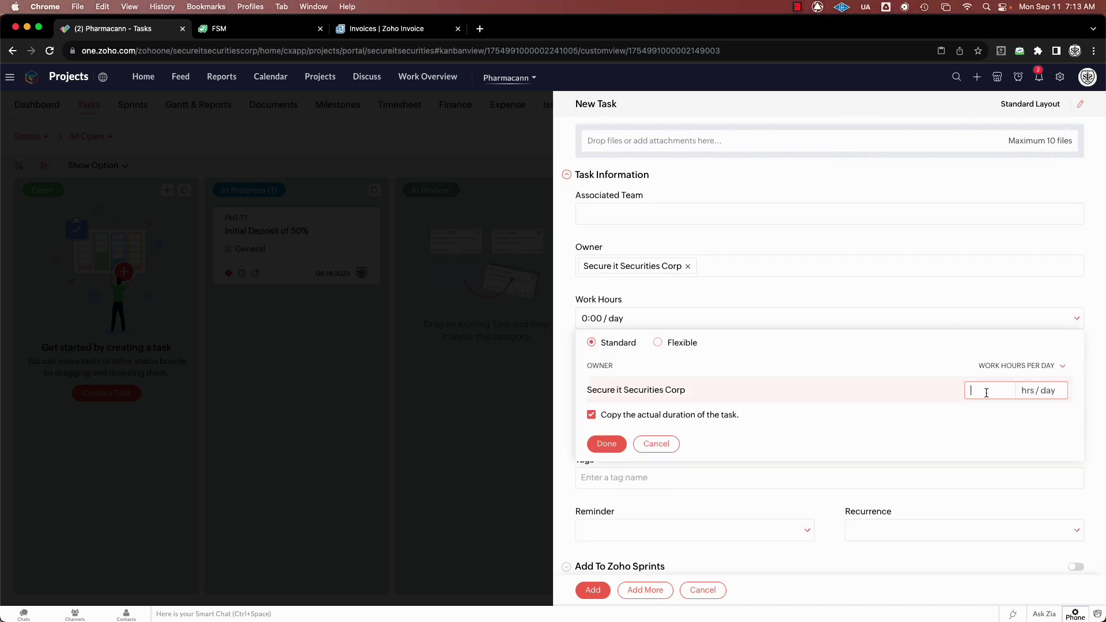
type("14")
left_click(894, 290)
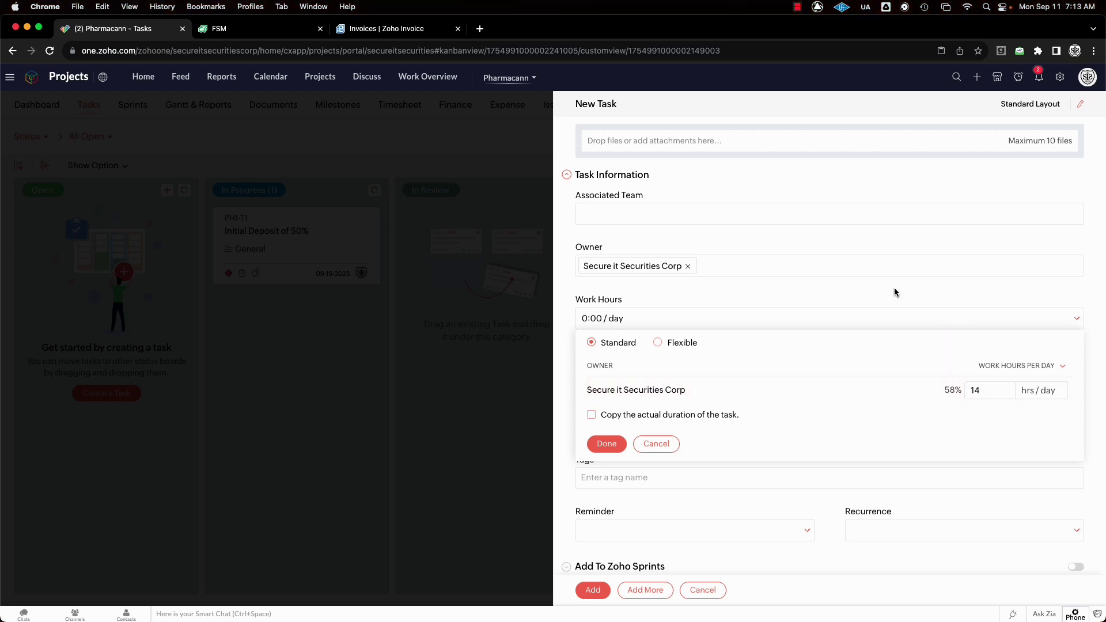
Step: Set the task's start date to 09-19-2023 and its due date to 09-26-2023
left_click(799, 371)
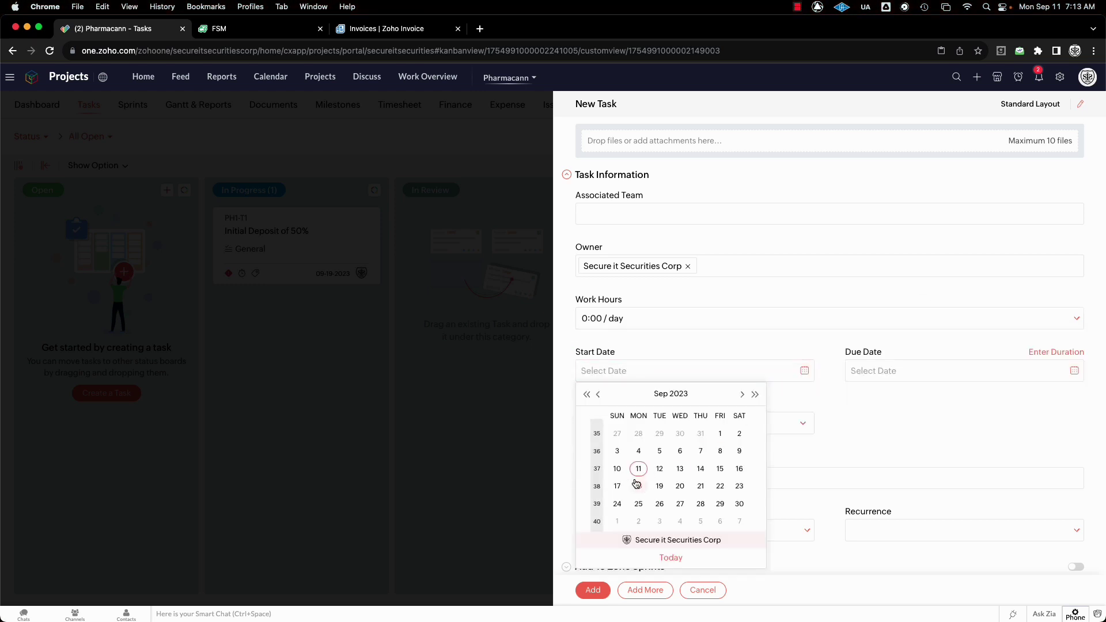
left_click(660, 486)
left_click(1073, 371)
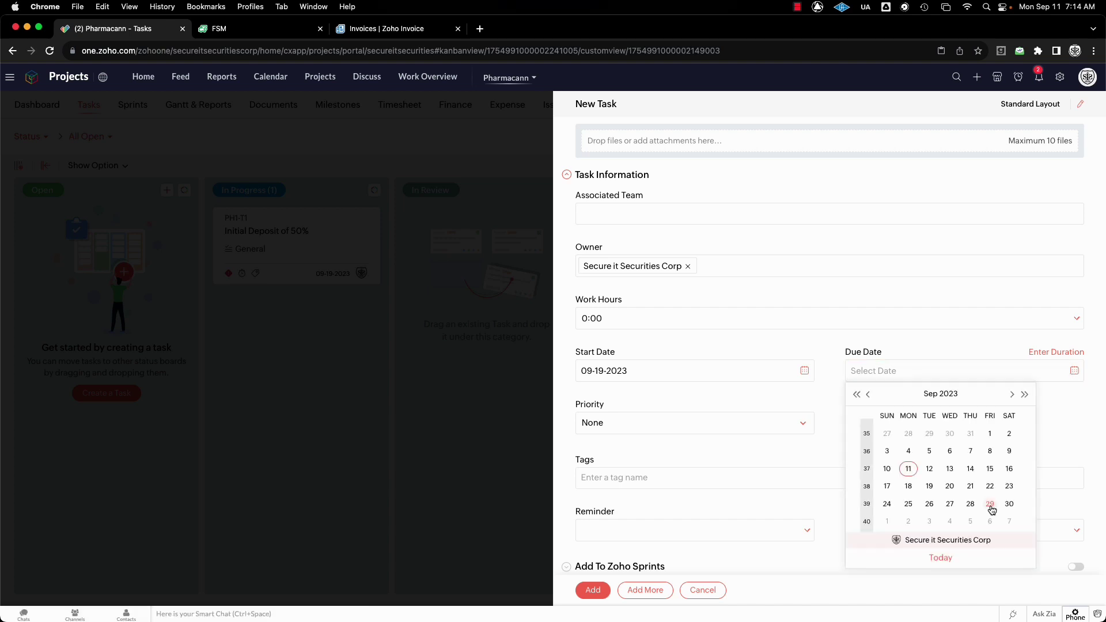
left_click(930, 504)
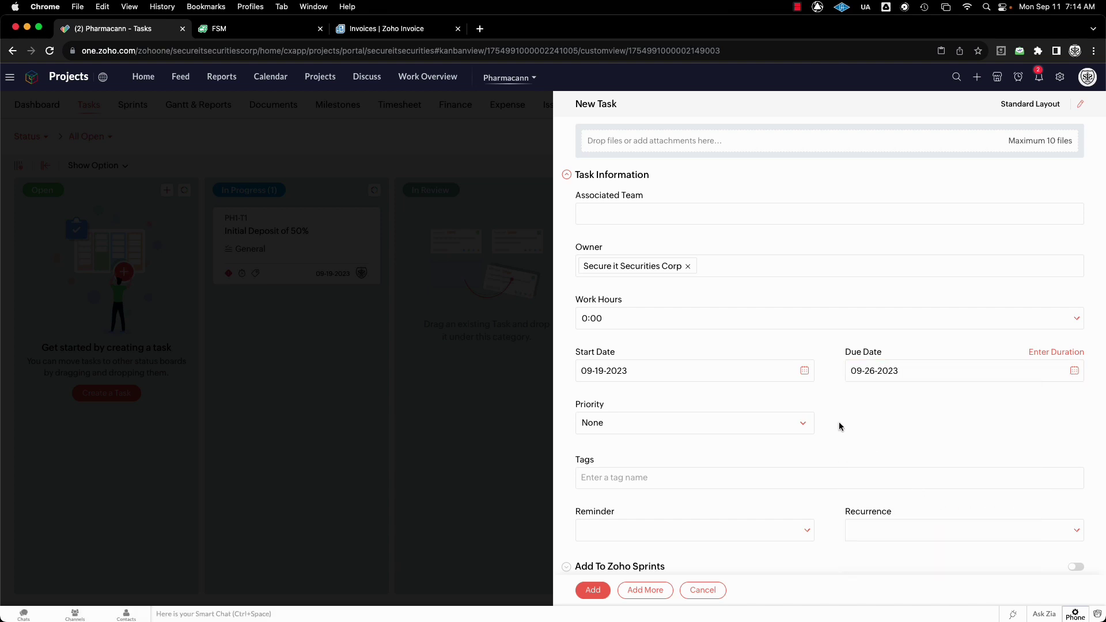
Step: Give the task Medium priority, the Fire Alarm tag and the Non Billable type, add it, and close its details
left_click(796, 428)
type("Fire Alarm")
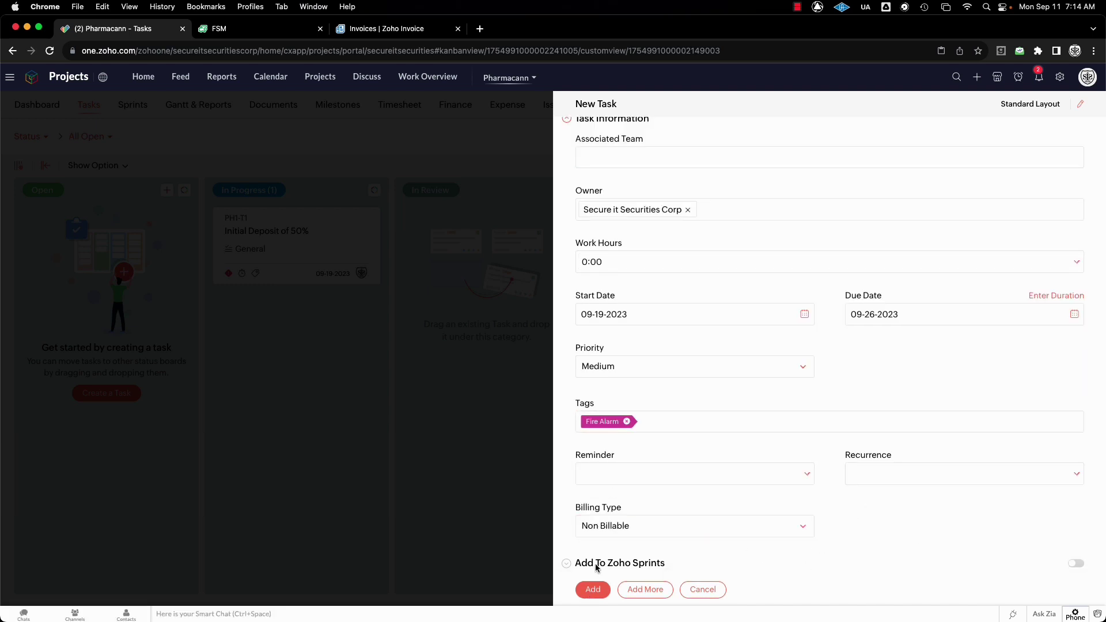
left_click(590, 590)
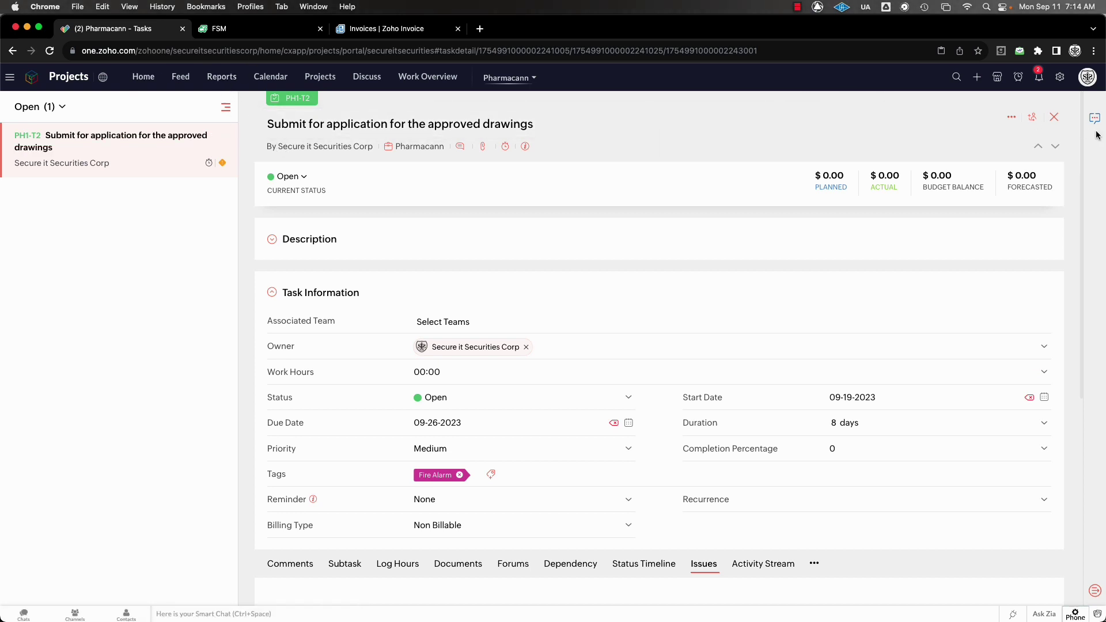
left_click(1055, 118)
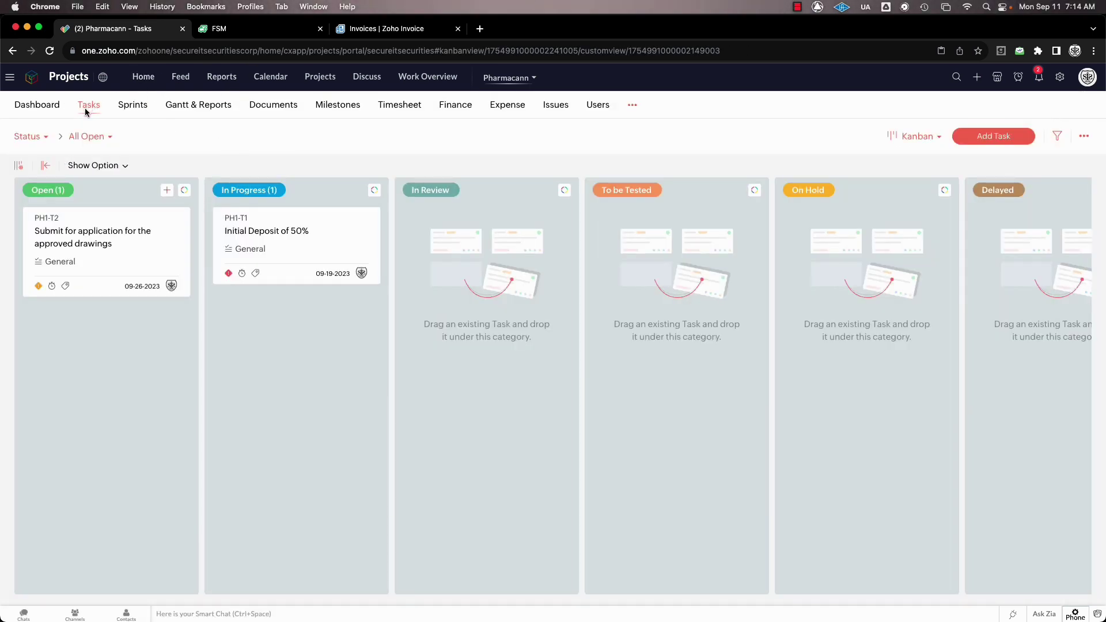
Step: Copy "Complete the Fire Alarm Install" from the project description and use it as the name of a new open task
left_click(143, 77)
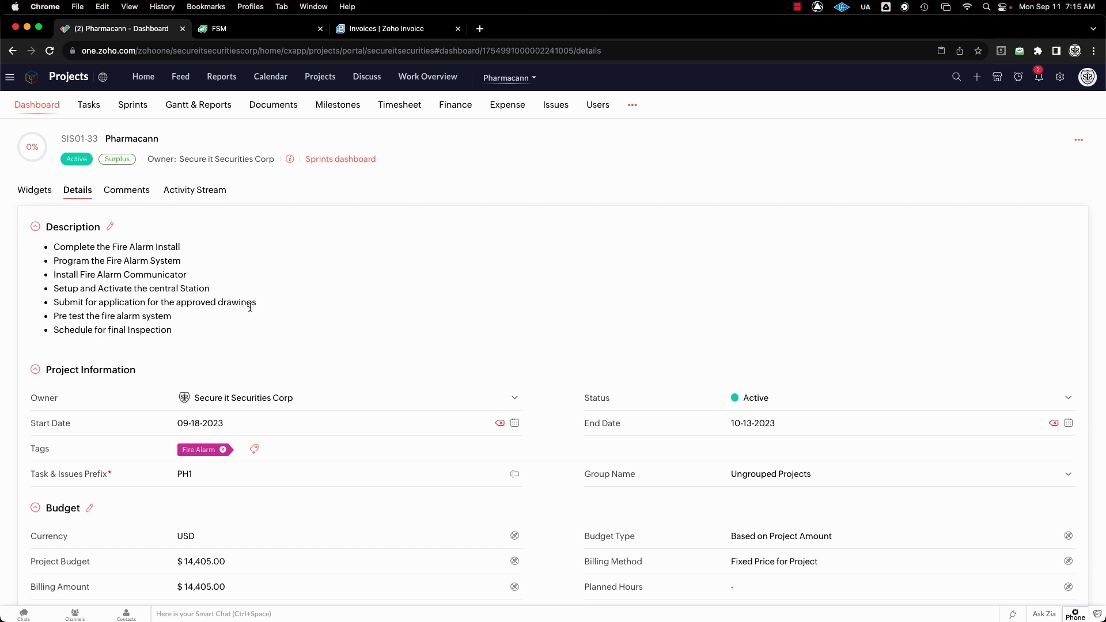
scroll(183, 248, "down", 1)
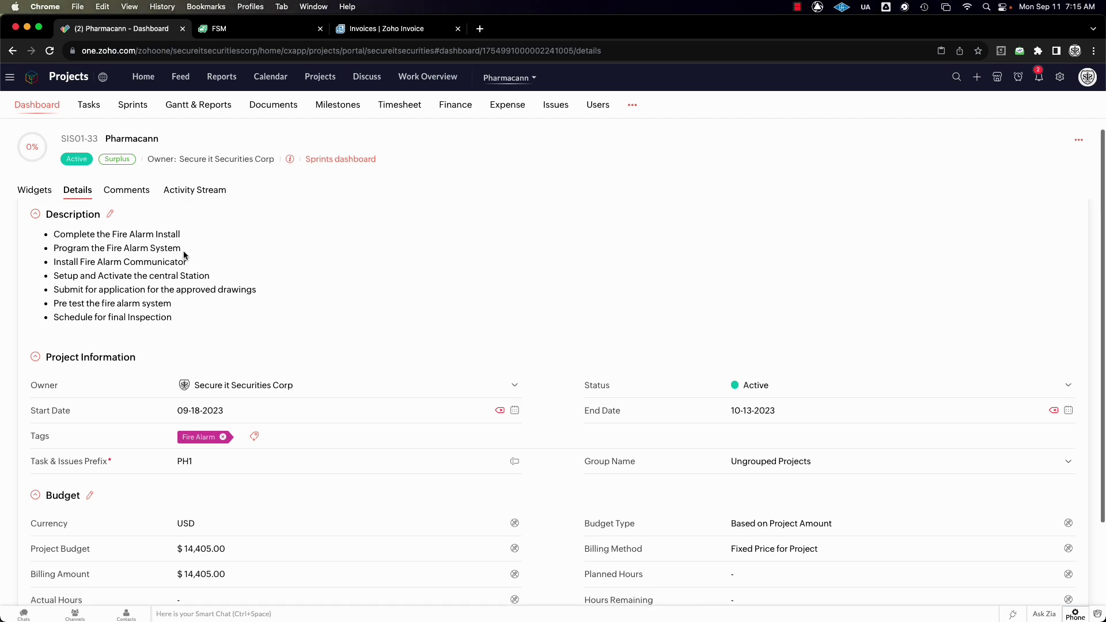
scroll(184, 256, "up", 1)
left_click_drag(197, 249, 63, 246)
left_click(89, 105)
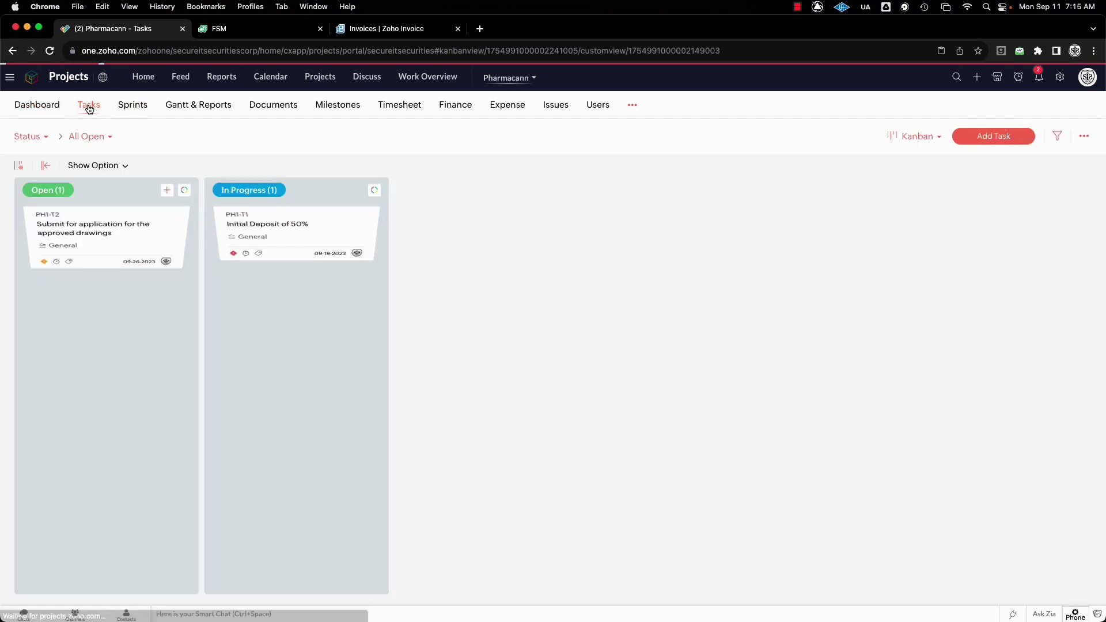
left_click(167, 191)
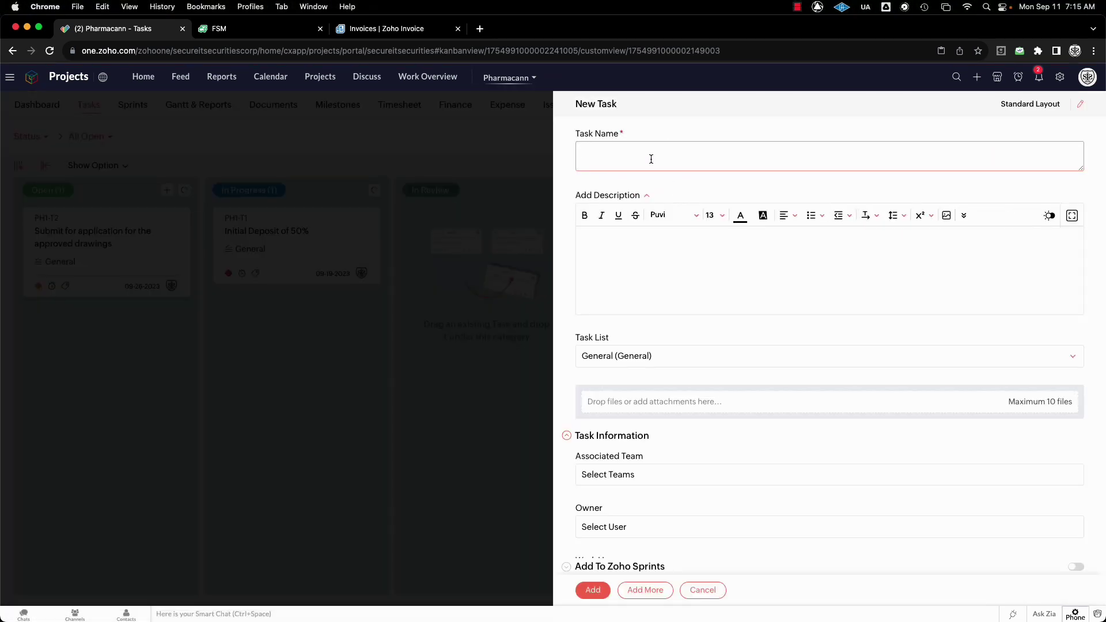
type("Complete the Fire Alarm Install")
Step: Describe the task as "Install remaining fire alarm equipment power up and program the system", correcting the misspelled words
left_click(673, 246)
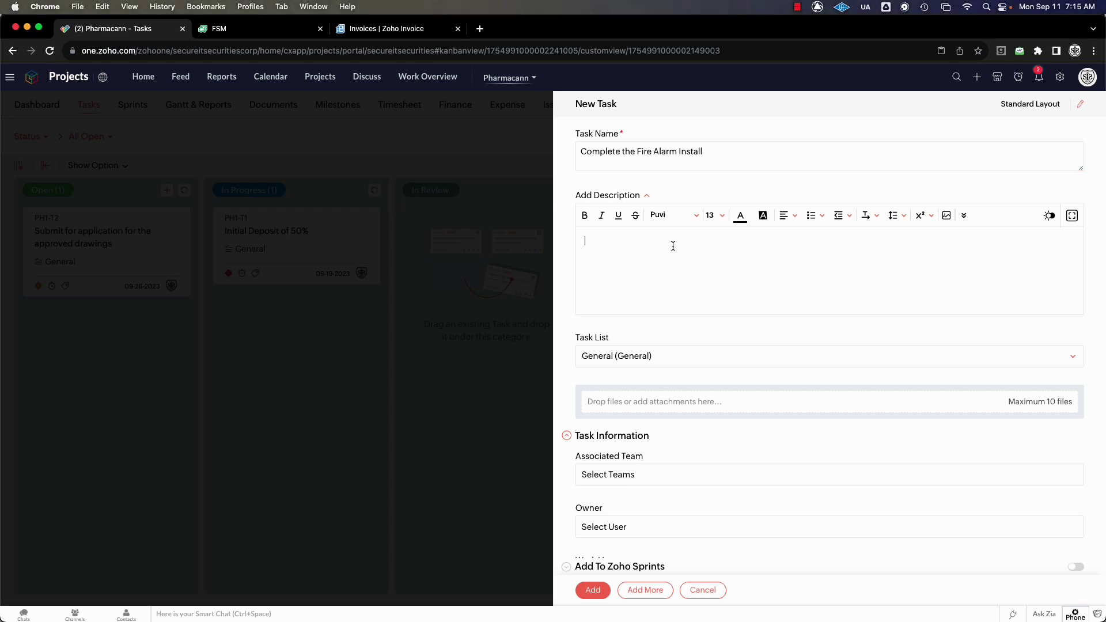
type("Install remaing fire alarm equipemt power up and program")
right_click(626, 246)
left_click(625, 242)
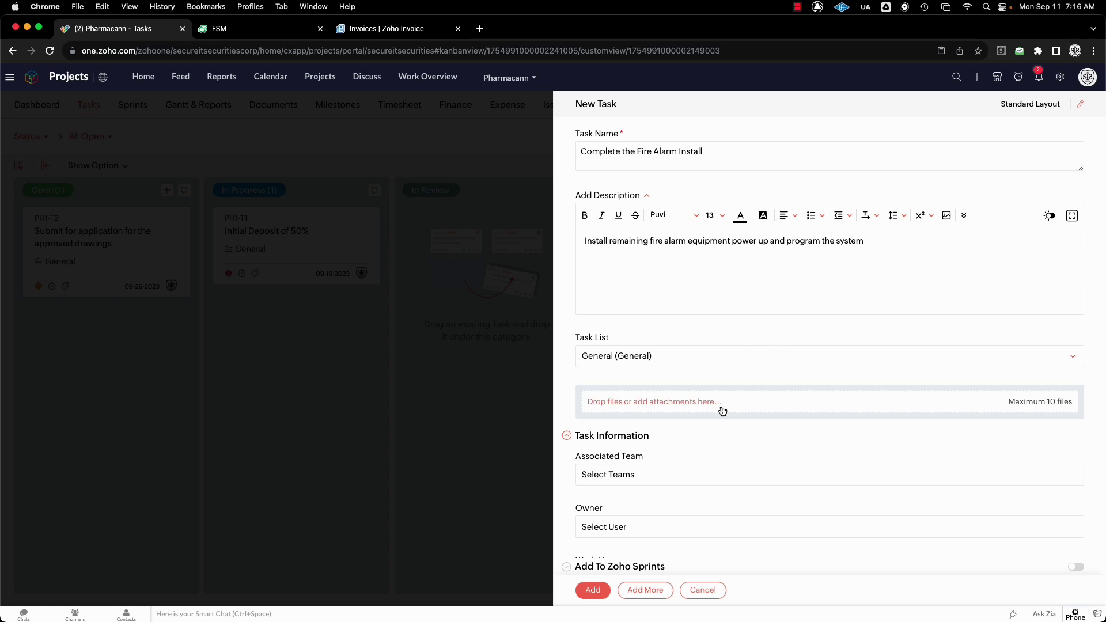
Step: Assign Secure it Securities Corp as owner of the fire alarm install task
scroll(723, 411, "down", 5)
left_click(691, 214)
left_click(680, 251)
Step: Set the install task's start date to 09-21-2023 and its due date to 10-06-2023
left_click(692, 318)
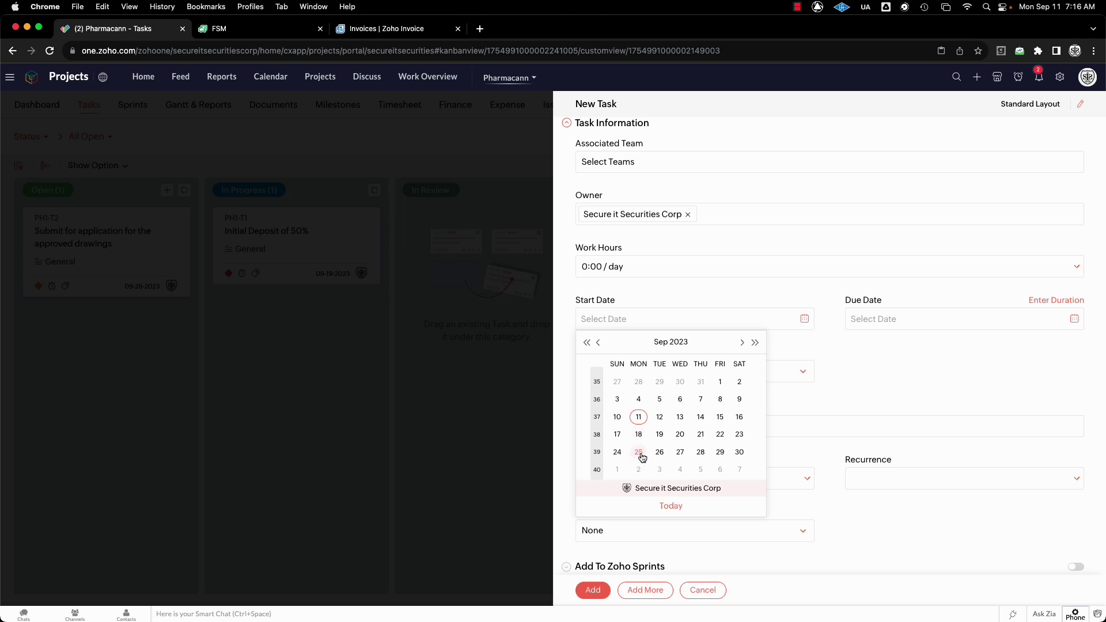
scroll(642, 457, "down", 1)
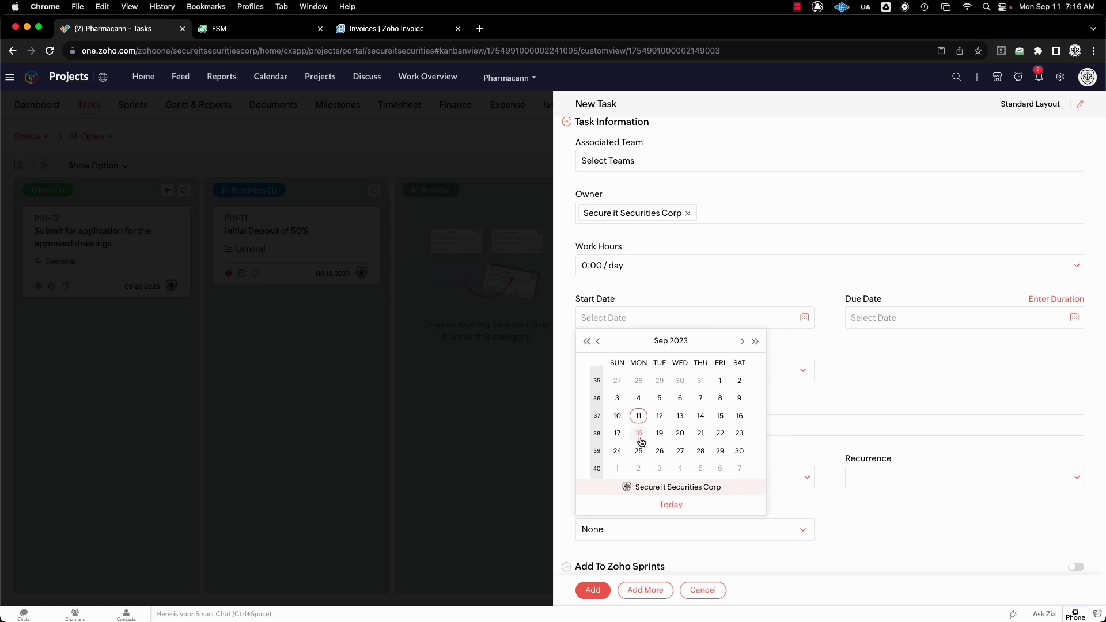
left_click(701, 434)
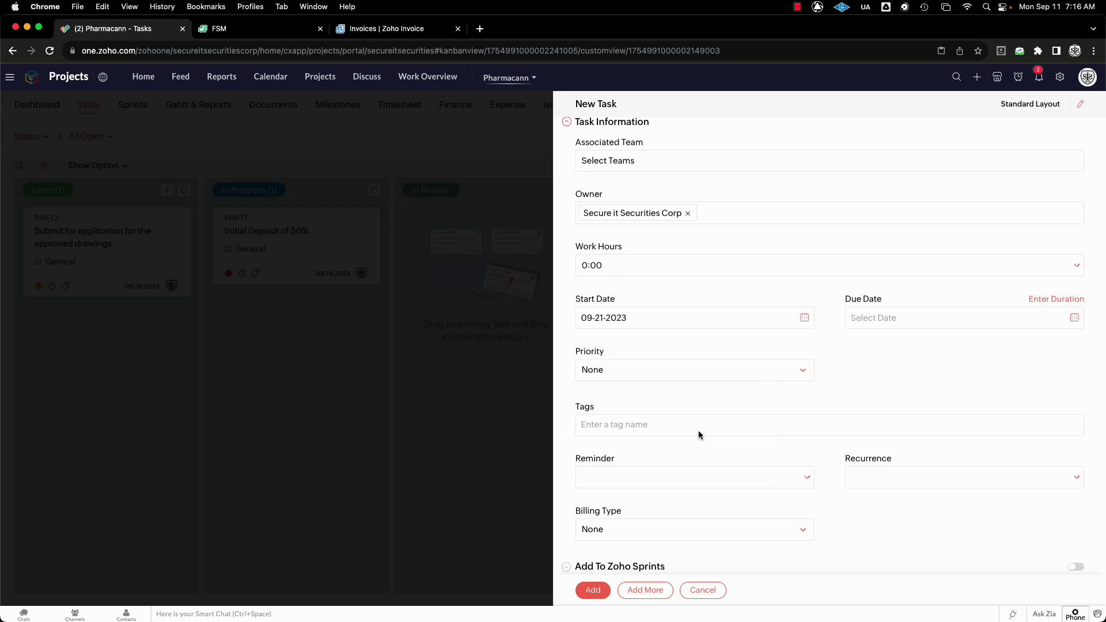
left_click(1073, 318)
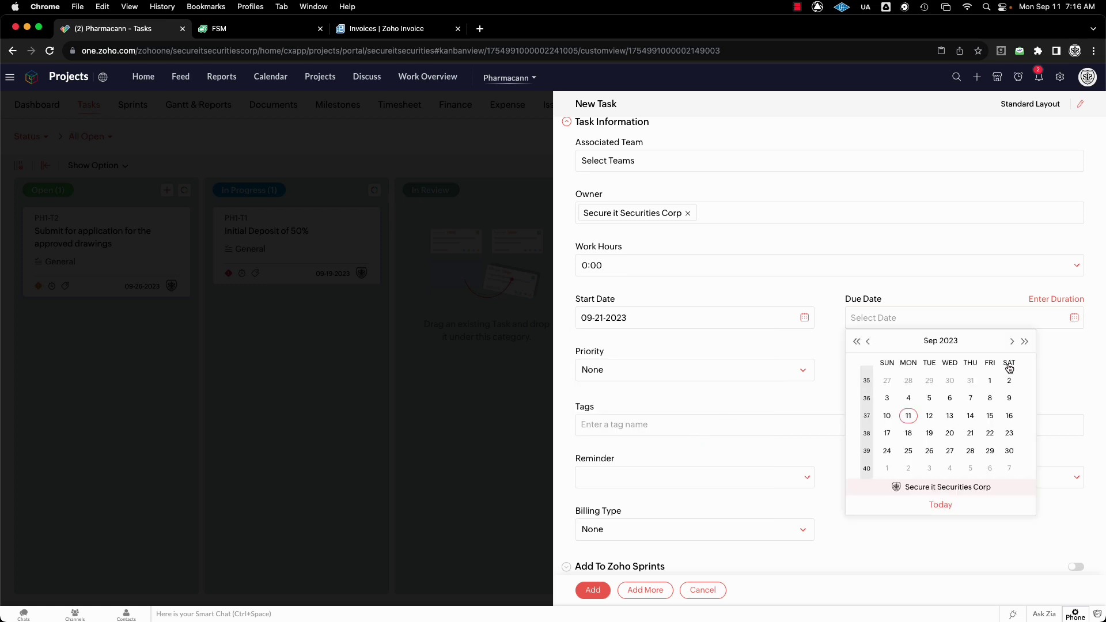
left_click(972, 469)
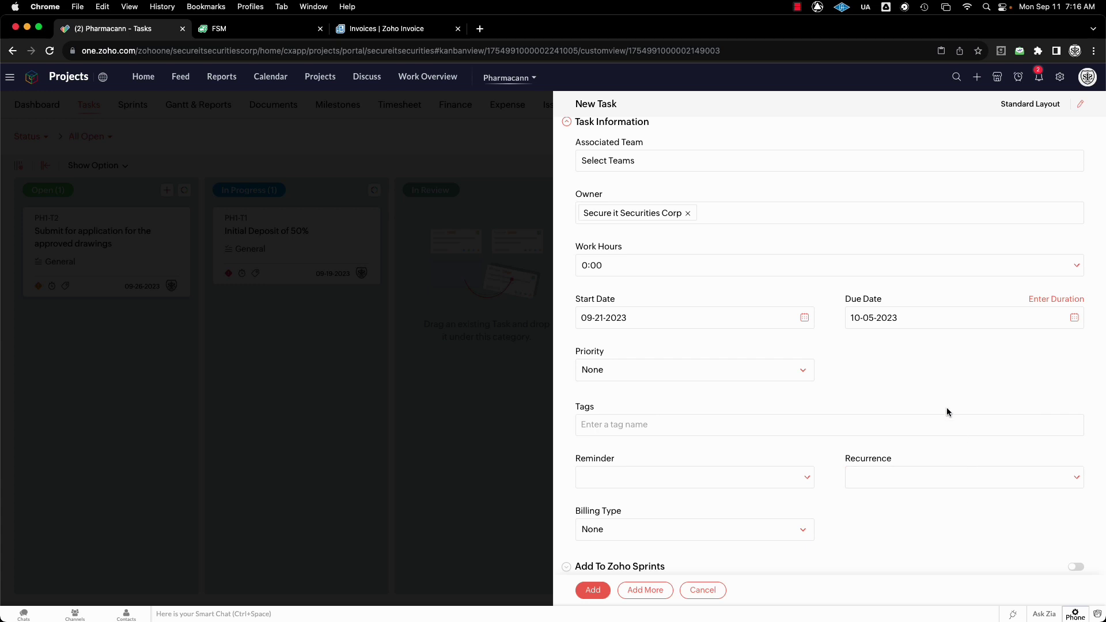
left_click(902, 321)
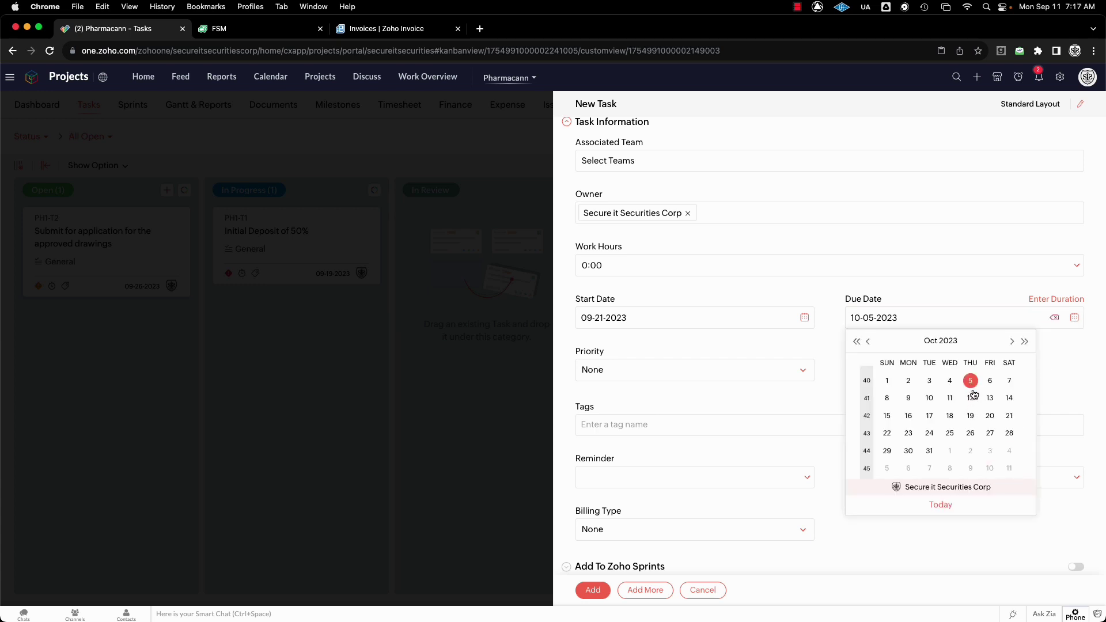
left_click(990, 380)
Step: Give the install task Medium priority, the existing Fire Alarm tag and the Non Billable type, and add it to the project
left_click(773, 373)
left_click(683, 454)
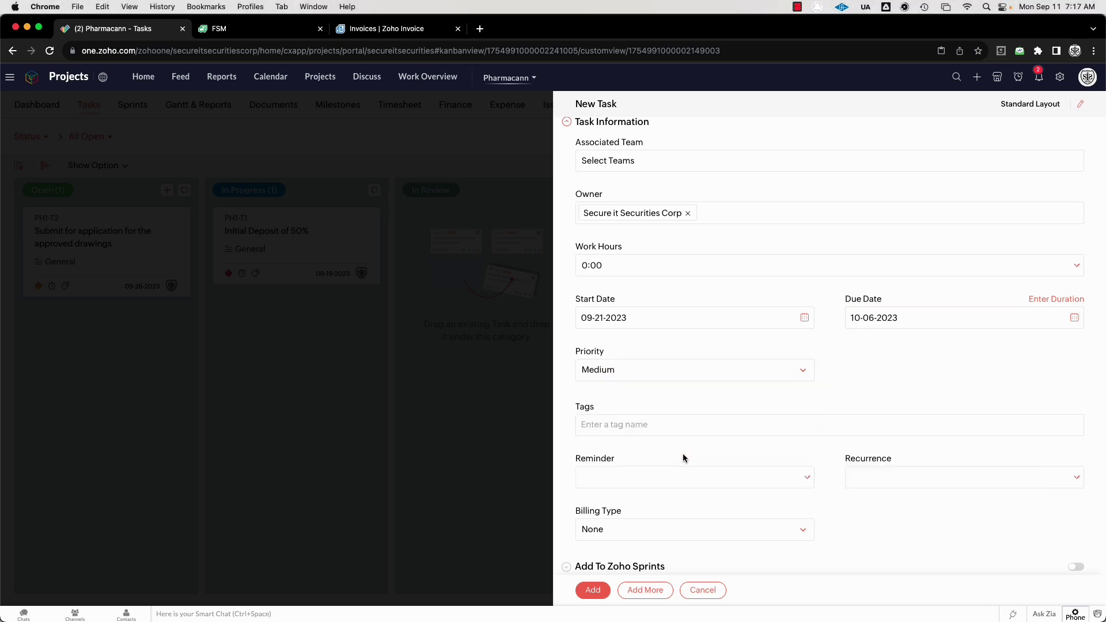
left_click(769, 423)
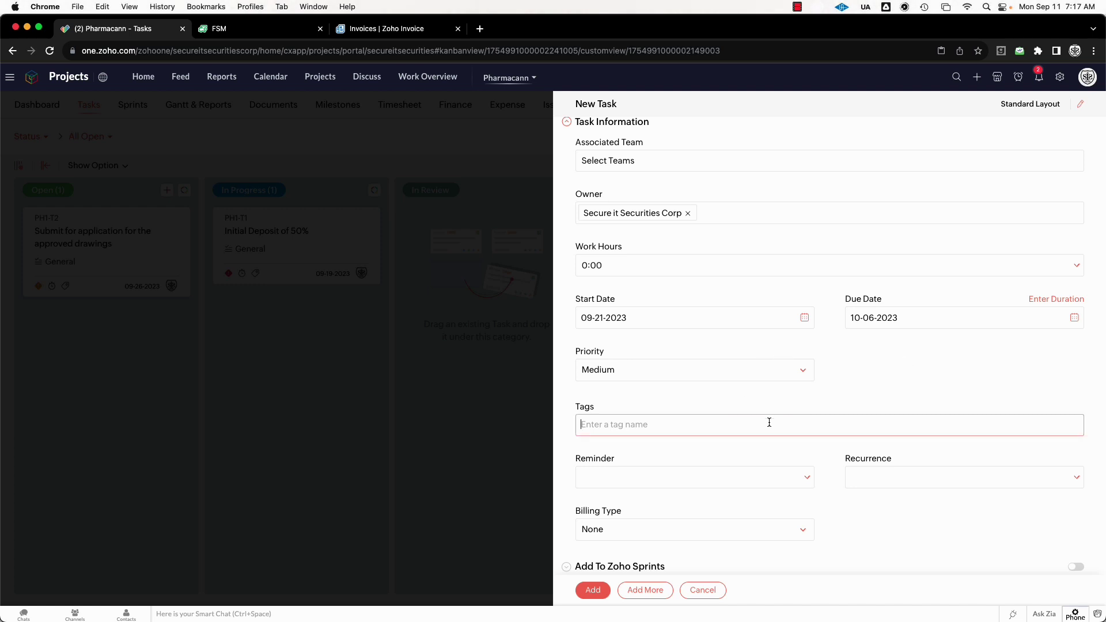
type("Fire")
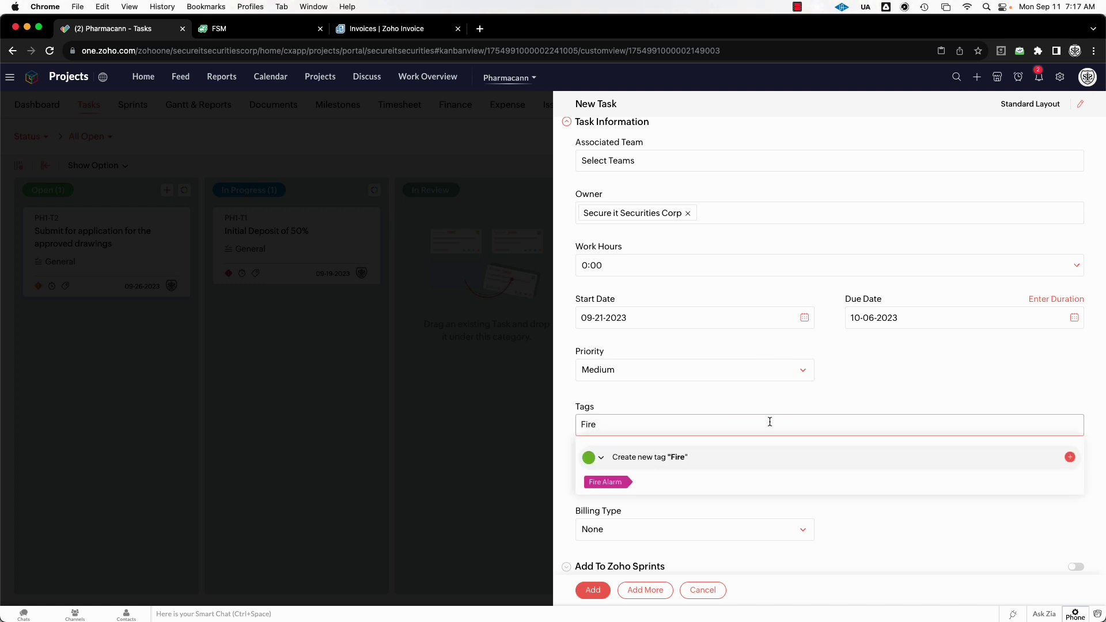
left_click(604, 484)
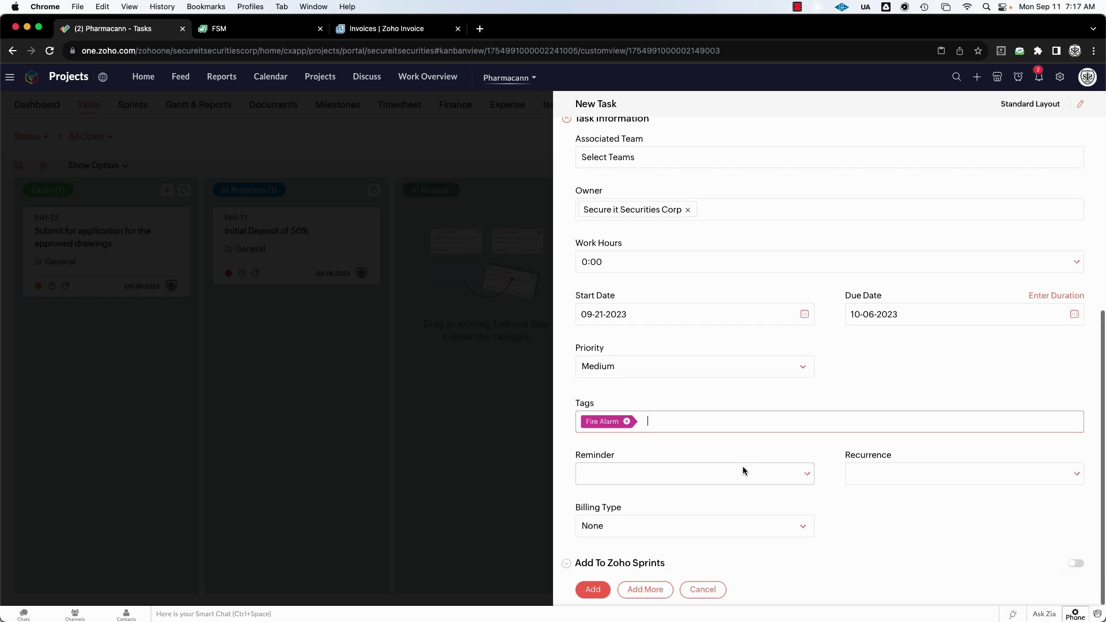
left_click(593, 590)
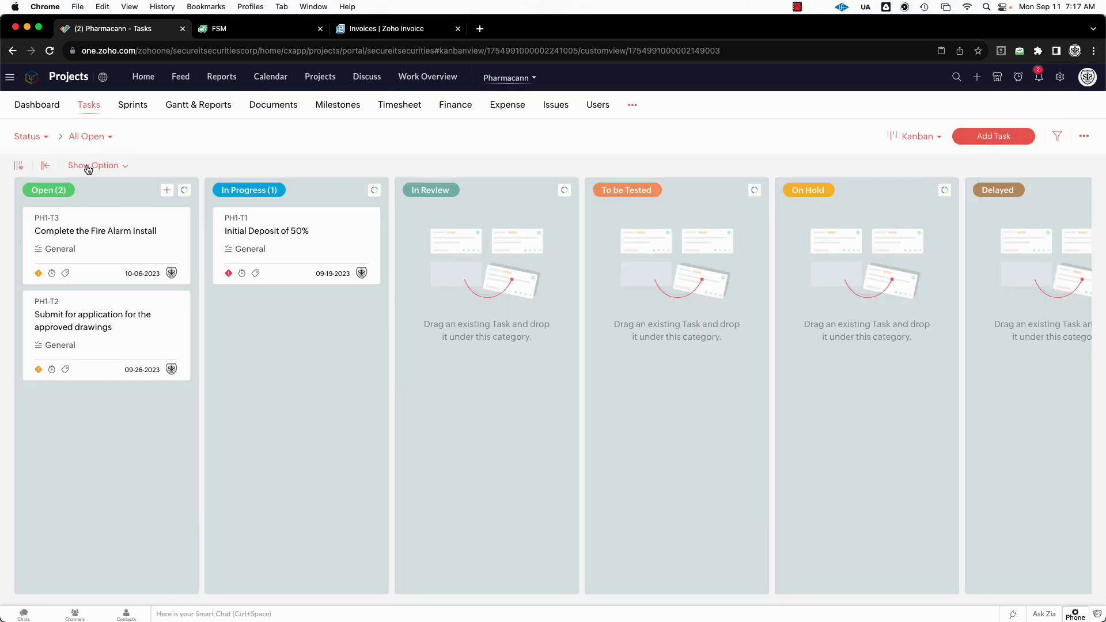
Step: Copy "Program the Fire Alarm System" from the project description and use it as the name of a new task
left_click(37, 104)
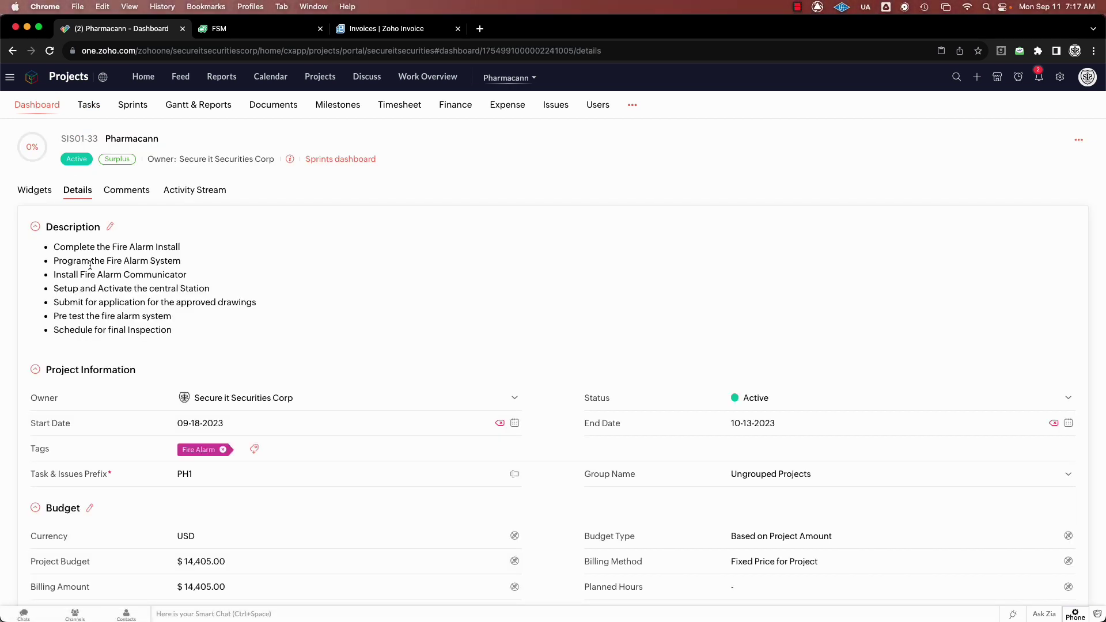
left_click_drag(191, 265, 66, 264)
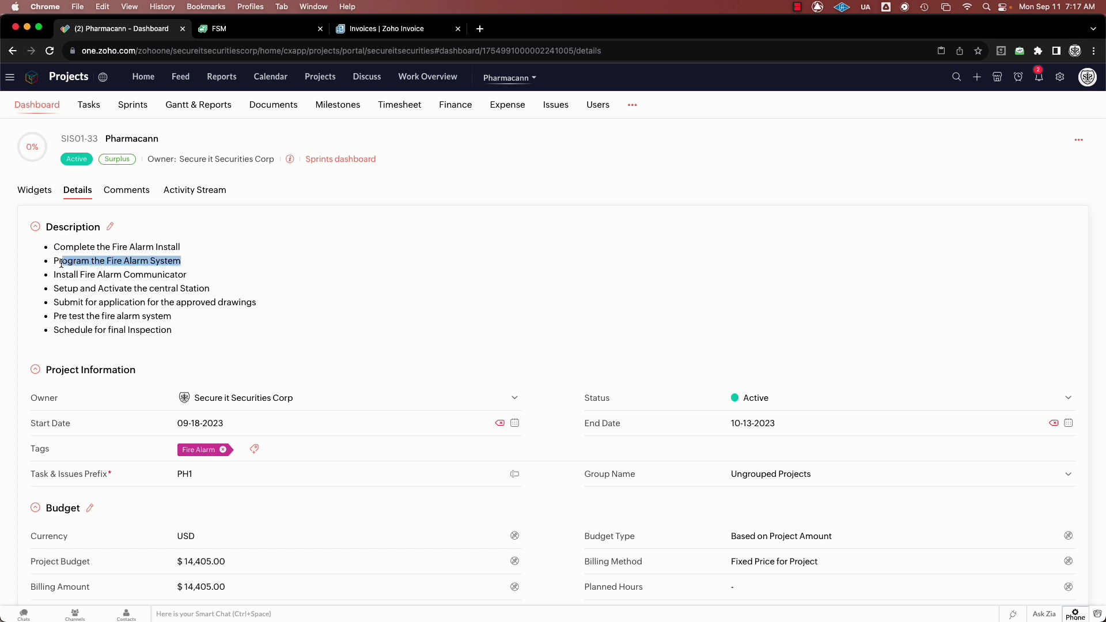
left_click(89, 105)
left_click(89, 136)
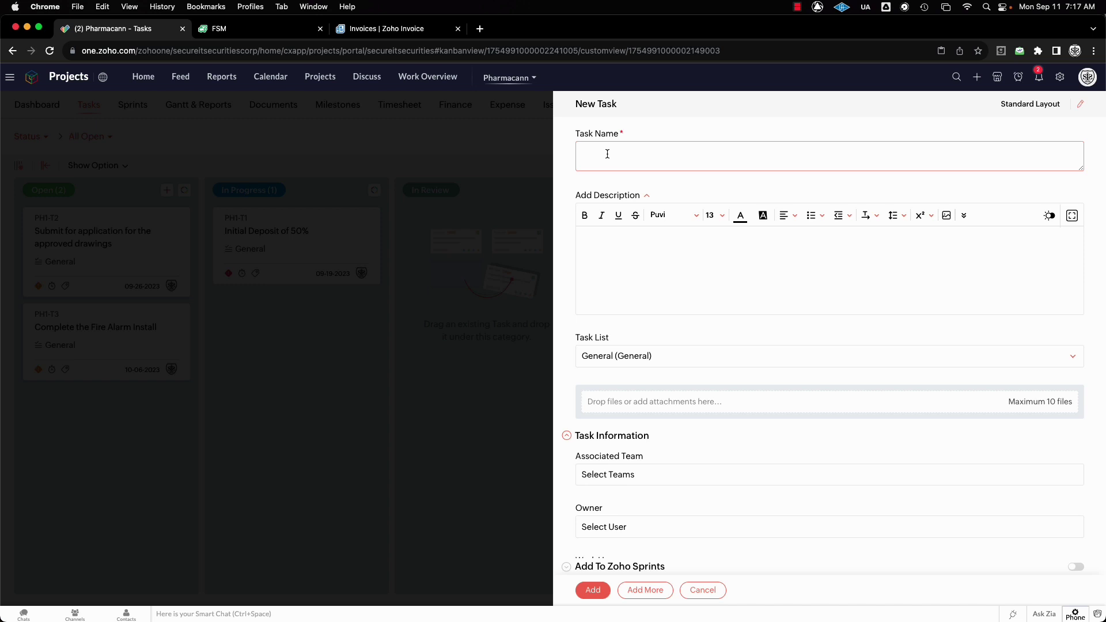
type("Program the Fire Alarm System")
Step: Describe the task as "Program the fire alarm devices into the system" and assign Secure it Securities Corp as its owner
left_click(613, 242)
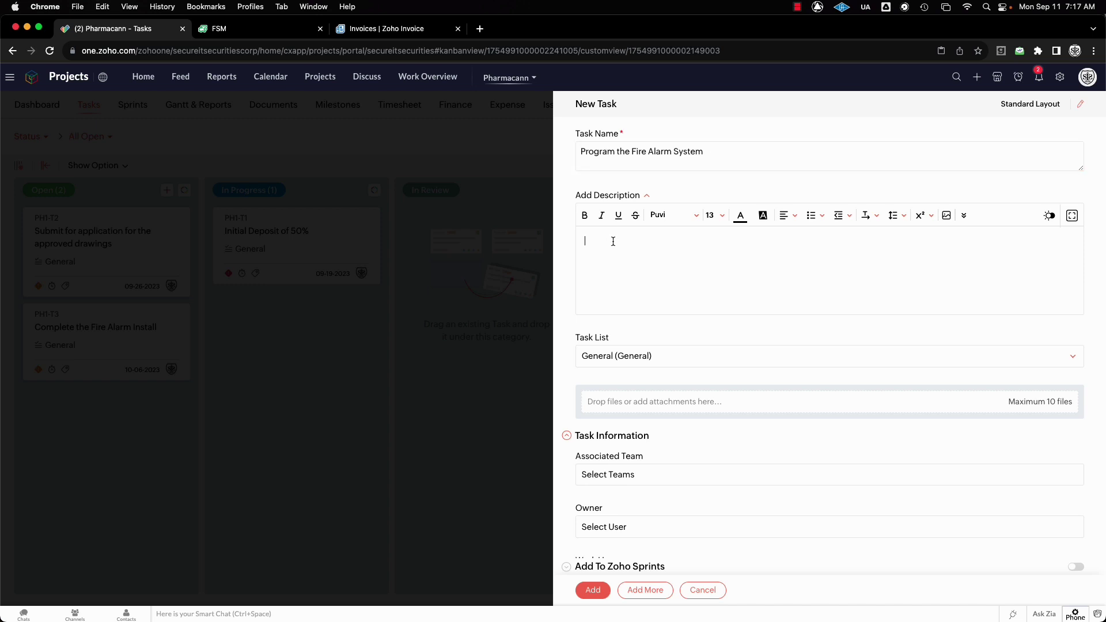
type("Progr")
type("am")
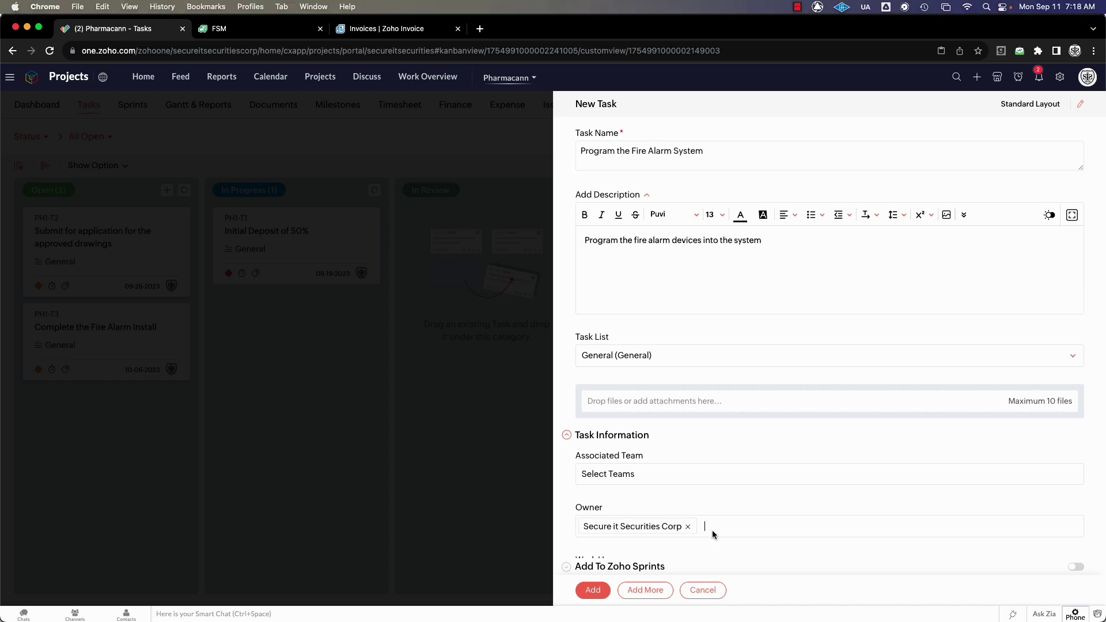
Step: Set both the start date and the due date of the programming task to 10-06-2023
scroll(737, 509, "down", 8)
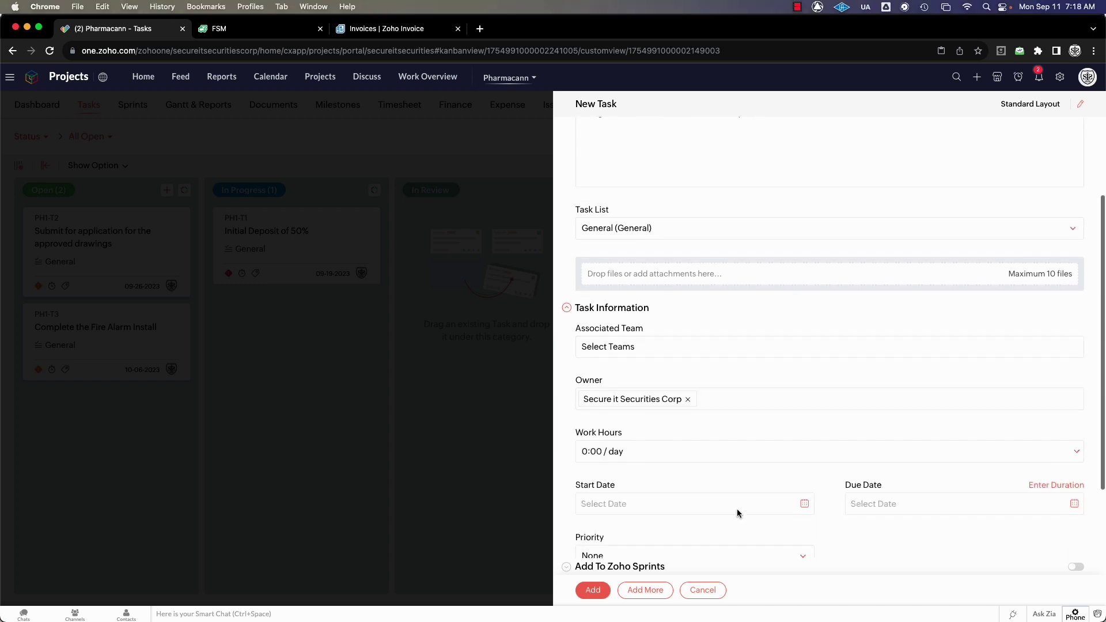
left_click(804, 315)
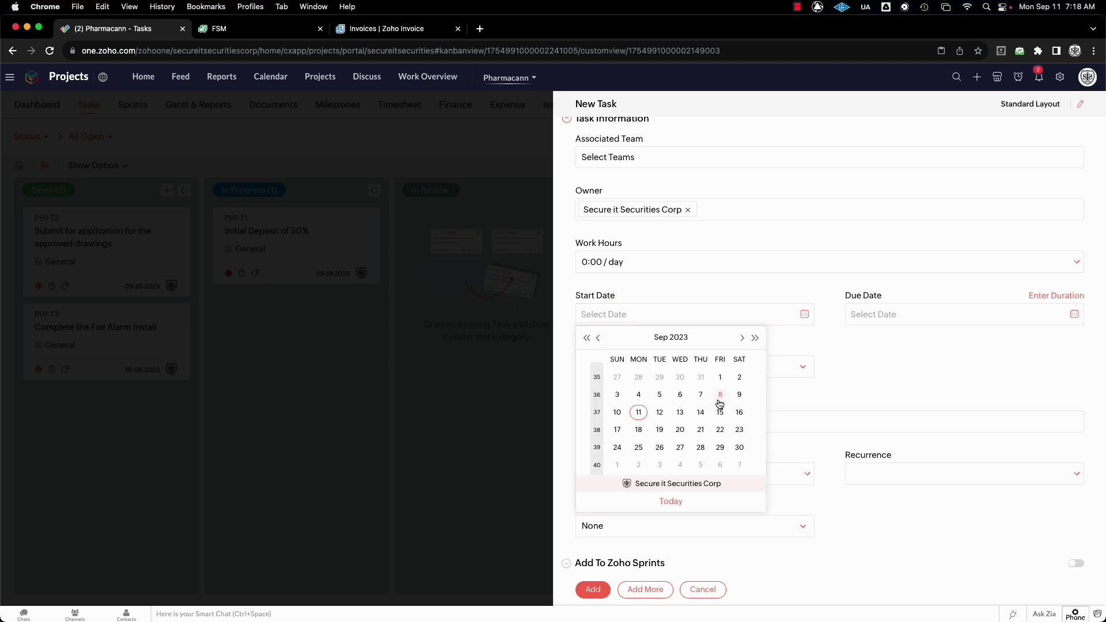
left_click(720, 466)
left_click(1075, 315)
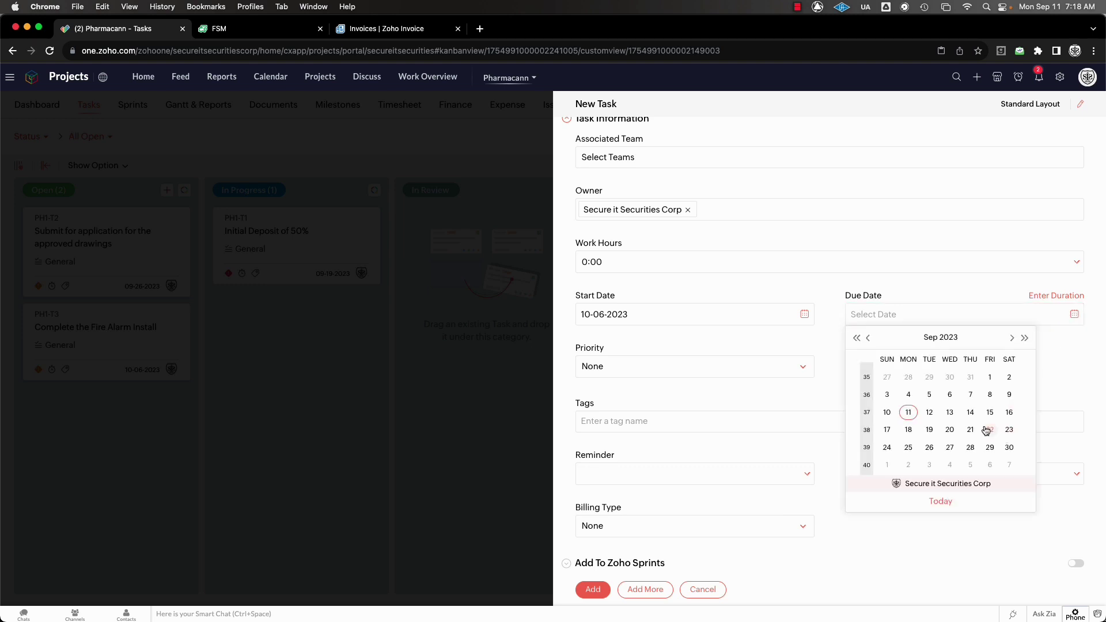
left_click(989, 466)
Step: Tag the programming task Fire Alarm, set its billing type to Non Billable, add it, and leave its details
left_click(749, 422)
type("Firw")
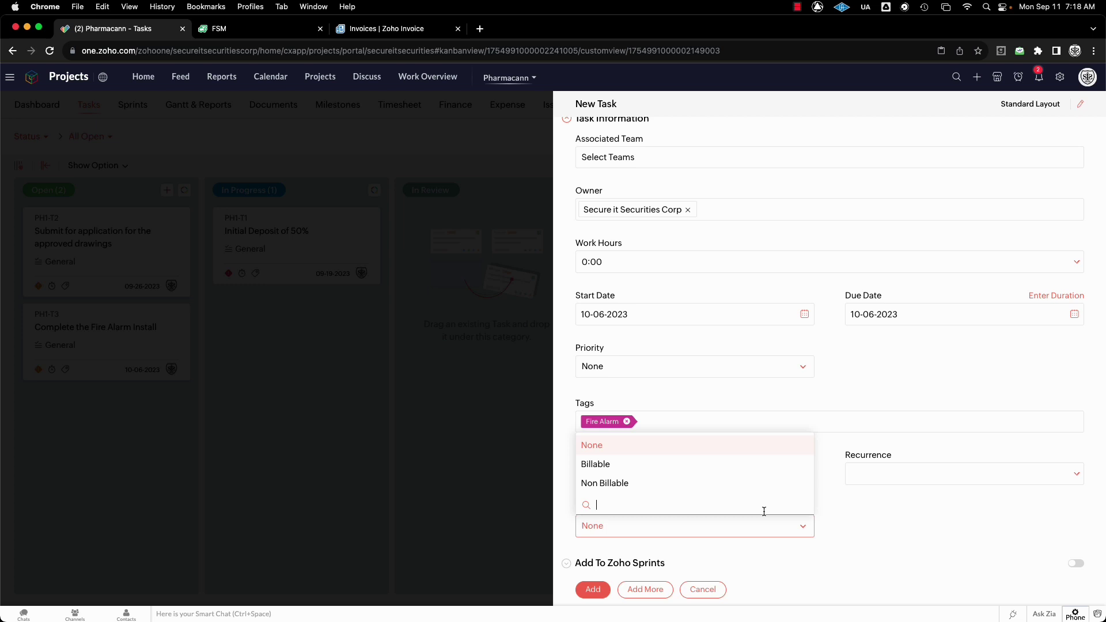
left_click(689, 488)
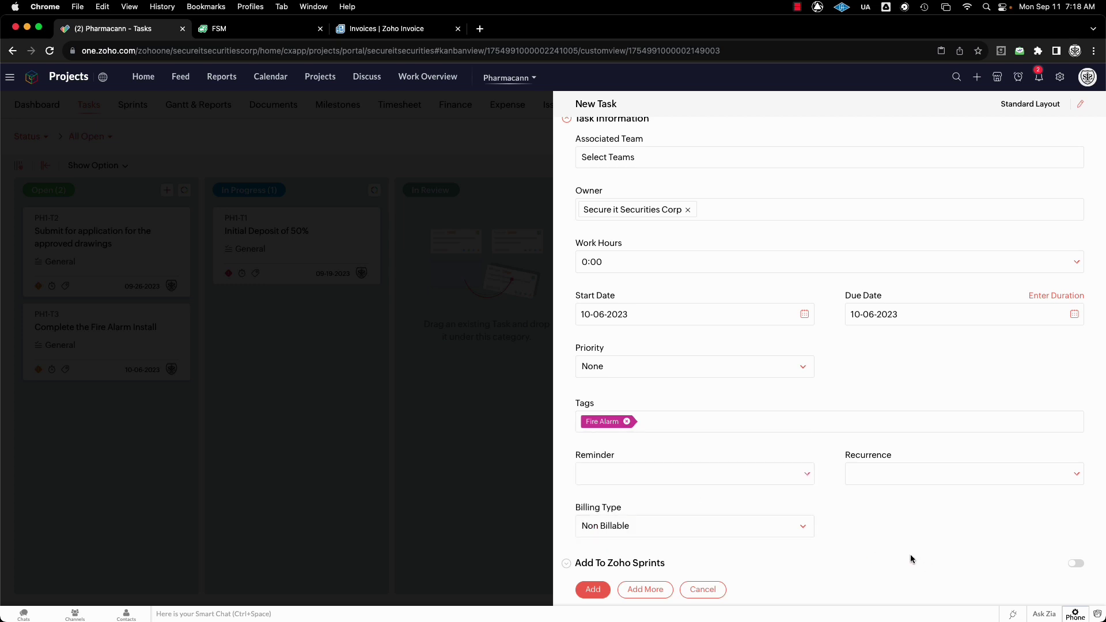
scroll(902, 546, "up", 5)
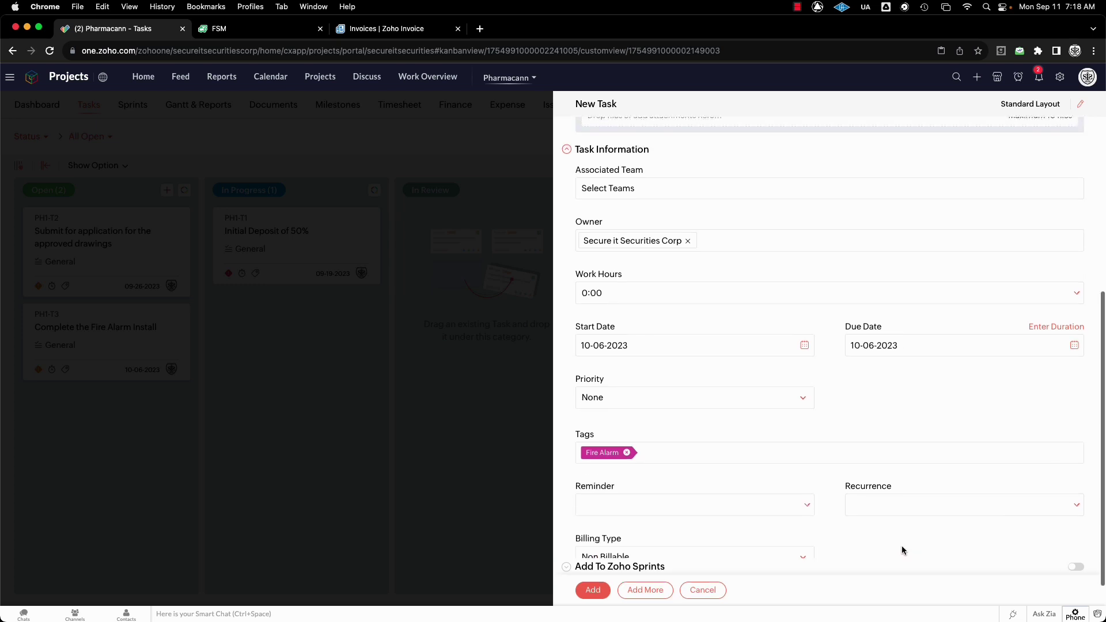
scroll(900, 546, "up", 3)
scroll(900, 547, "down", 10)
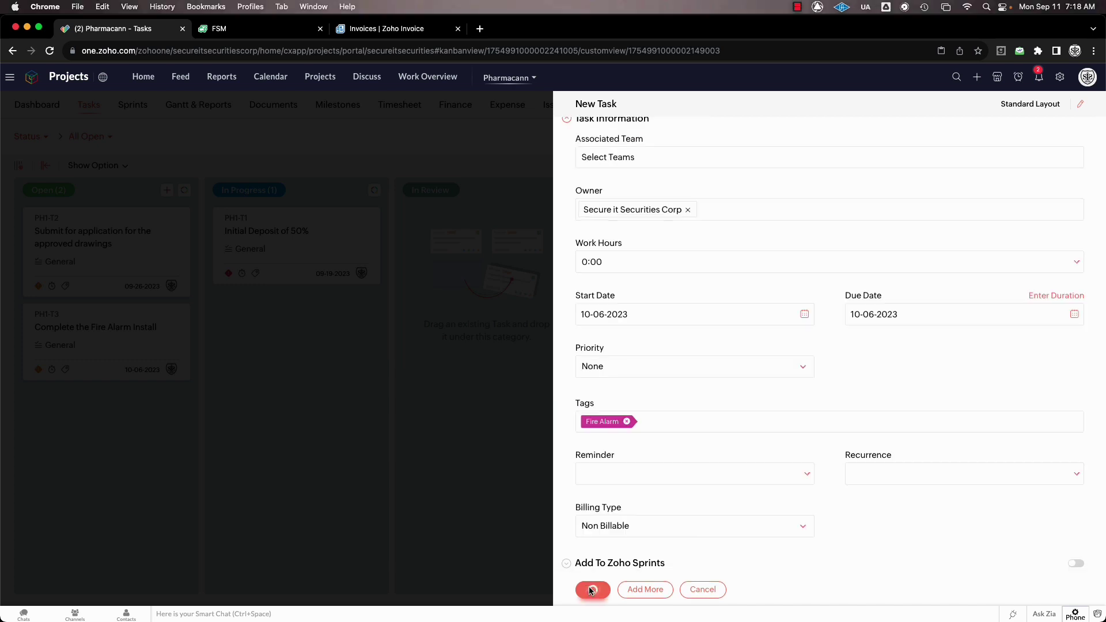
left_click(593, 591)
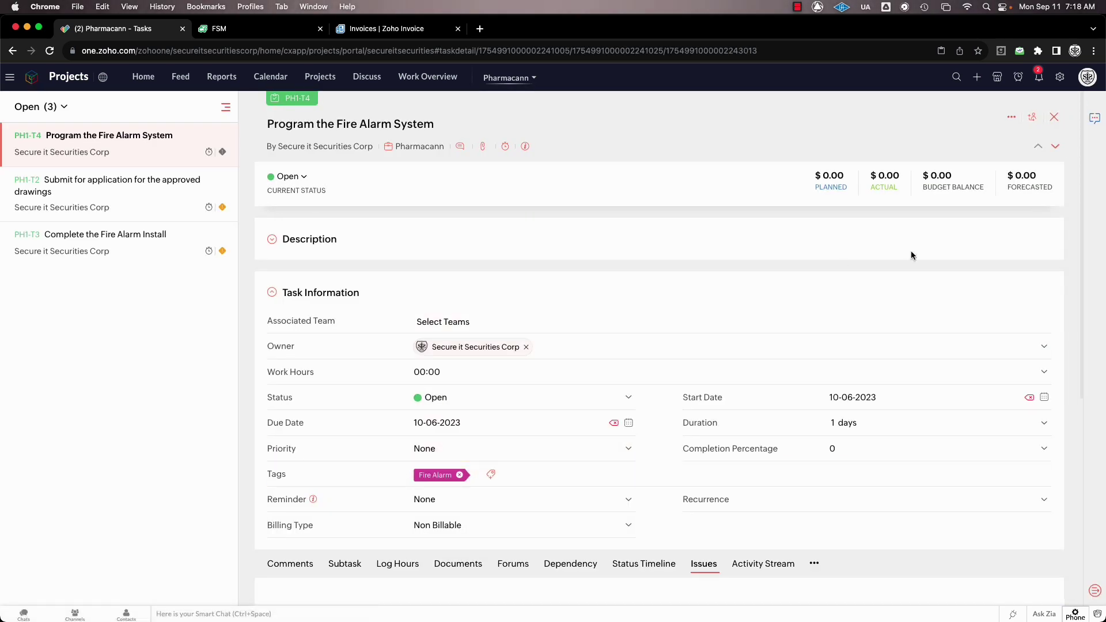
left_click(1054, 117)
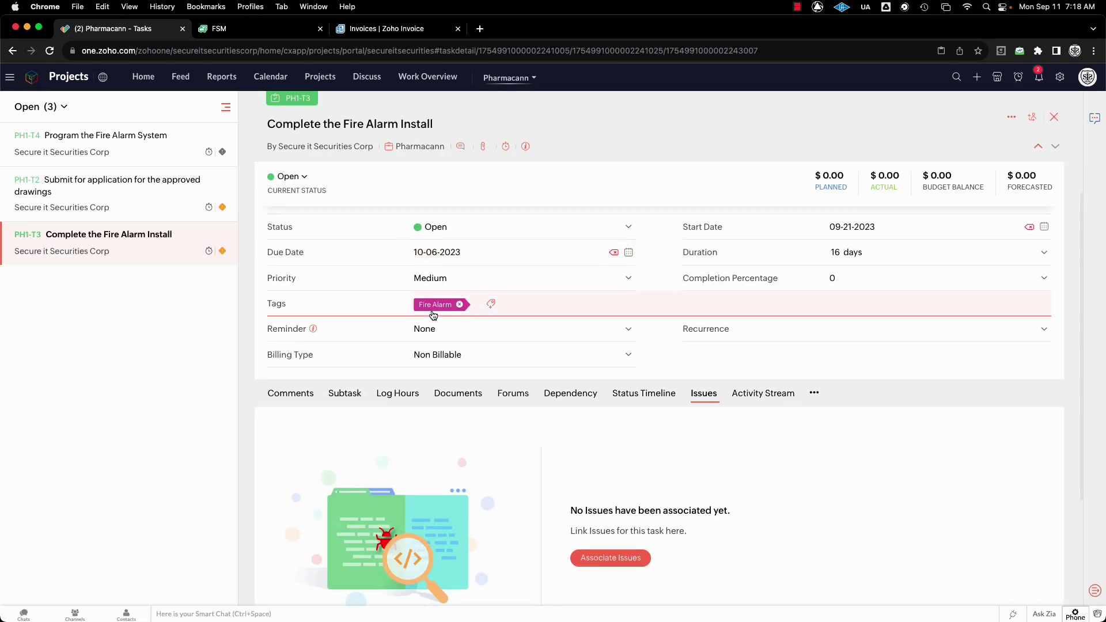
Step: Copy "Install Fire Alarm Communicator" from the project description and use it as the name of a new open task
left_click(37, 105)
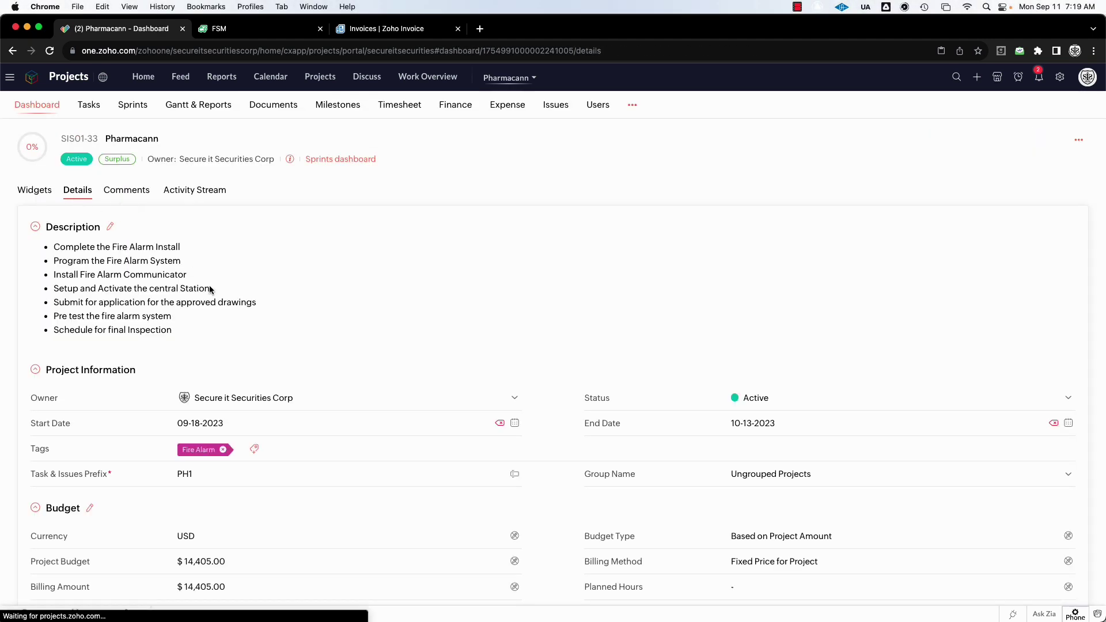
left_click_drag(198, 274, 53, 273)
key("super+c")
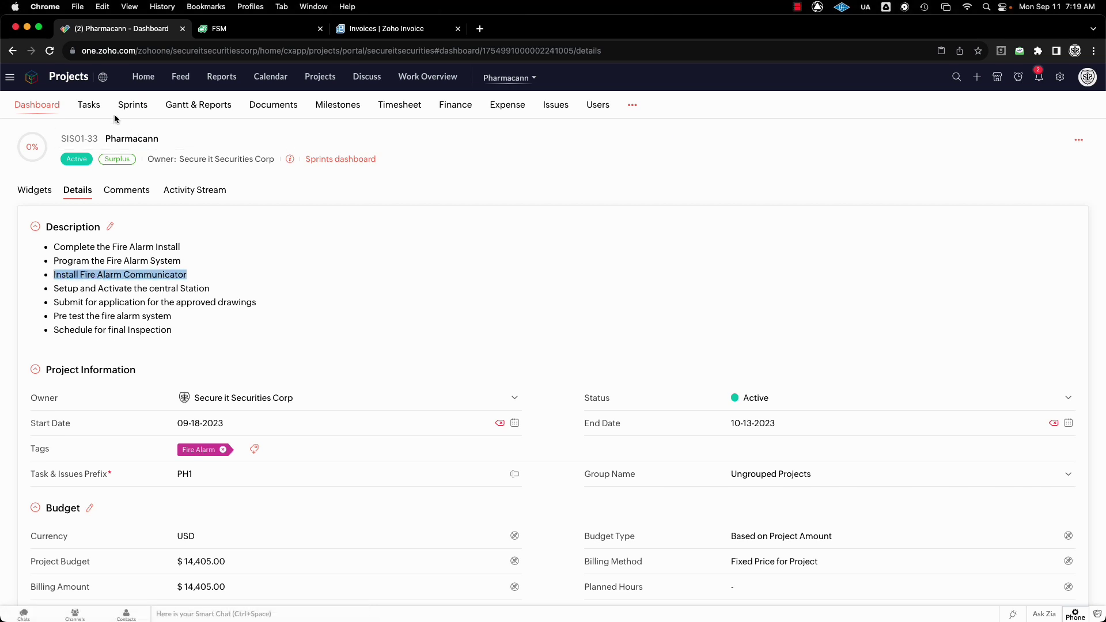
left_click(89, 106)
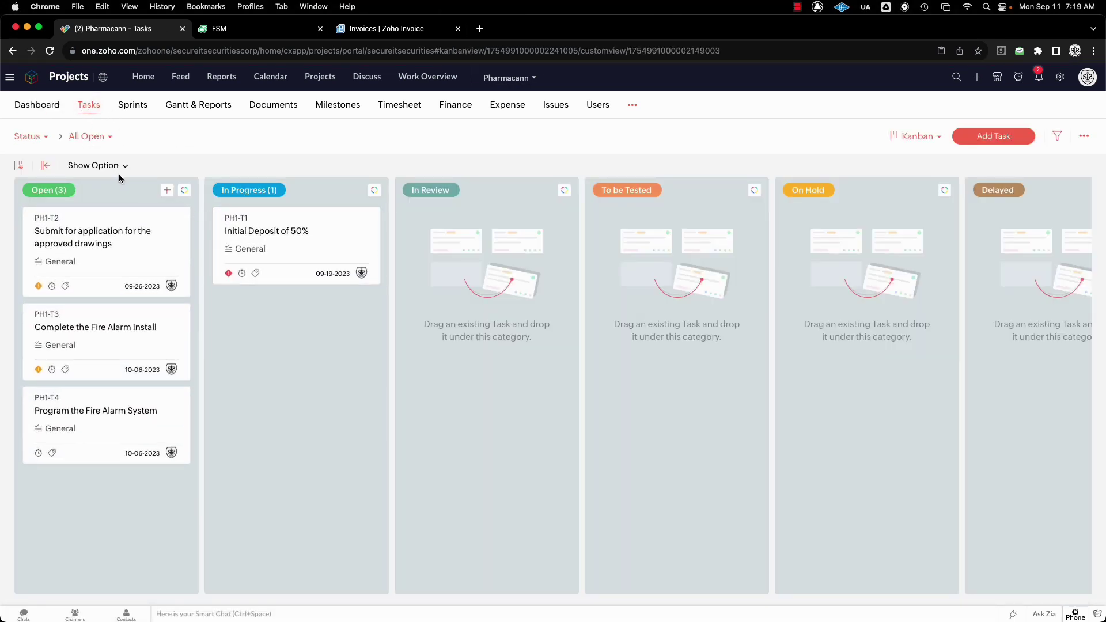
left_click(166, 192)
key("super+v")
Step: Describe the task as installing the fire alarm communicator and assign Secure it Securities Corp as its owner
left_click(628, 258)
type("In")
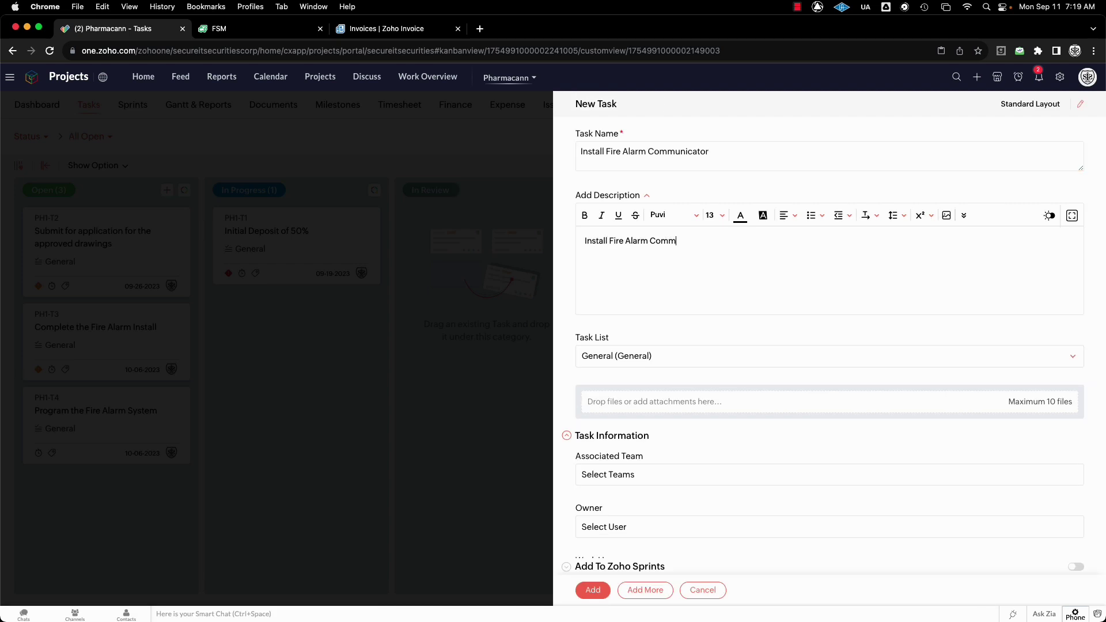
type("ato")
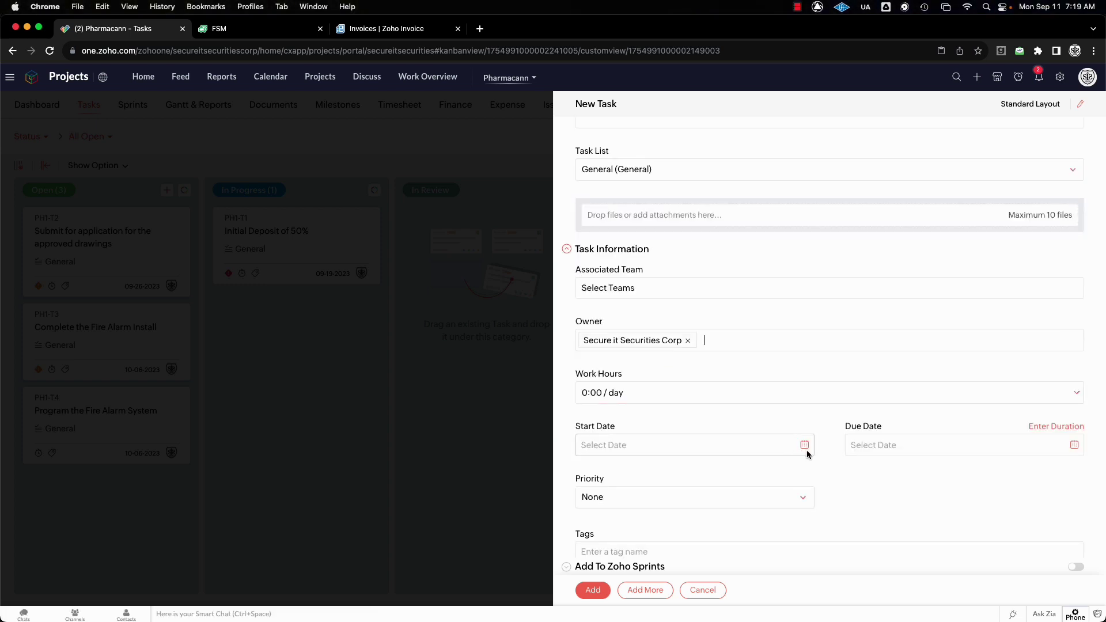
Step: Set both the start date and the due date of the communicator task to 10-09-2023
left_click(807, 451)
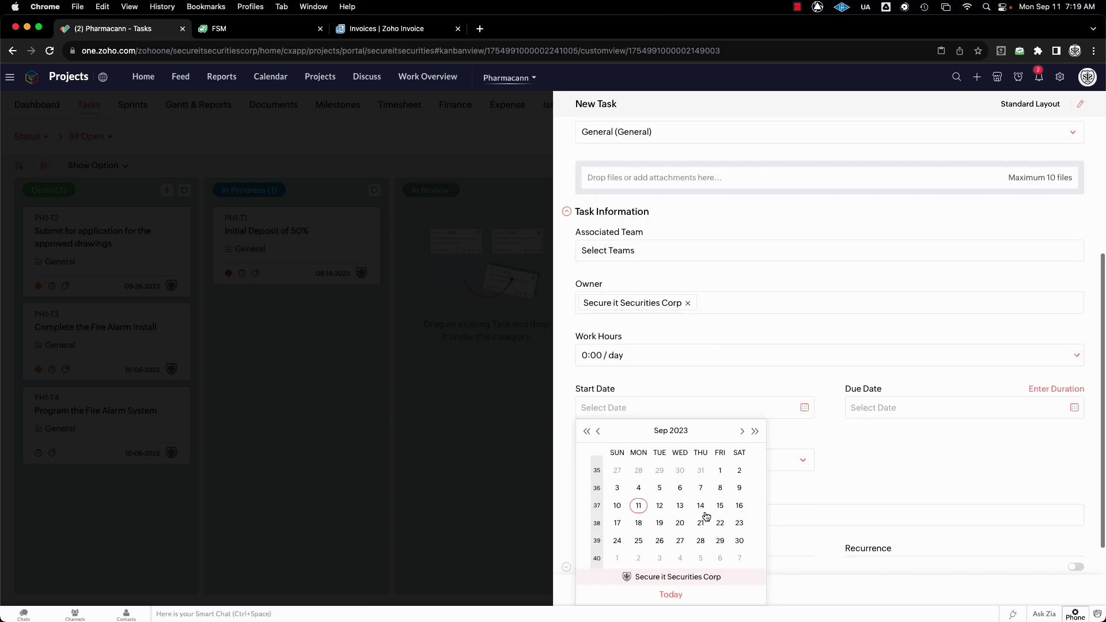
scroll(712, 517, "down", 1)
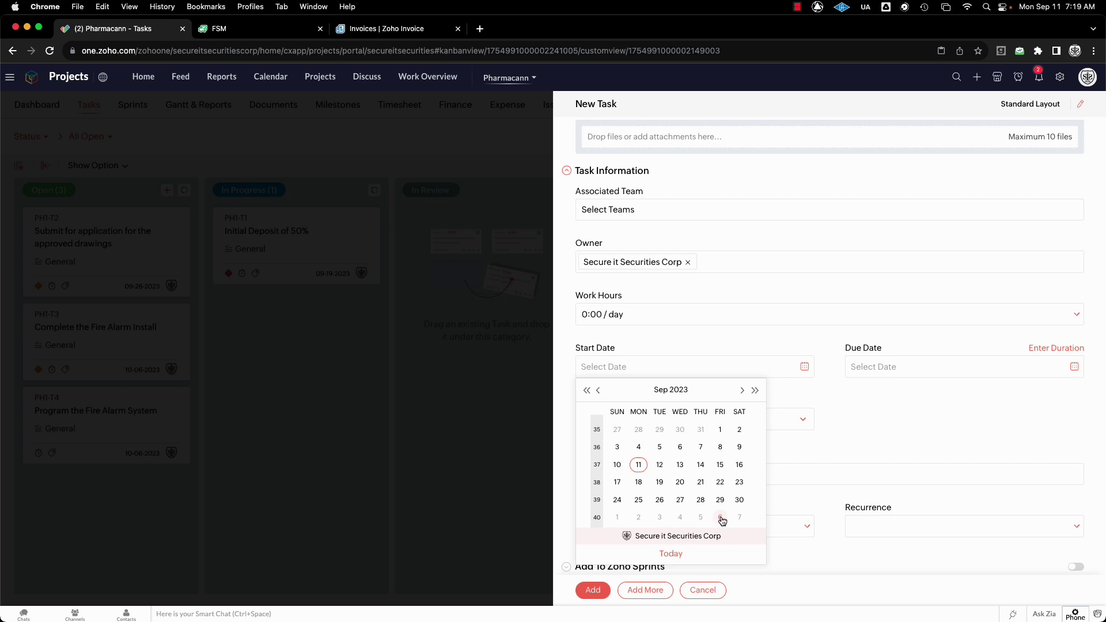
left_click(743, 391)
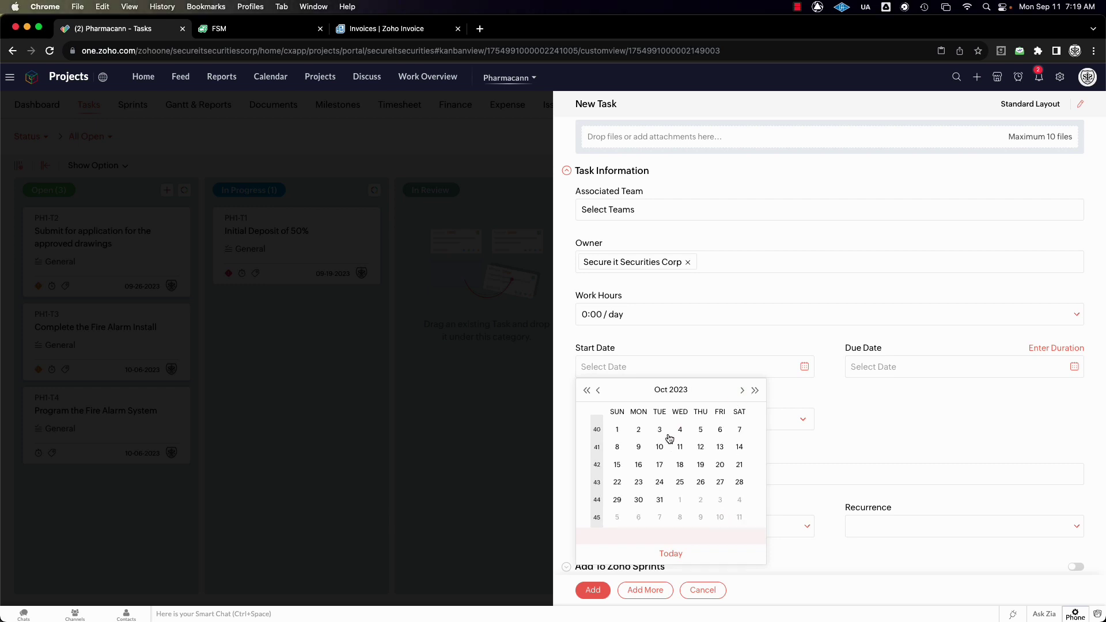
left_click(639, 449)
left_click(926, 369)
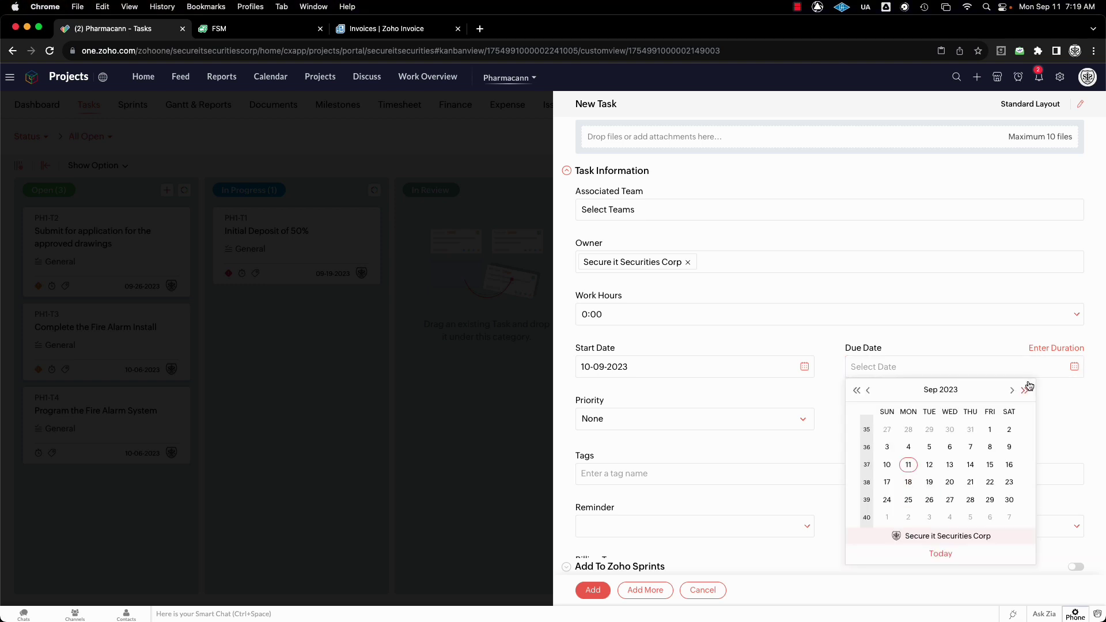
left_click(1015, 391)
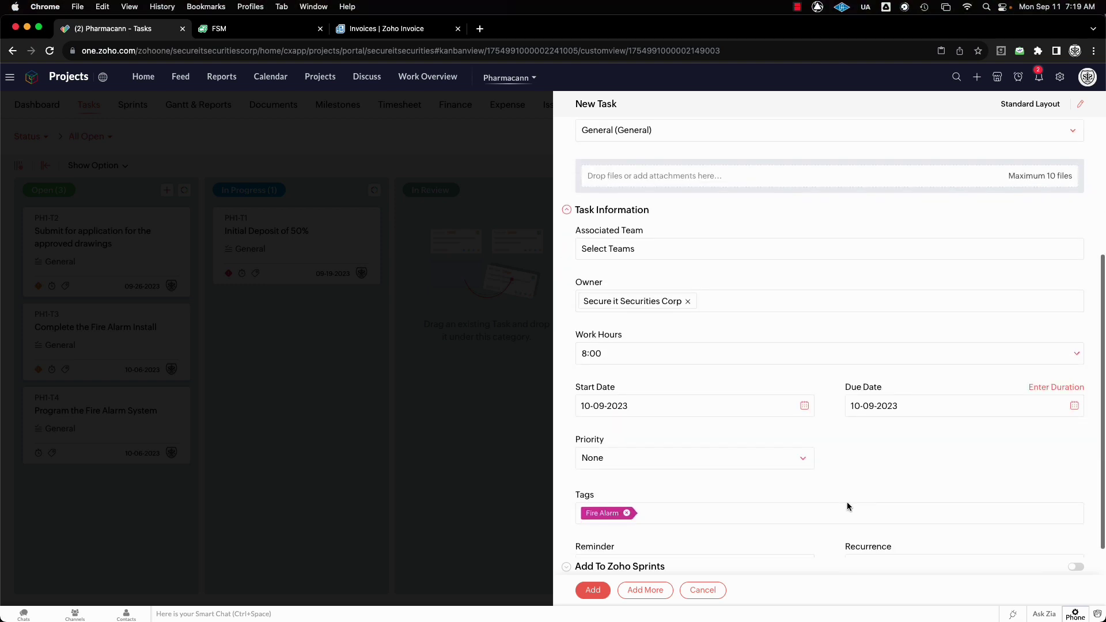
Step: Tag the communicator task Fire Alarm, set its billing type to Non Billable, and add it to the board
scroll(847, 502, "down", 1)
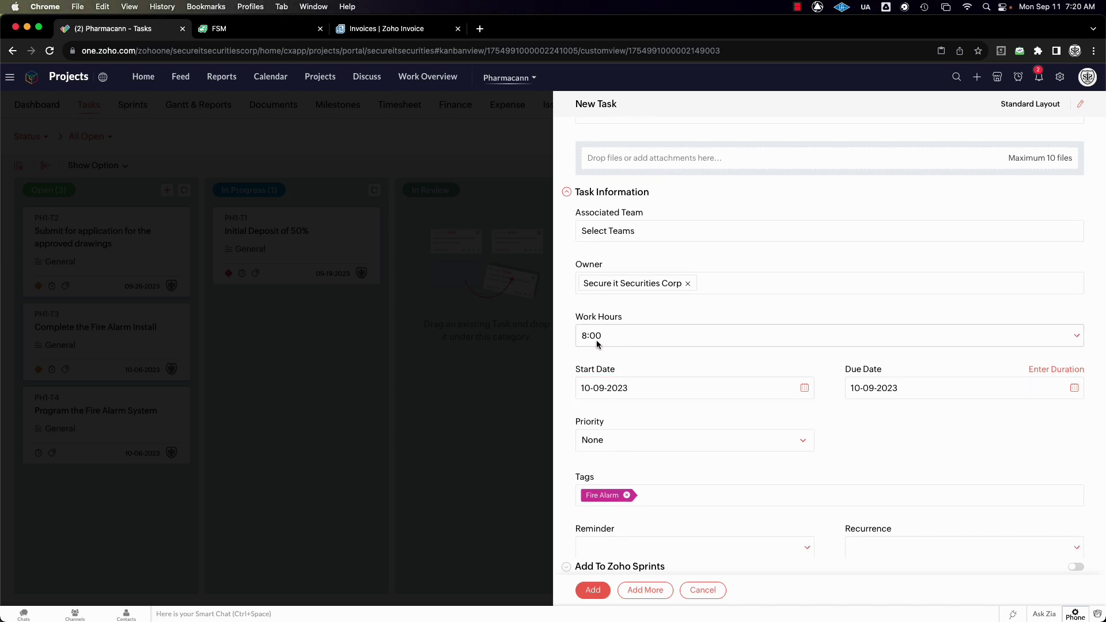
scroll(614, 404, "down", 2)
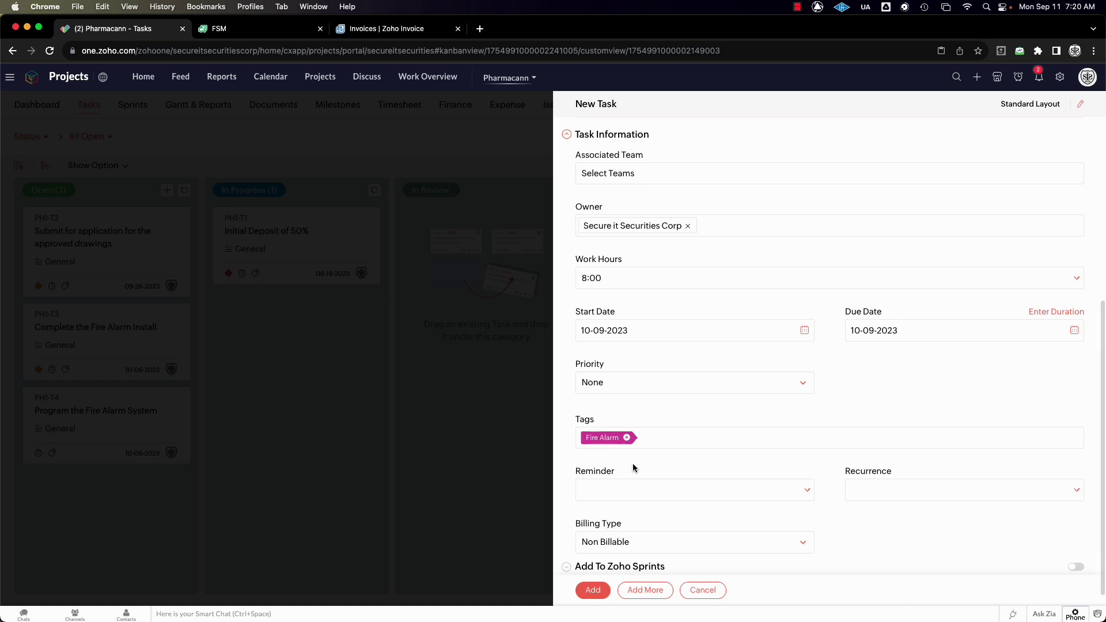
left_click(599, 592)
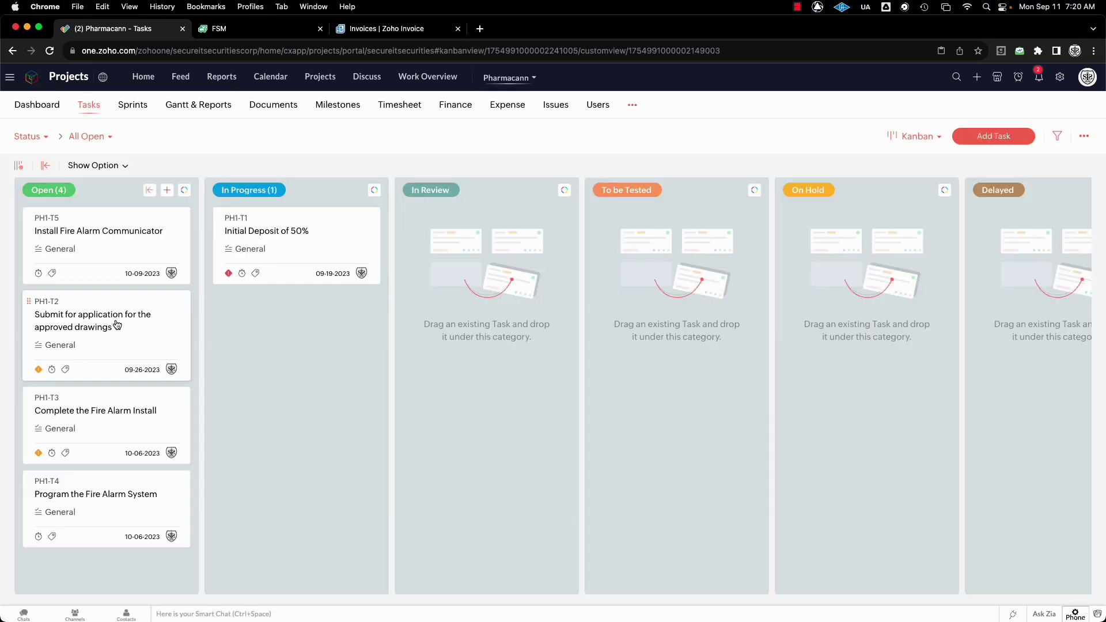
Step: In the "Submit for application for the approved drawings" task, set the duration to 14 days and the work hours to 8 hours per day
left_click(116, 323)
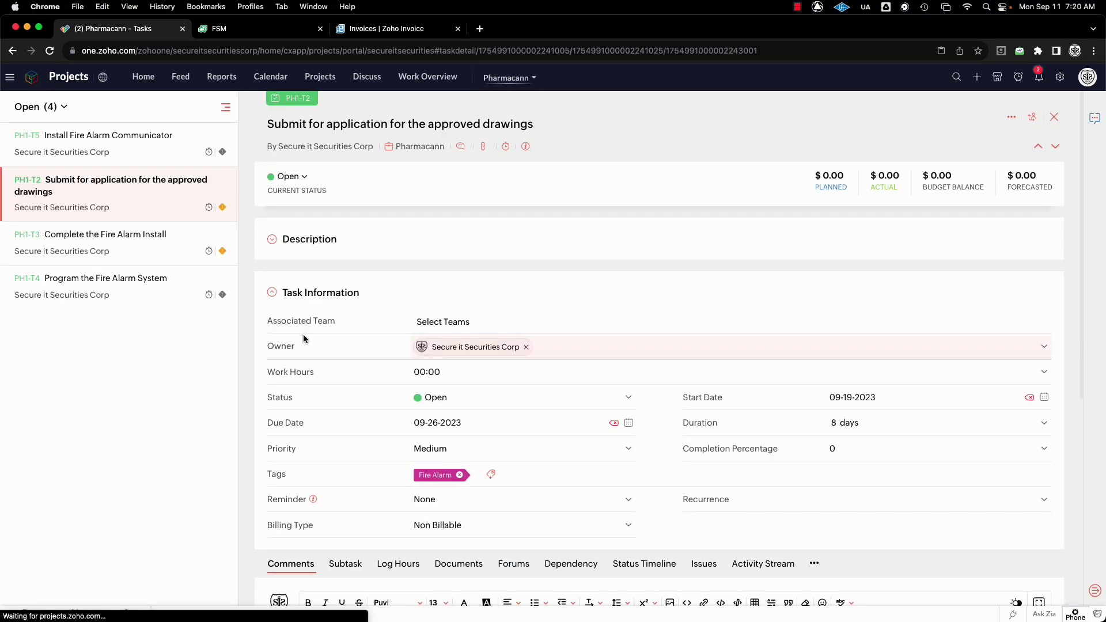
left_click(452, 372)
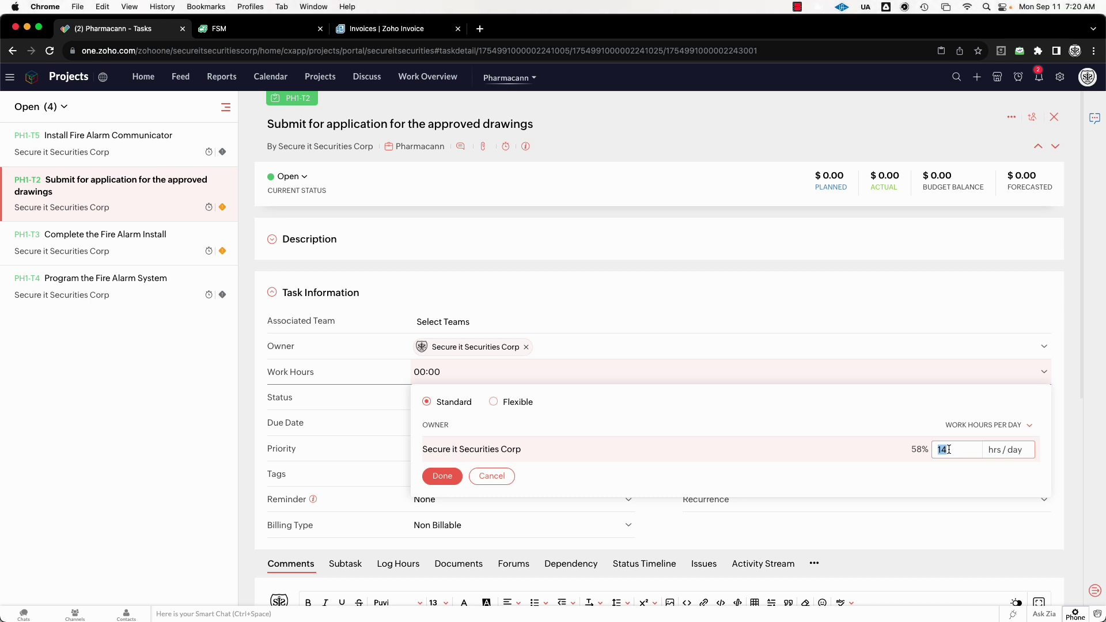
type("2")
left_click(458, 478)
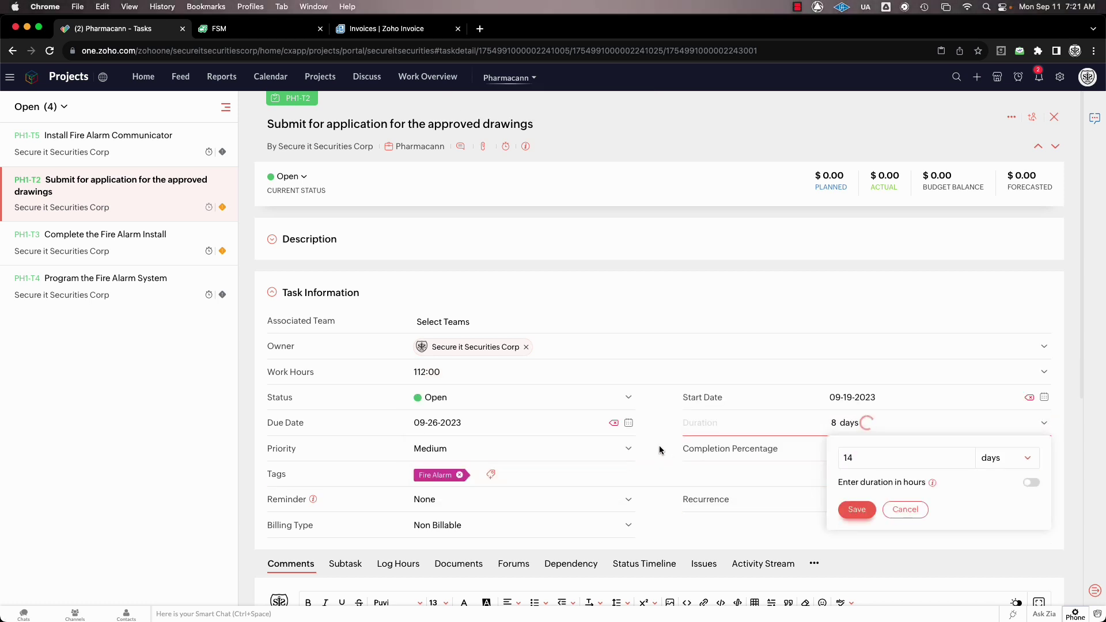
left_click(472, 374)
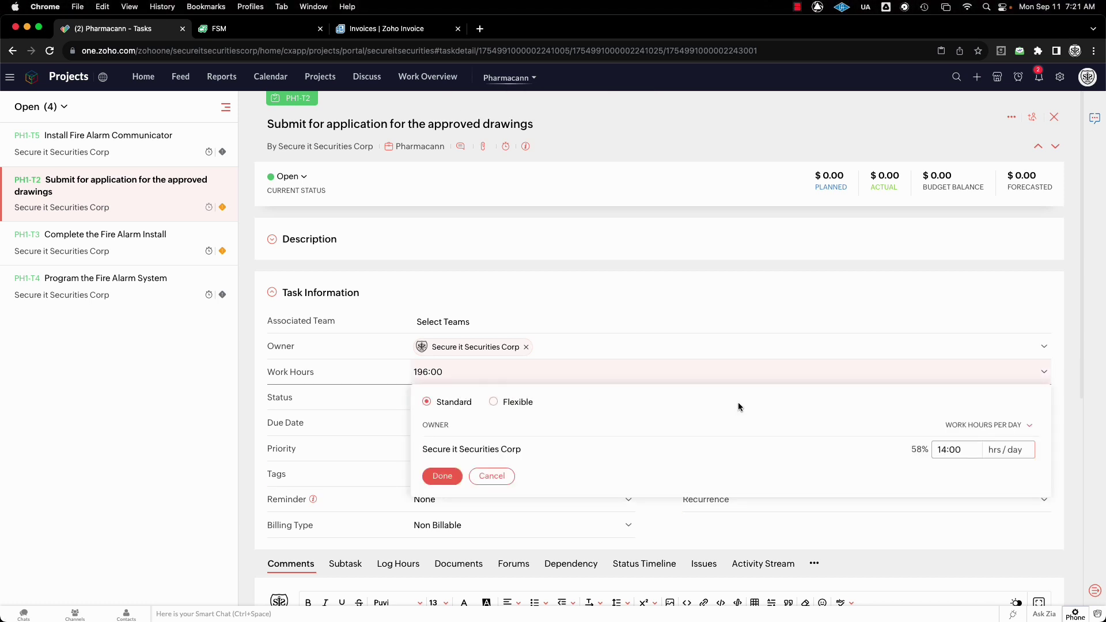
double_click(944, 450)
type("8")
left_click(946, 515)
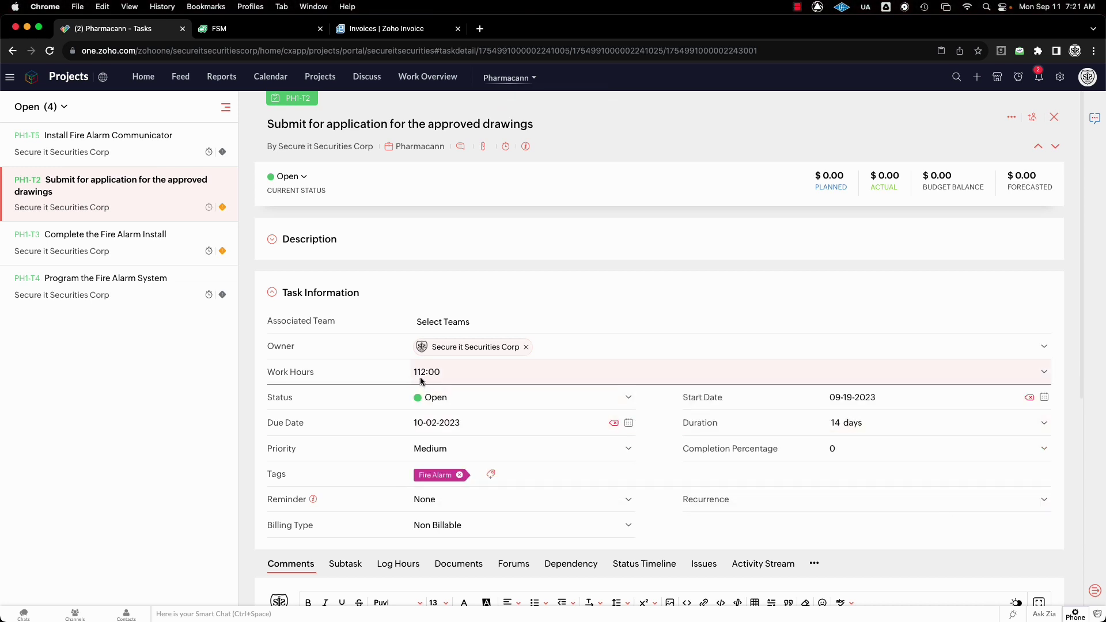
Step: Confirm 8 work hours per day for the drawings application task and give "Program the Fire Alarm System" 8 work hours
left_click(109, 235)
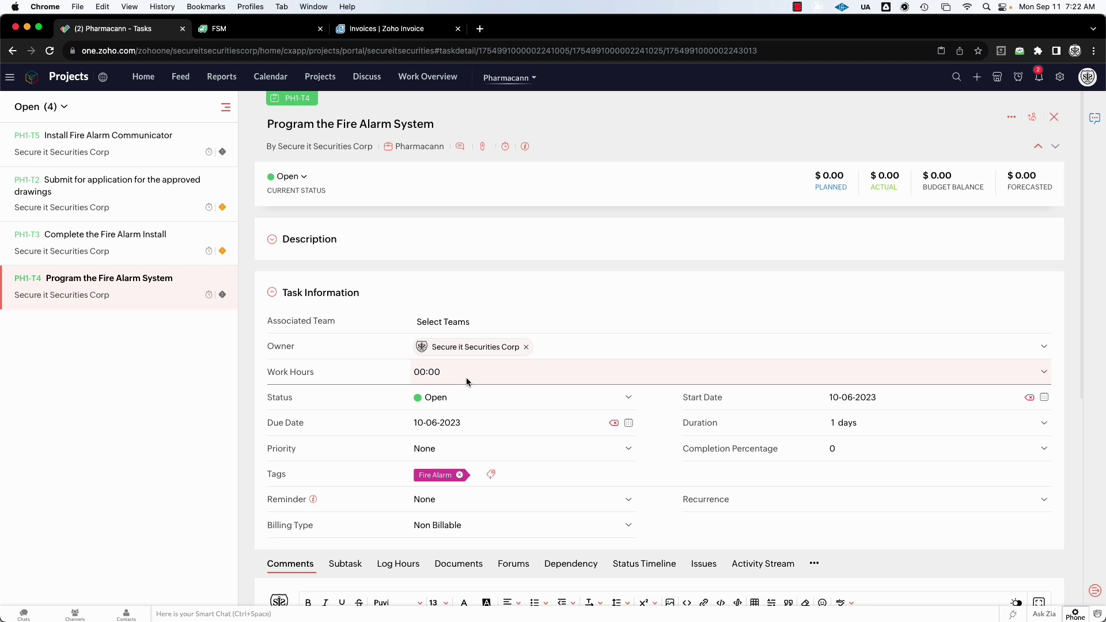
left_click(461, 375)
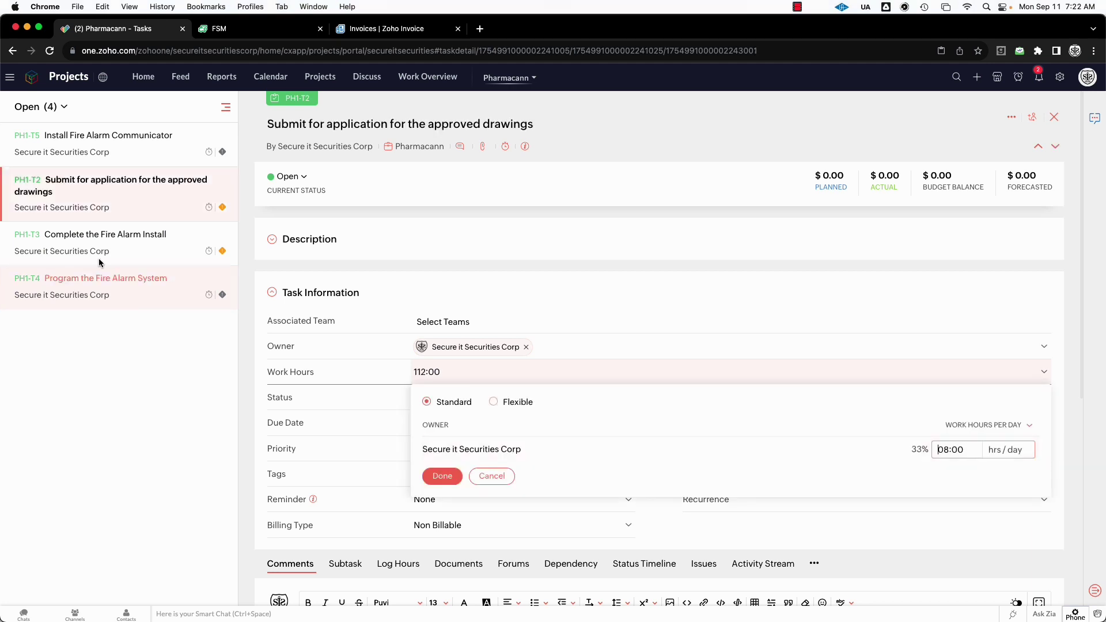
left_click(443, 476)
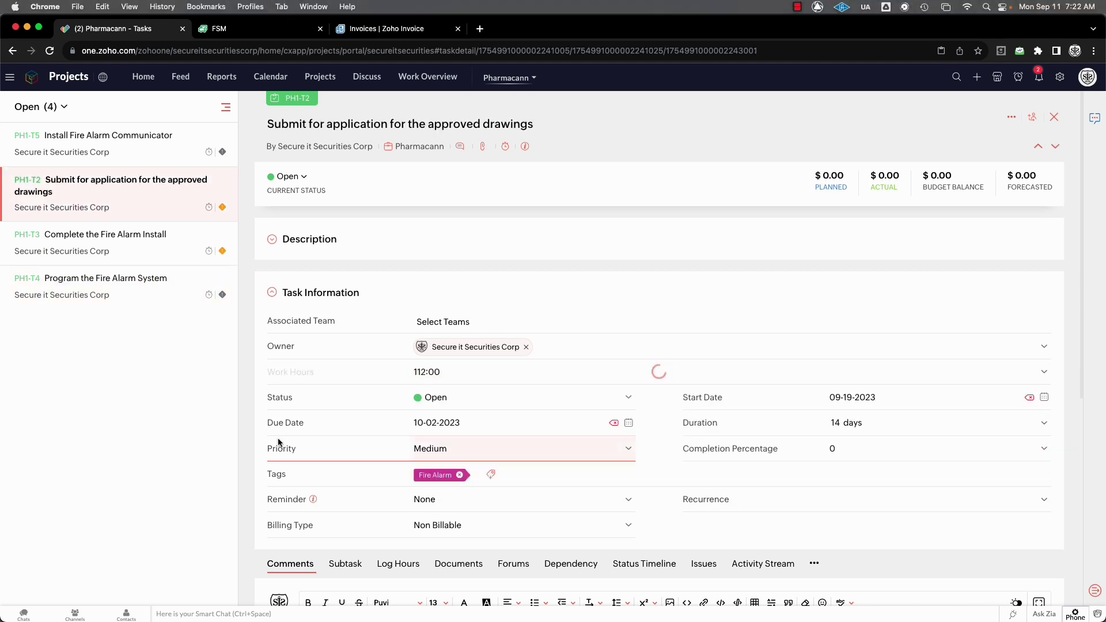
left_click(109, 291)
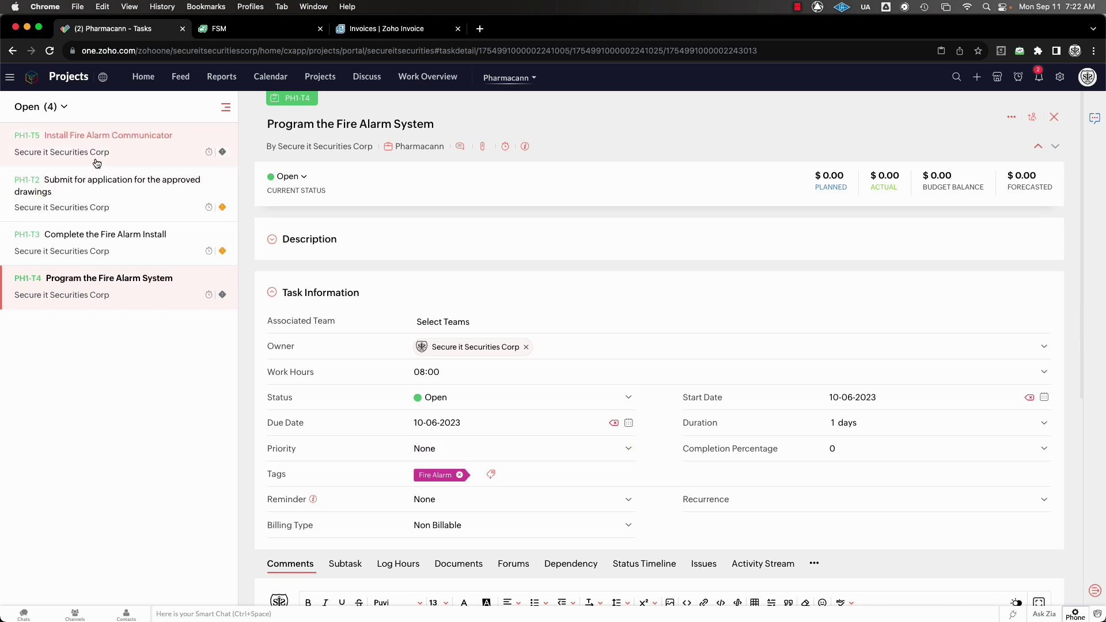
Step: Review the project's task schedule on the Gantt chart and its export options, and check the work items in the project description
left_click(1055, 117)
left_click(198, 104)
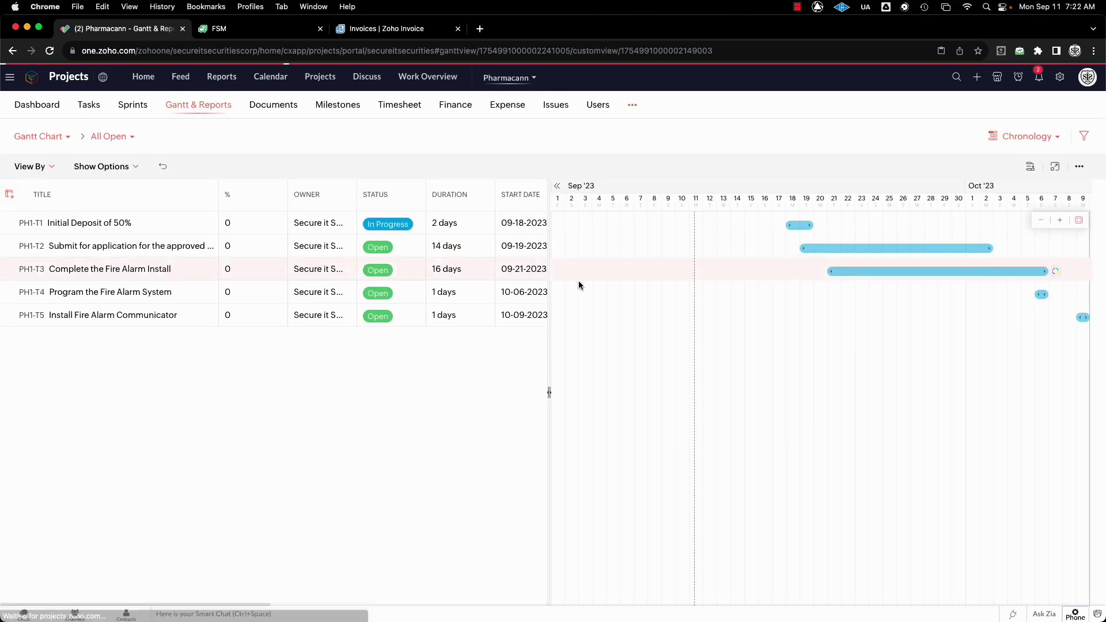
scroll(590, 279, "right", 5)
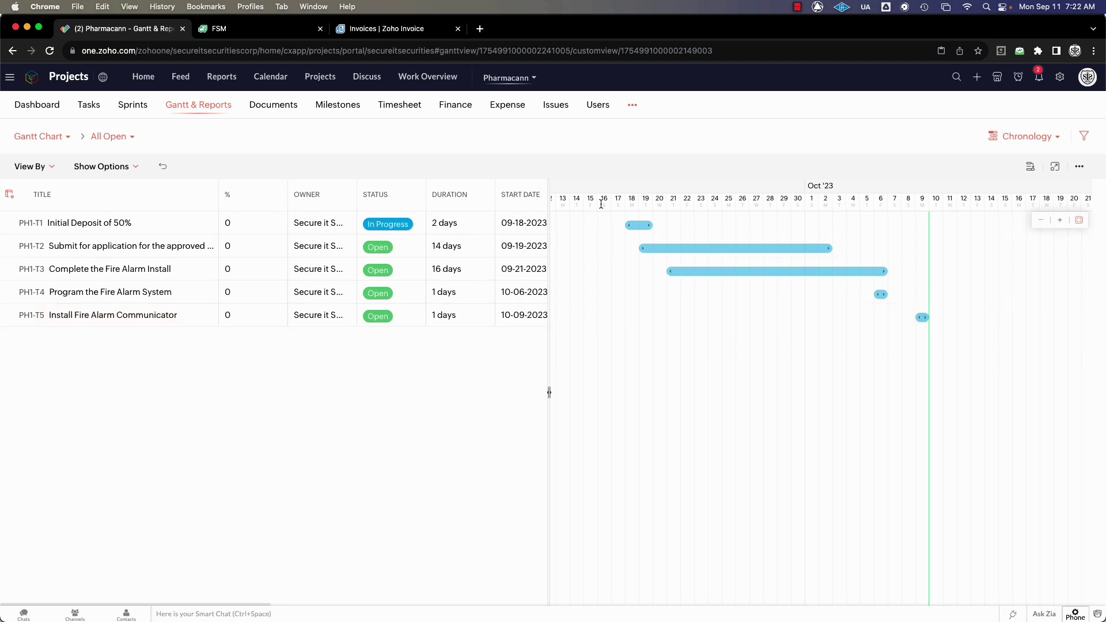
left_click(1080, 166)
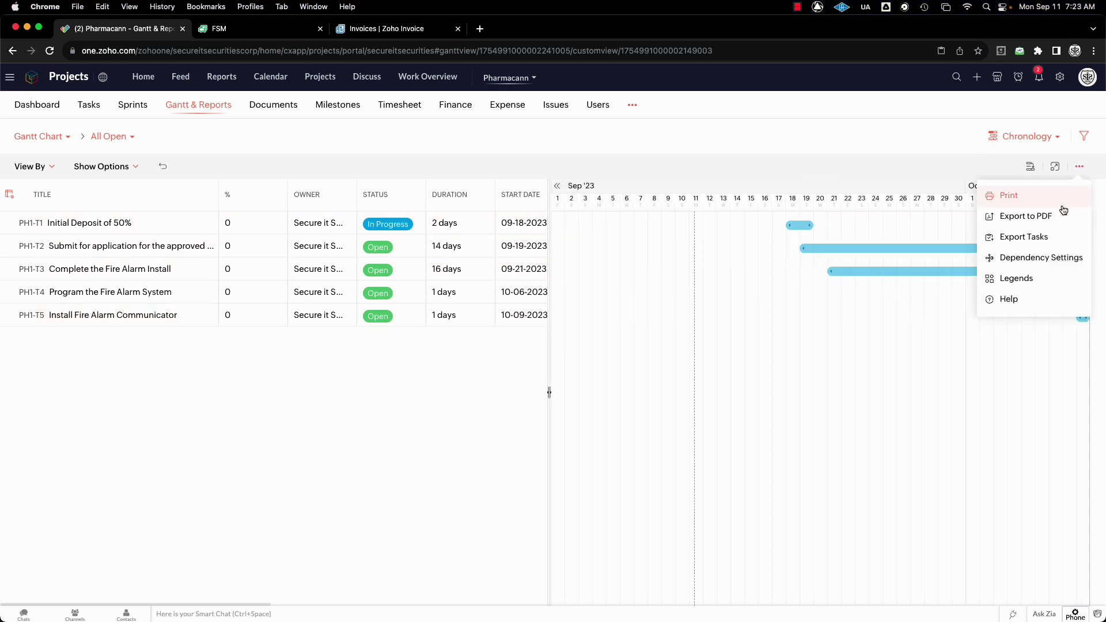
mouse_move(1061, 223)
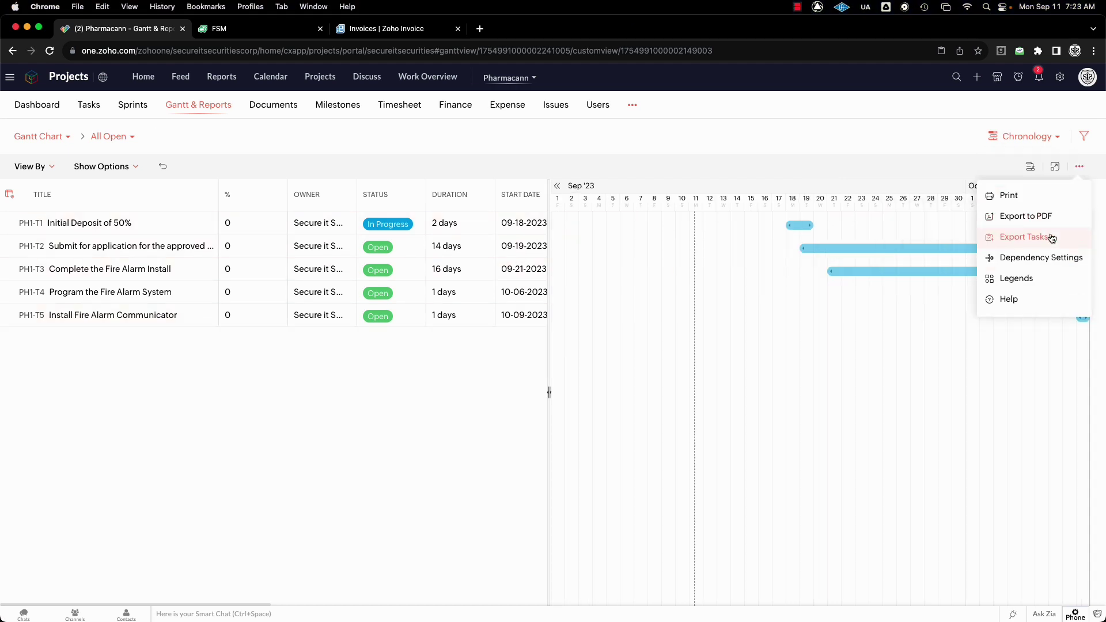
left_click(750, 116)
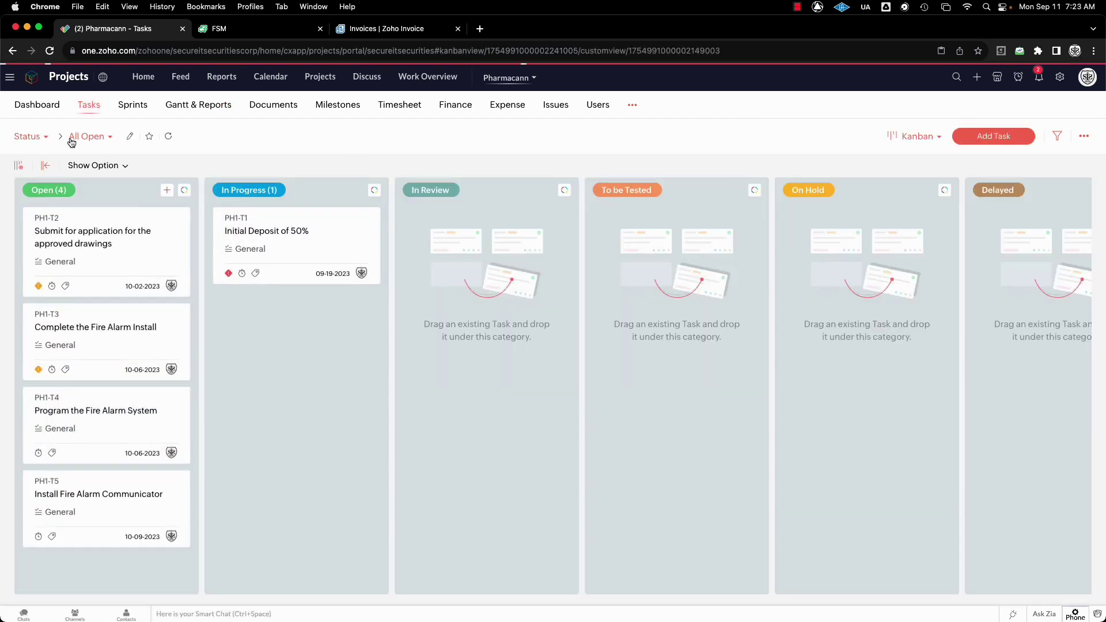
left_click(41, 105)
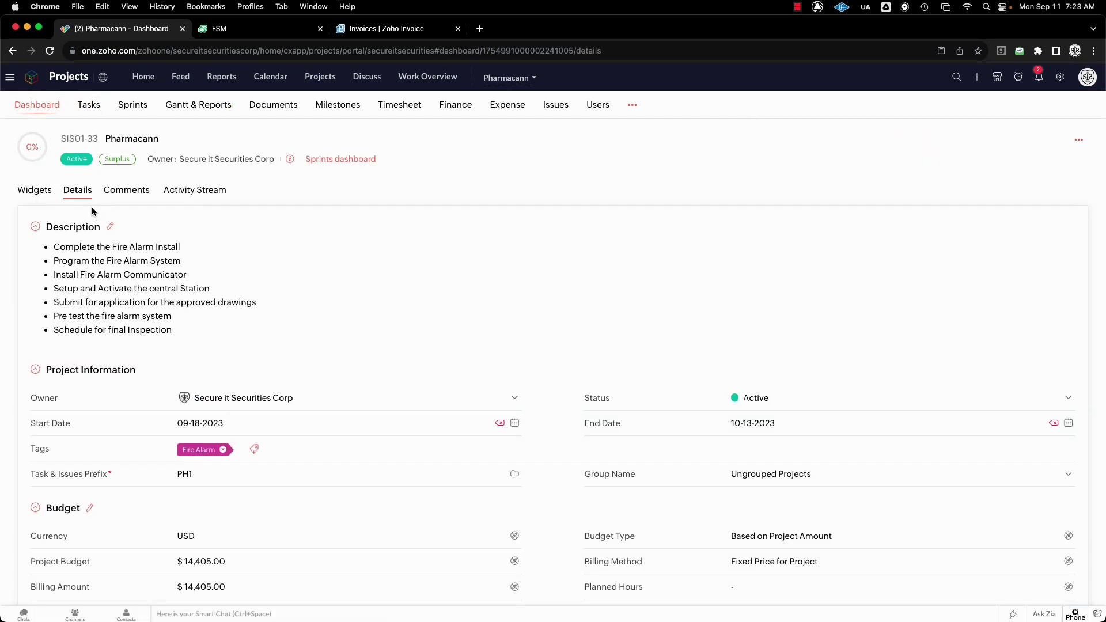
Step: Open the "Initial Deposit of 50%" task from the Kanban board and set its work hours to 8 hours per day
left_click(87, 105)
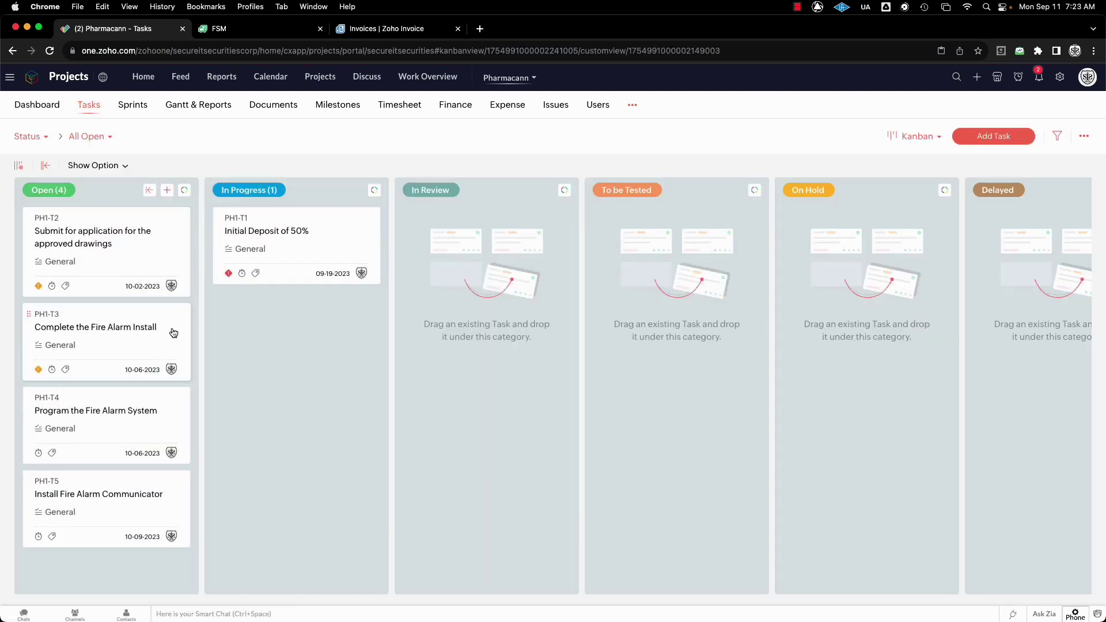
left_click(273, 242)
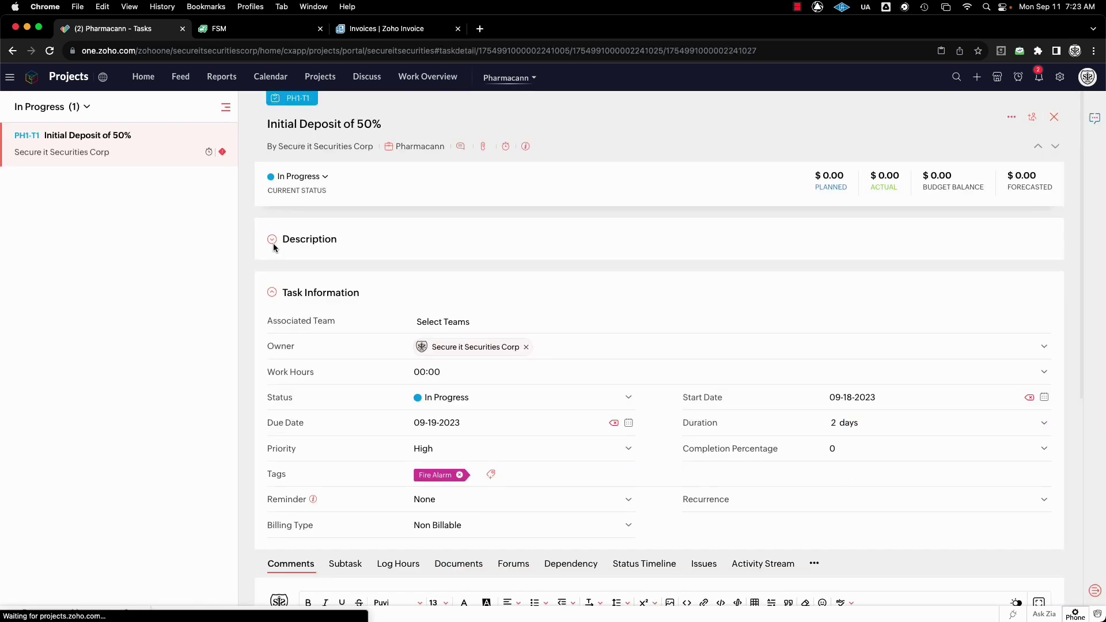
left_click(577, 374)
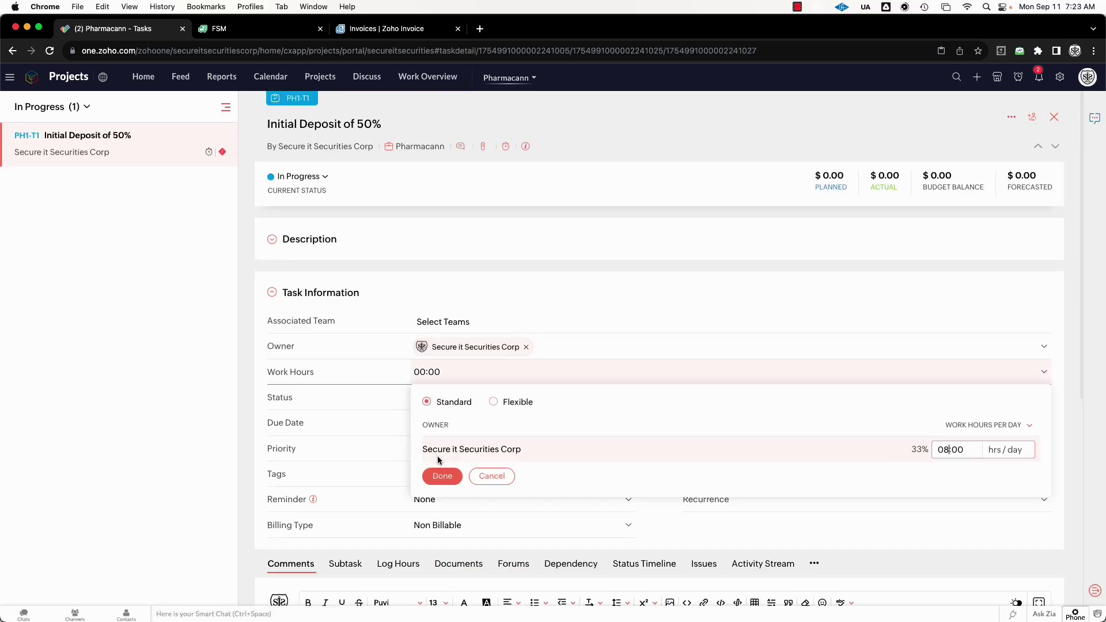
left_click(441, 476)
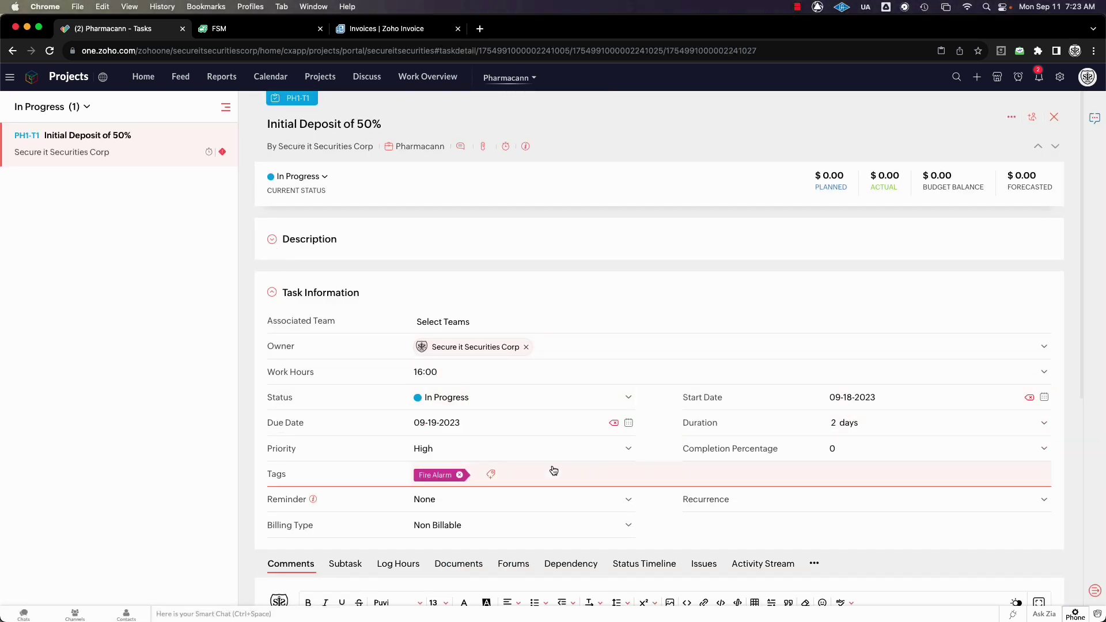
Step: Set the "Initial Deposit of 50%" task's start date to 09-08-2023 and its due date to 09-13-2023
left_click(1046, 403)
left_click(981, 507)
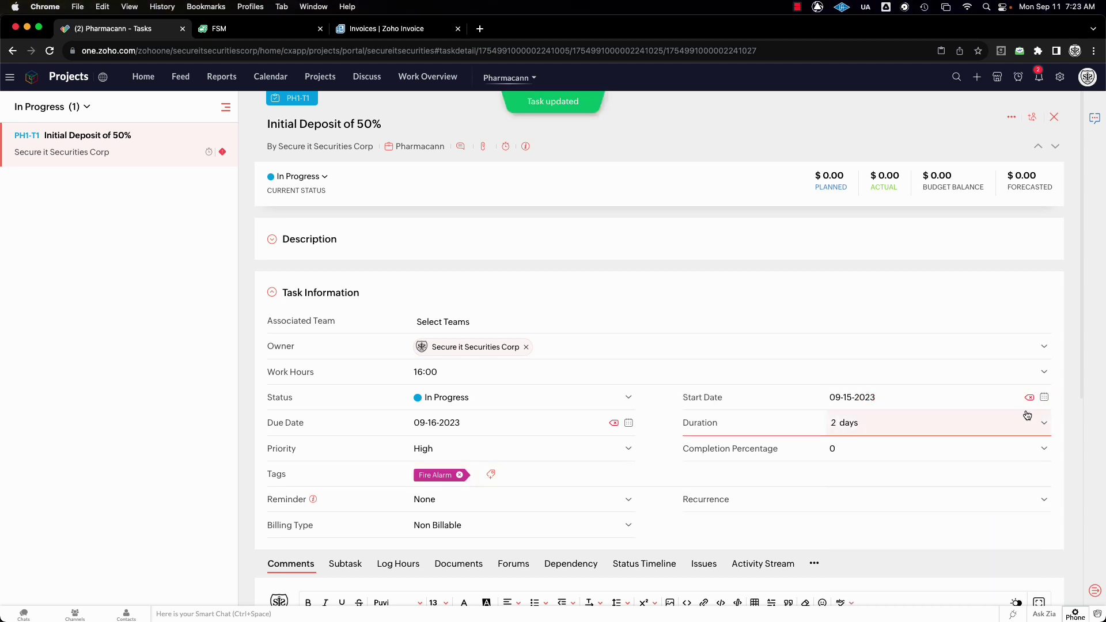
left_click(1045, 399)
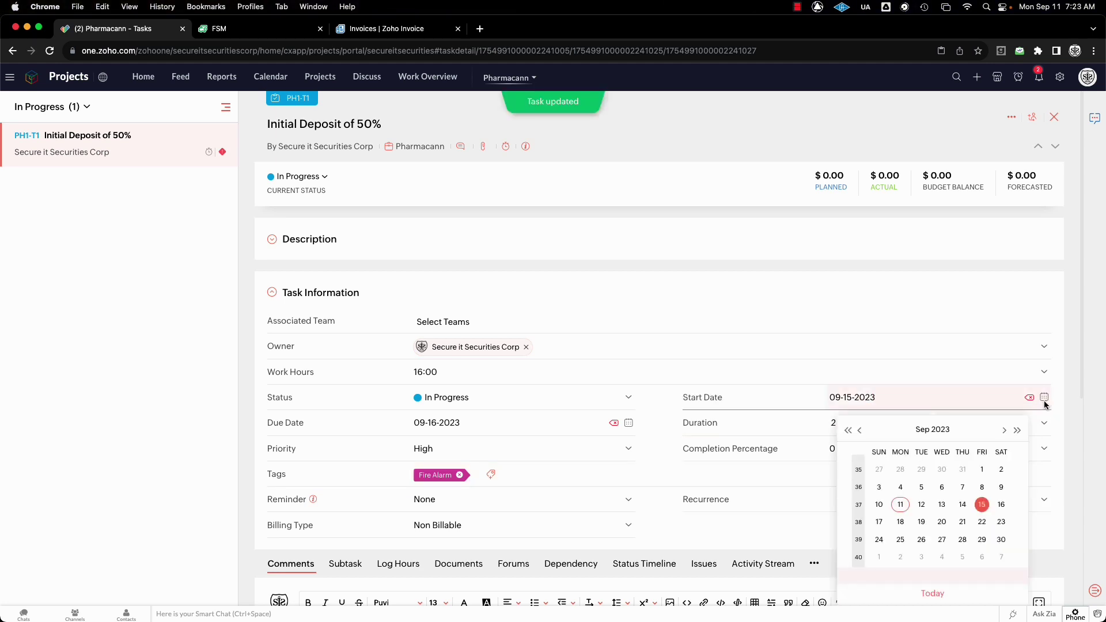
left_click(983, 488)
left_click(629, 423)
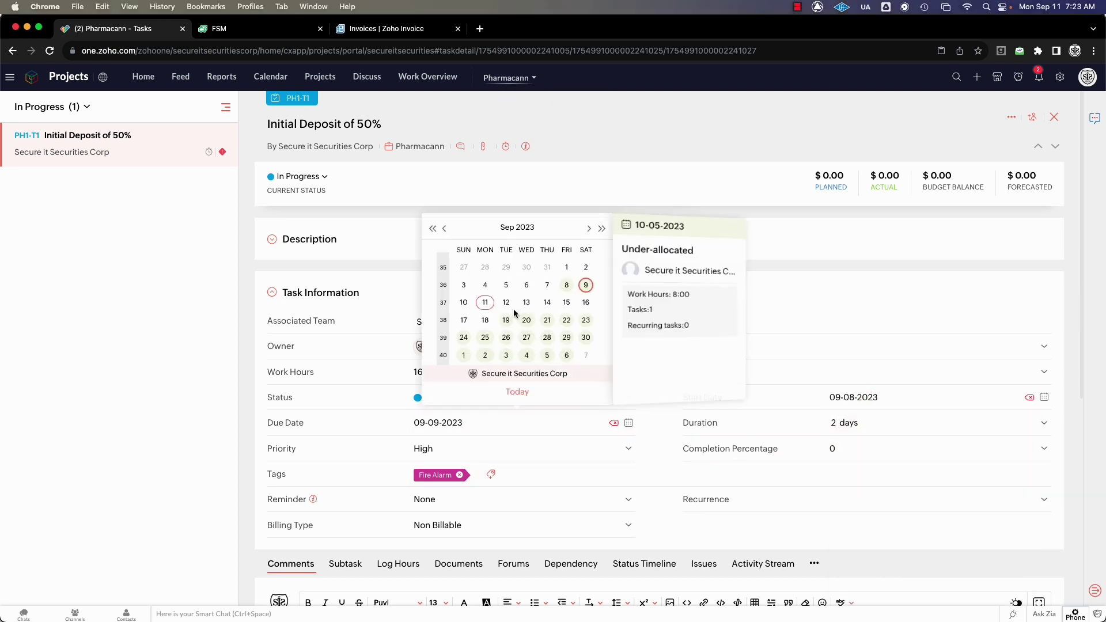
left_click(526, 302)
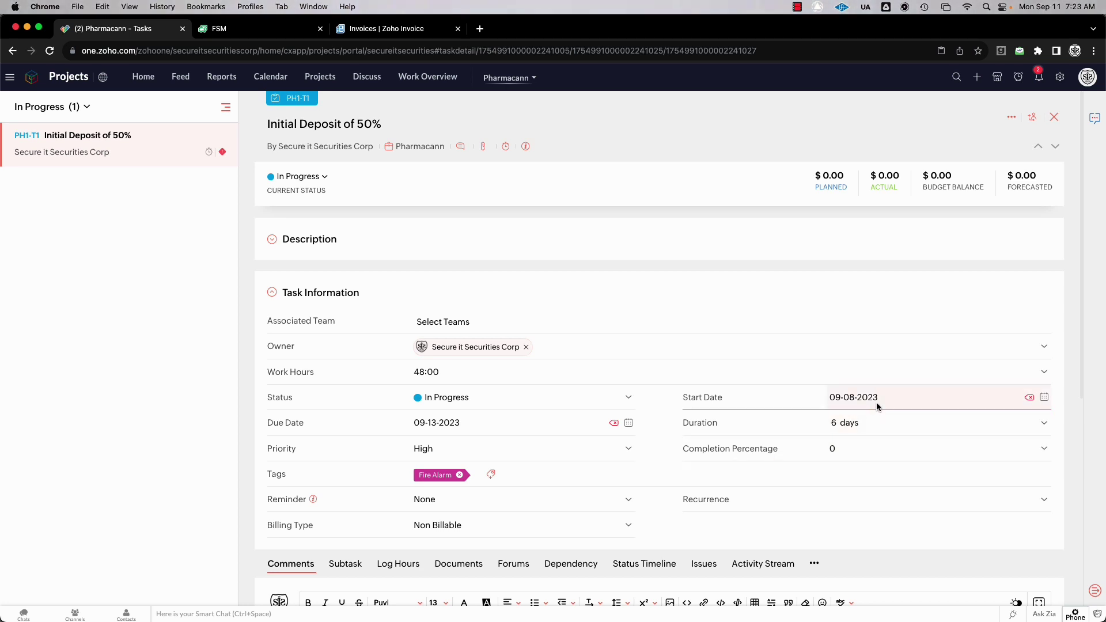
left_click(1055, 118)
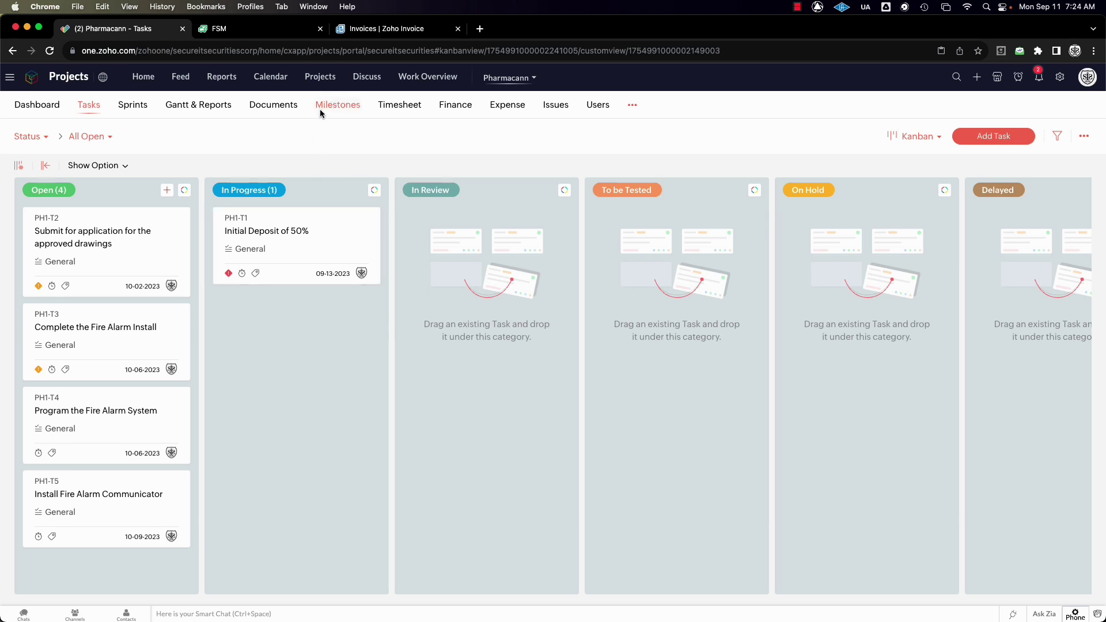
Step: Reschedule "Program the Fire Alarm System" to 10-09-2023 and "Install Fire Alarm Communicator" to 10-10-2023, checking the schedule on the Gantt chart
left_click(199, 104)
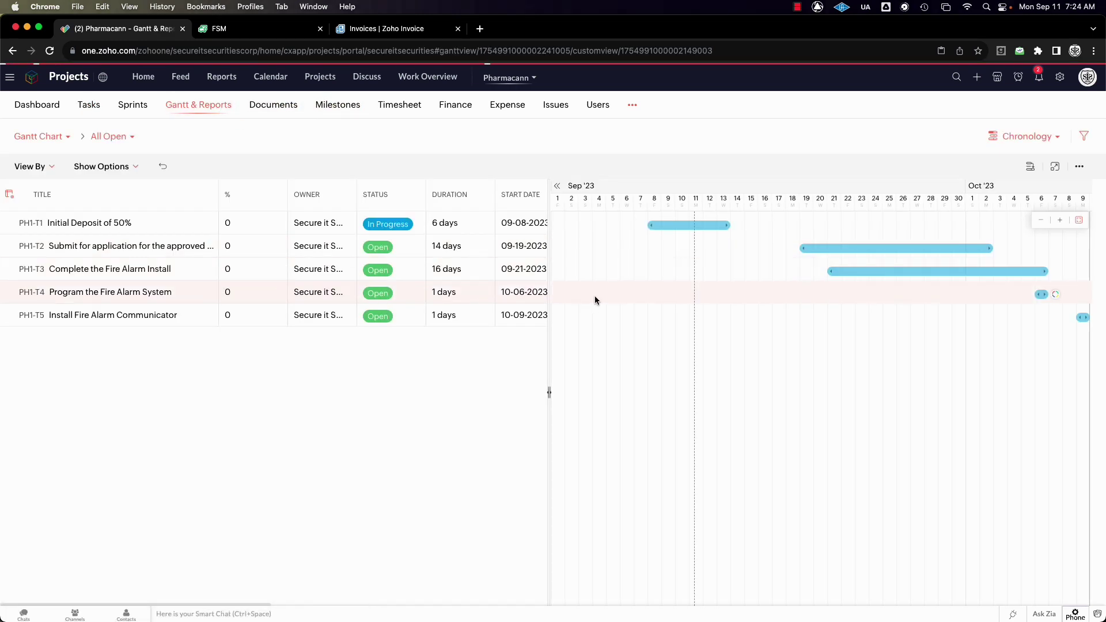
scroll(594, 296, "right", 1)
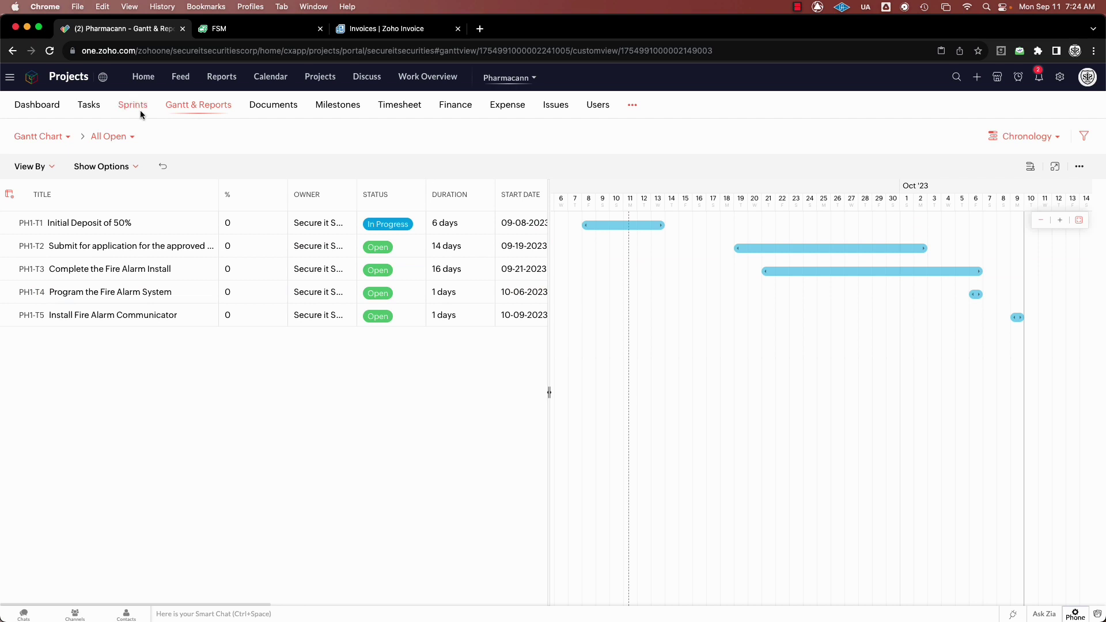
left_click(88, 104)
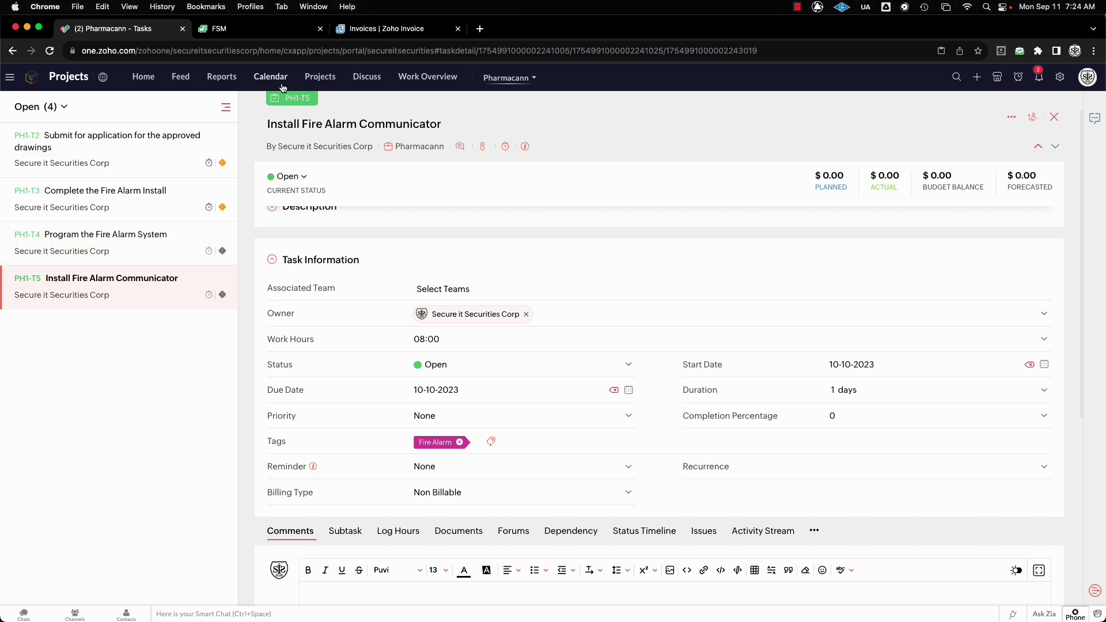
left_click(1055, 119)
left_click(199, 104)
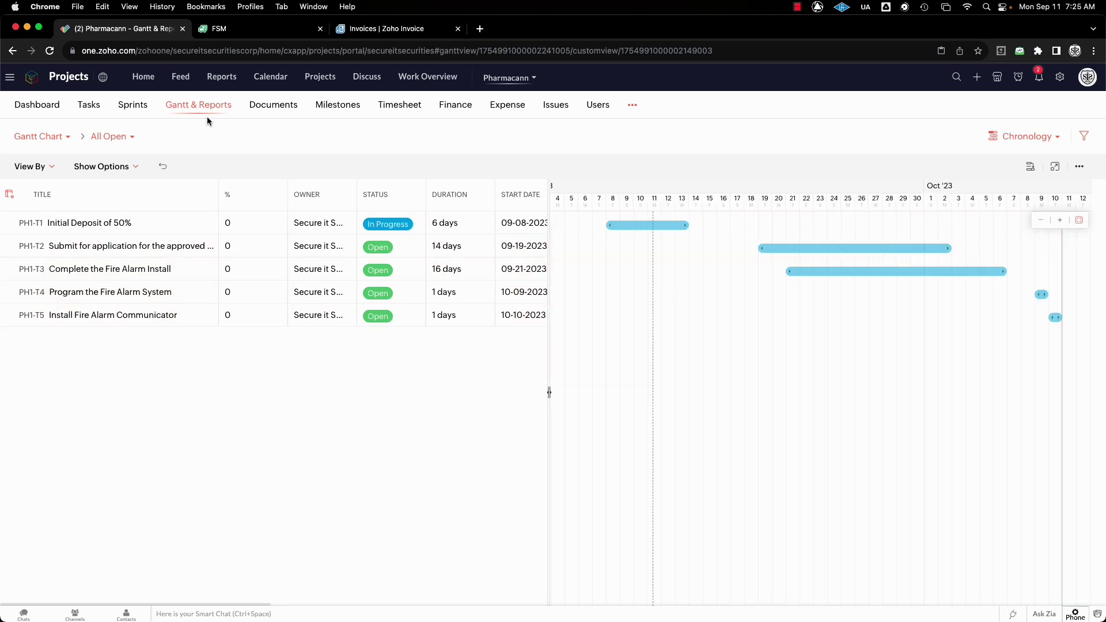
Step: Copy "Setup and Activate the central Station" from the project description and use it as the name of a new task
left_click(37, 104)
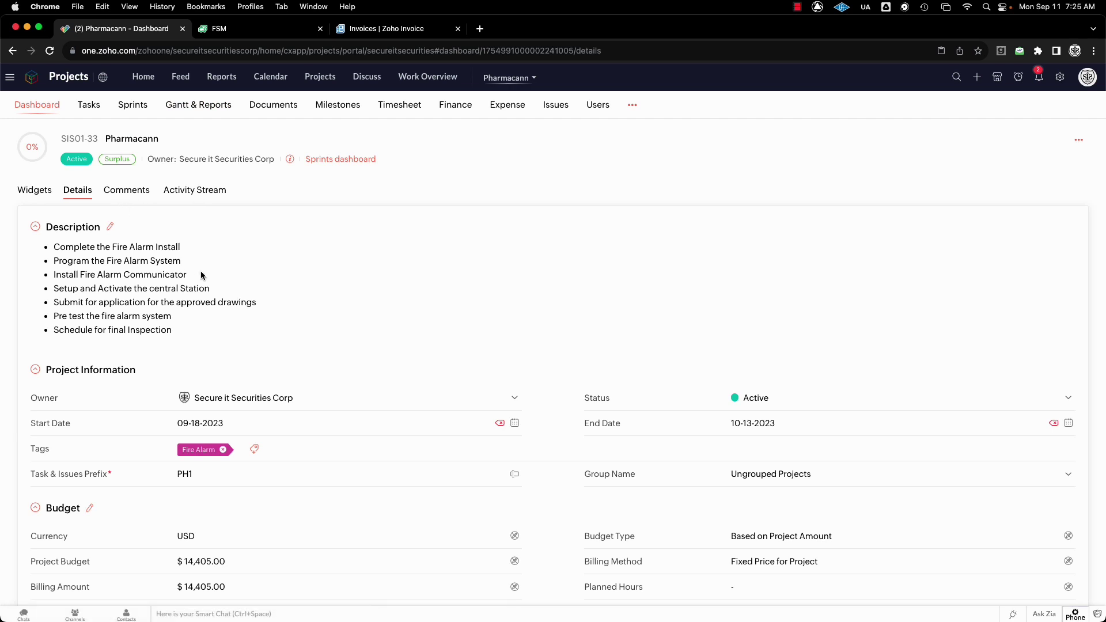
left_click(101, 109)
left_click(37, 105)
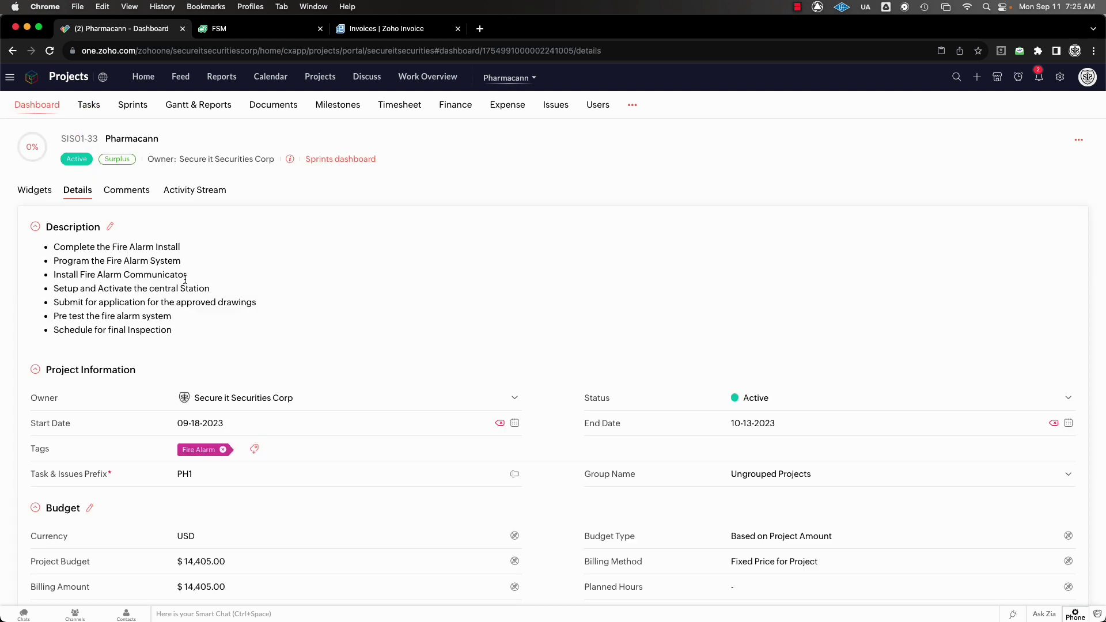
left_click_drag(214, 289, 67, 289)
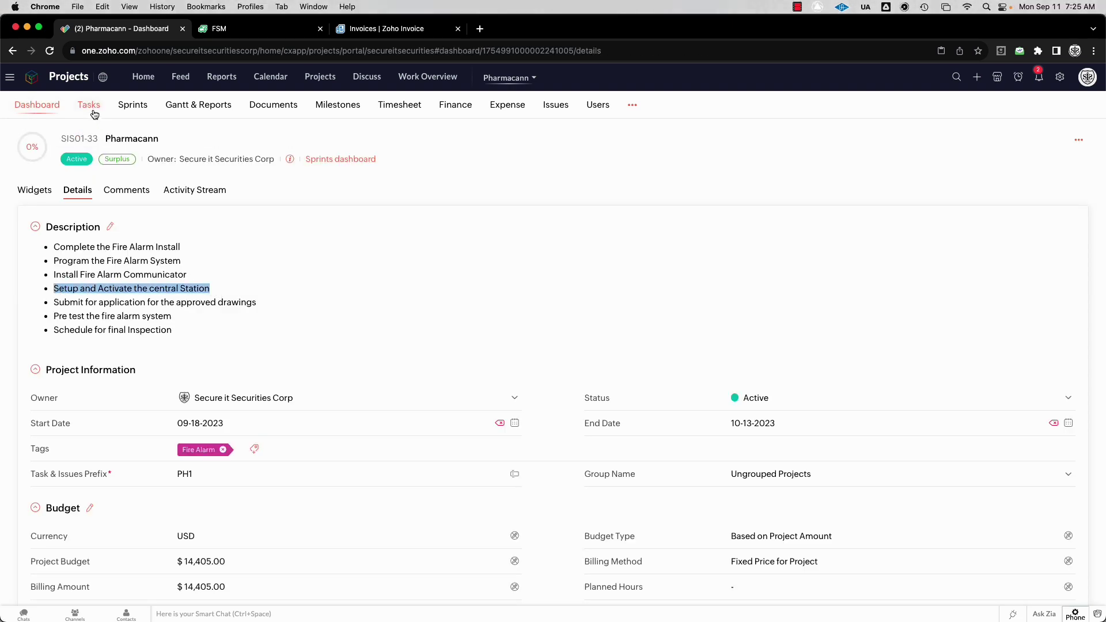
left_click(89, 105)
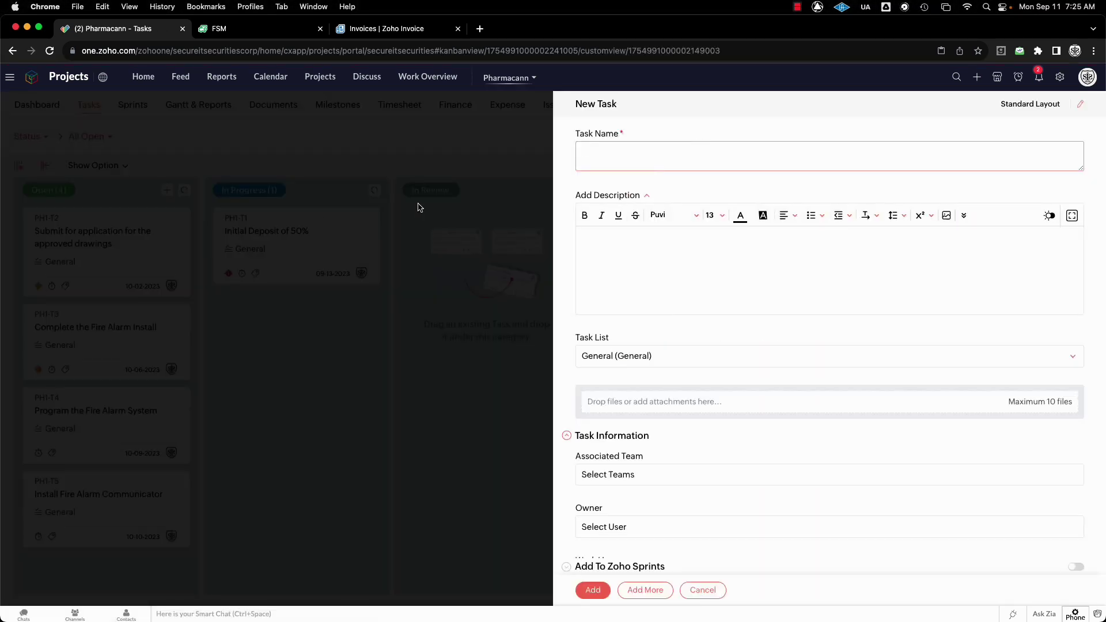
type("Setup and Activate the central Station")
Step: Describe the task as submitting signed paperwork to the central station, activating the system, programming the communicator to send signals, and 100% testing the connected equipment
left_click(635, 254)
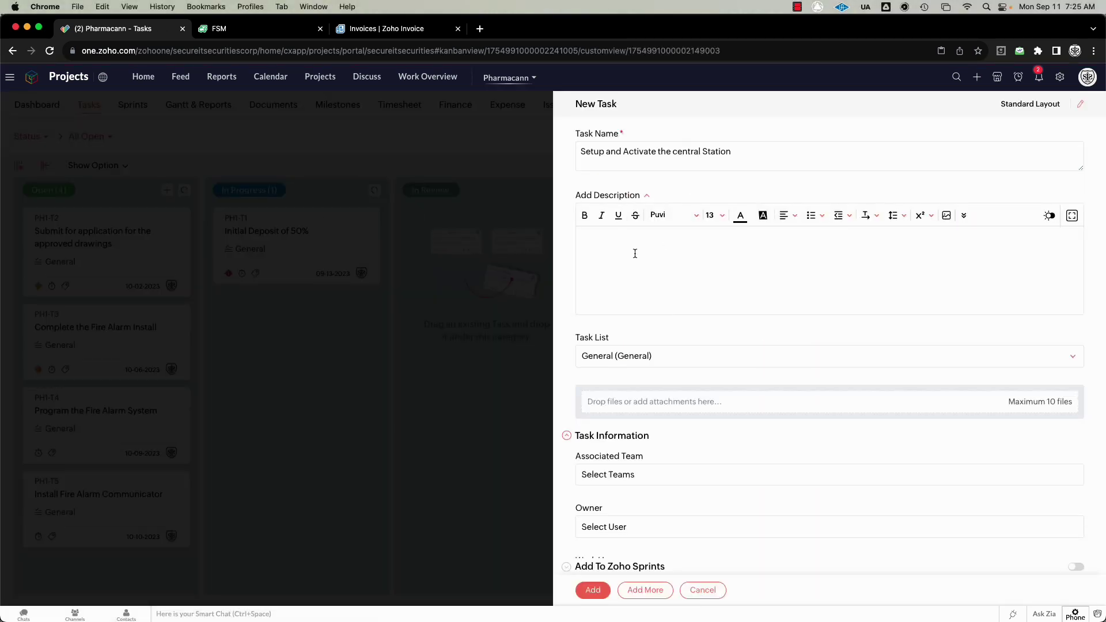
type("Submit signed paperwork to central station and active the system. Program t")
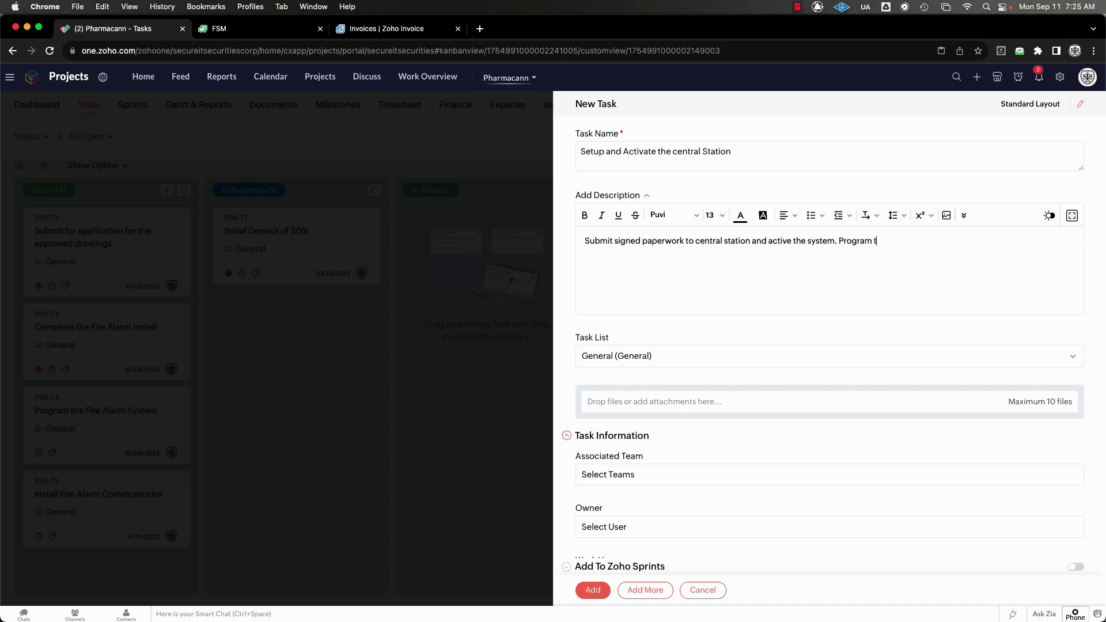
type("he communicatr to s")
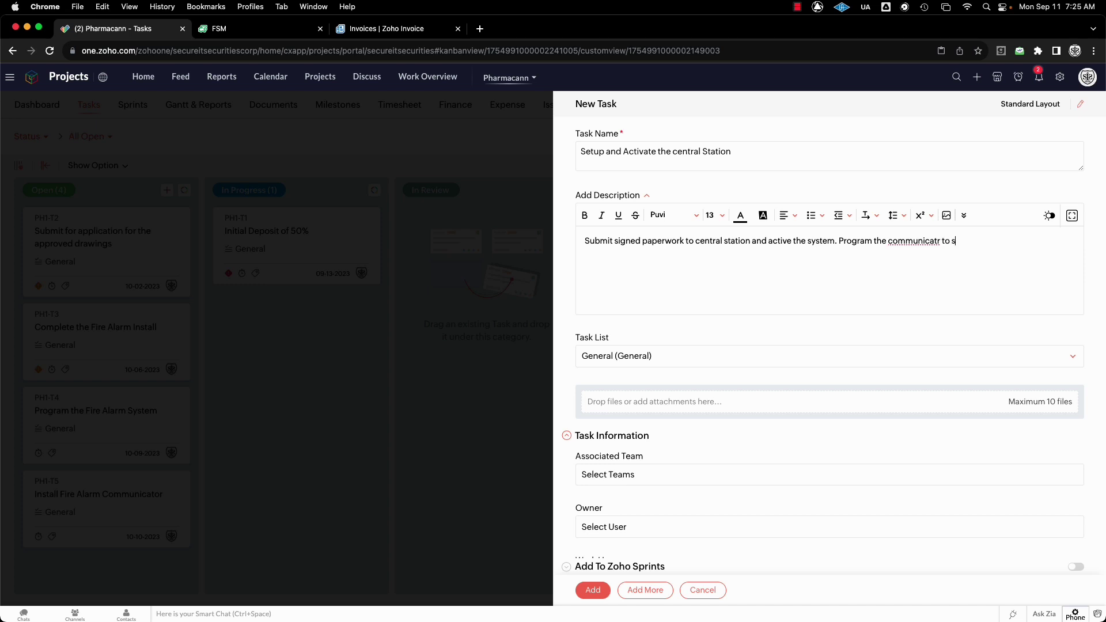
type("end signals and 100% test of the eq")
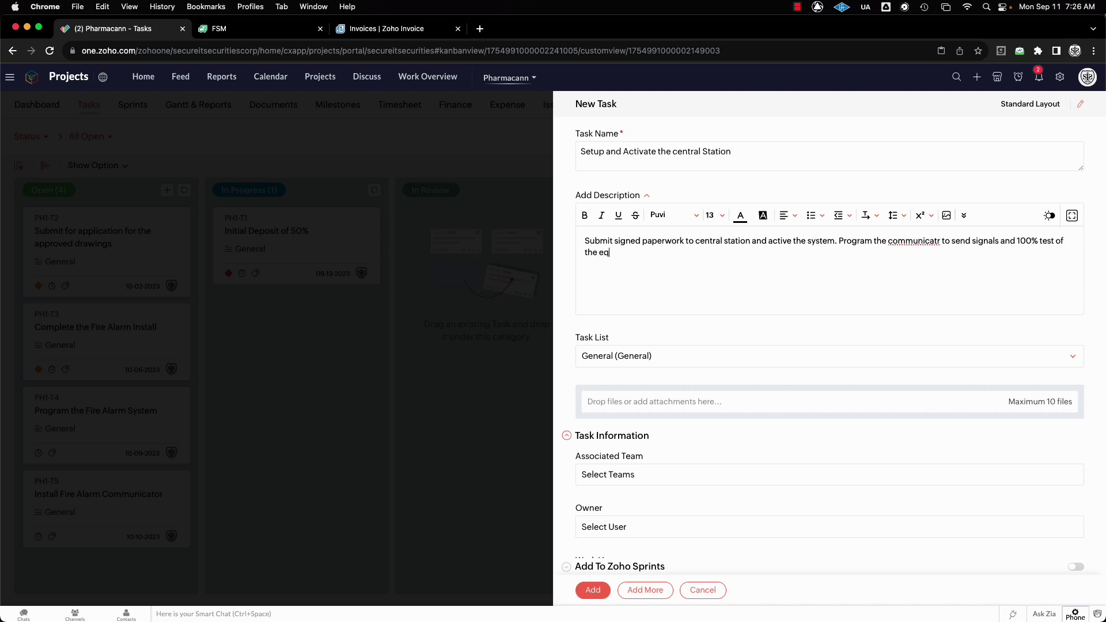
type("uipoemtn conn")
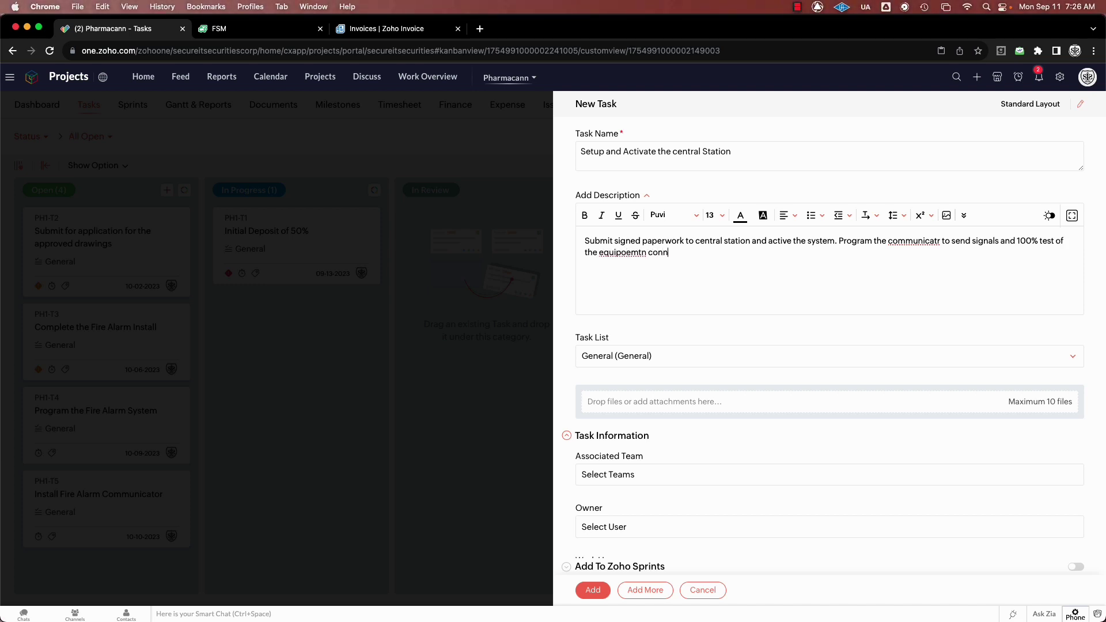
type("ected to the stystem.")
Step: Assign the task to Secure it Securities Corp with 8 work hours, both dates 10-11-2023, Medium priority and the Fire Alarm tag, and add it
scroll(673, 346, "down", 5)
left_click(672, 267)
left_click(670, 302)
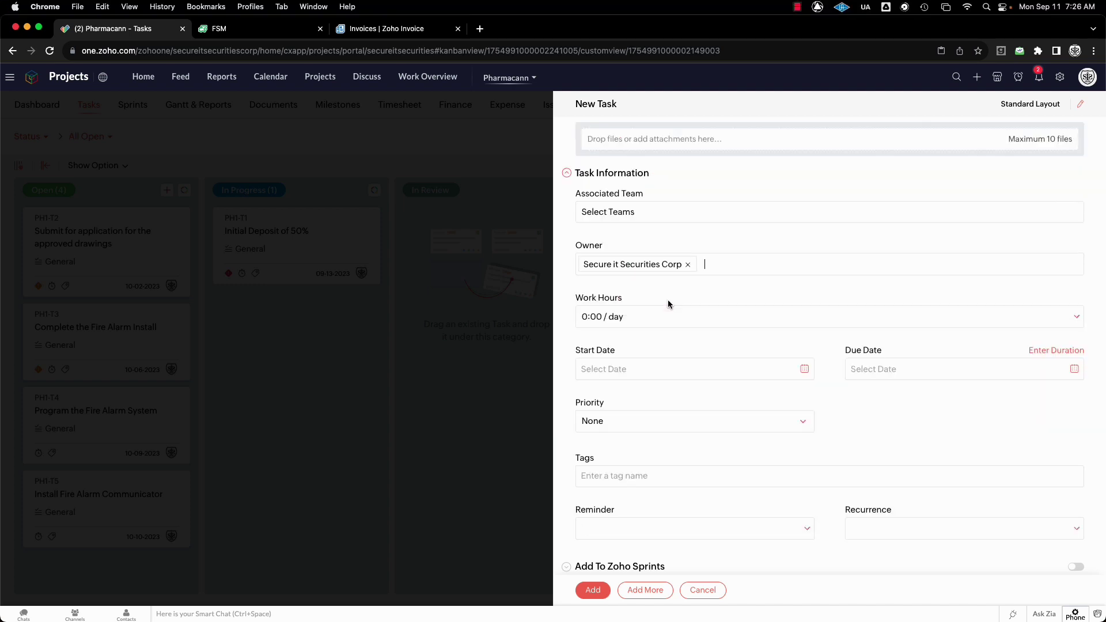
left_click(648, 314)
left_click(974, 389)
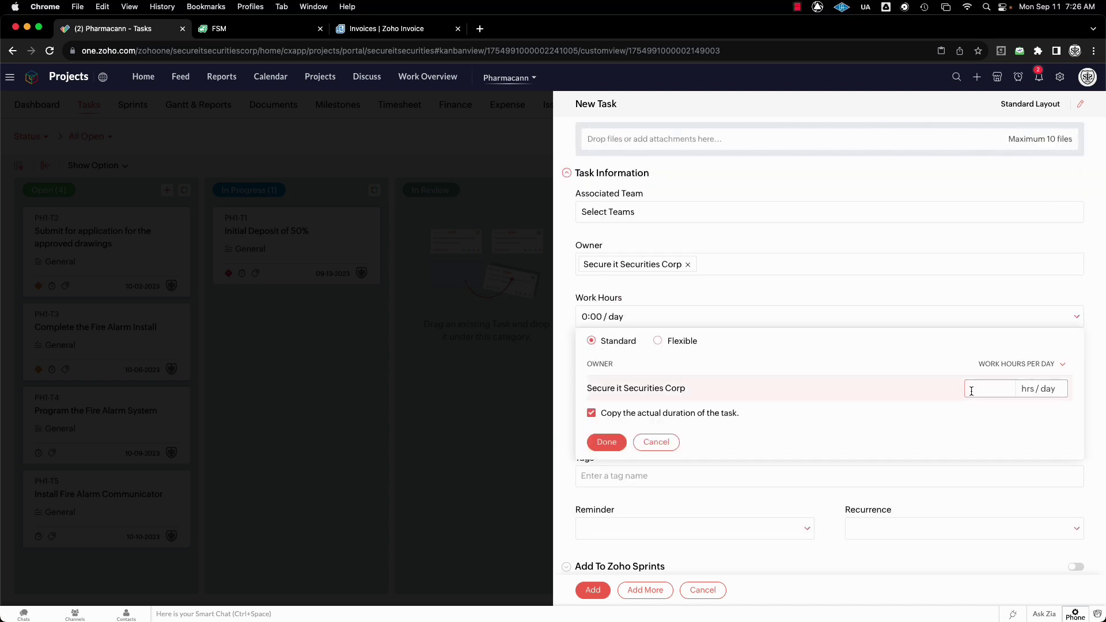
type("8")
key("Return")
left_click(804, 372)
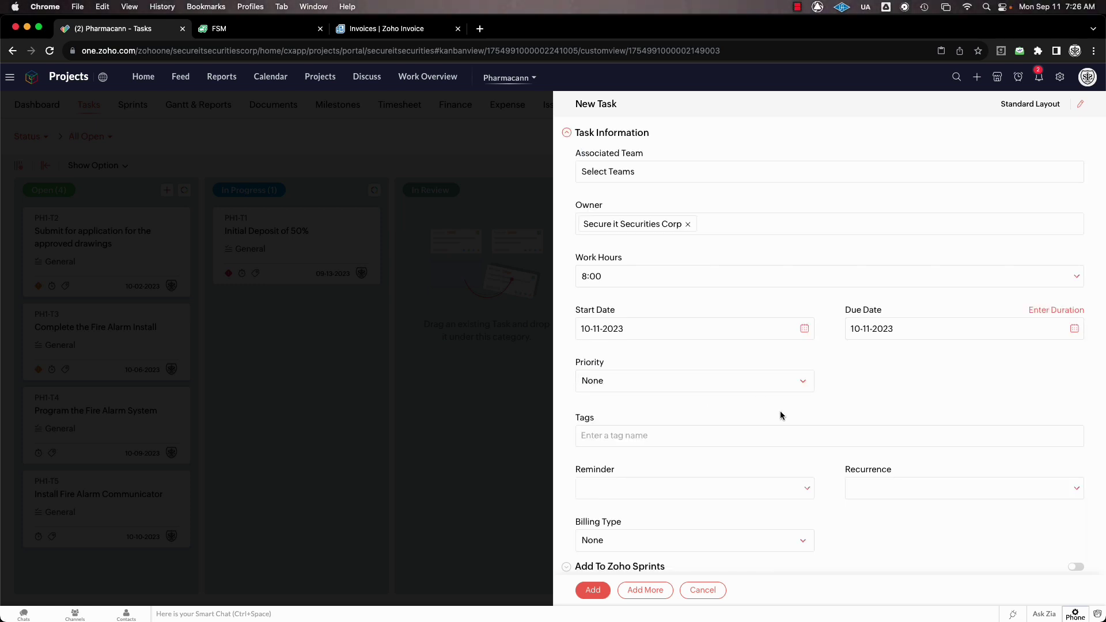
scroll(780, 414, "down", 1)
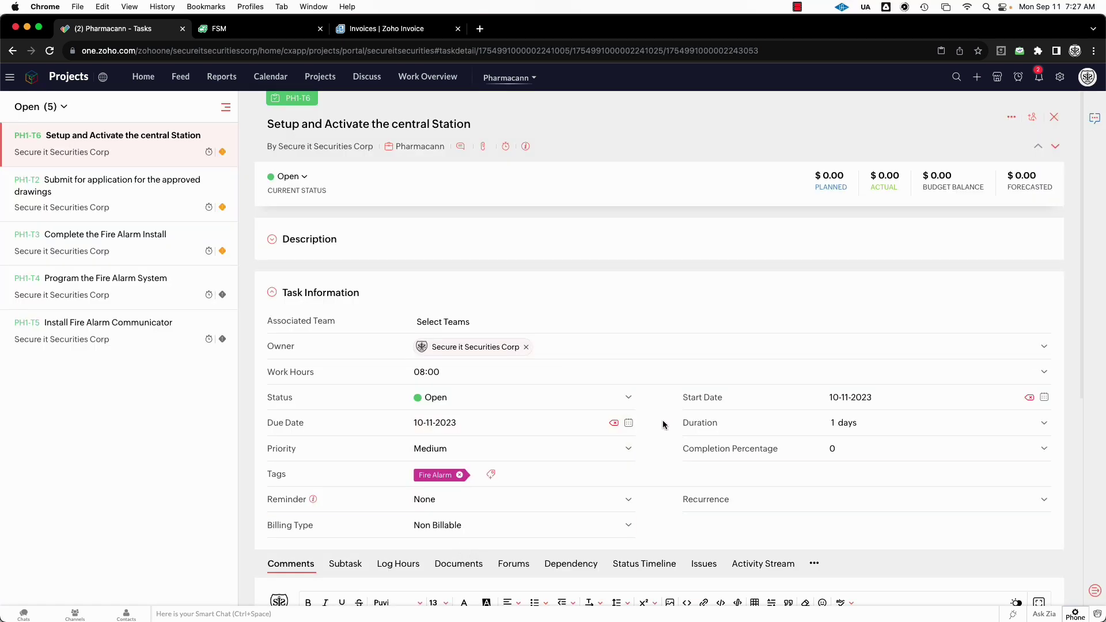
left_click(1054, 117)
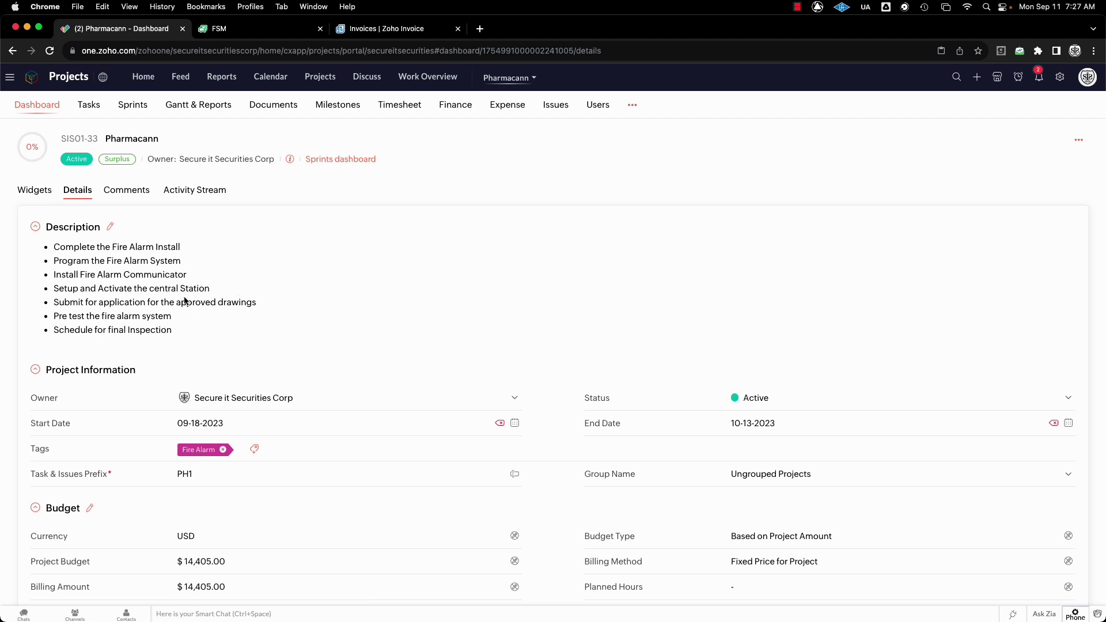
Step: Add "FDNY Final Inspection" as the last bullet of the project description and save it
left_click_drag(175, 316, 54, 316)
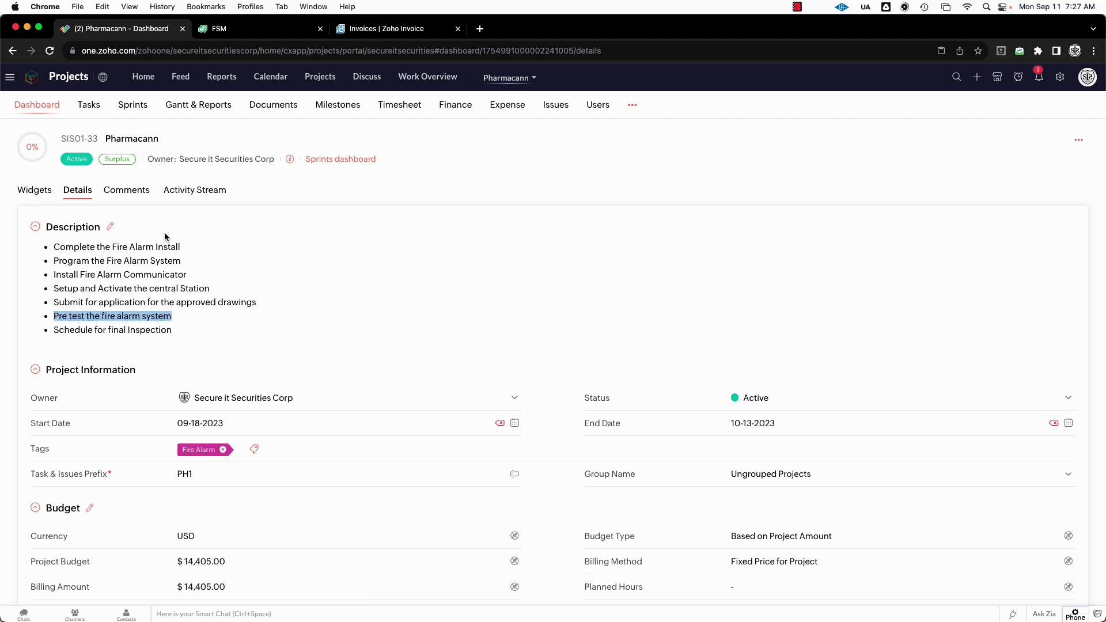
left_click(112, 229)
scroll(215, 301, "down", 2)
left_click(189, 313)
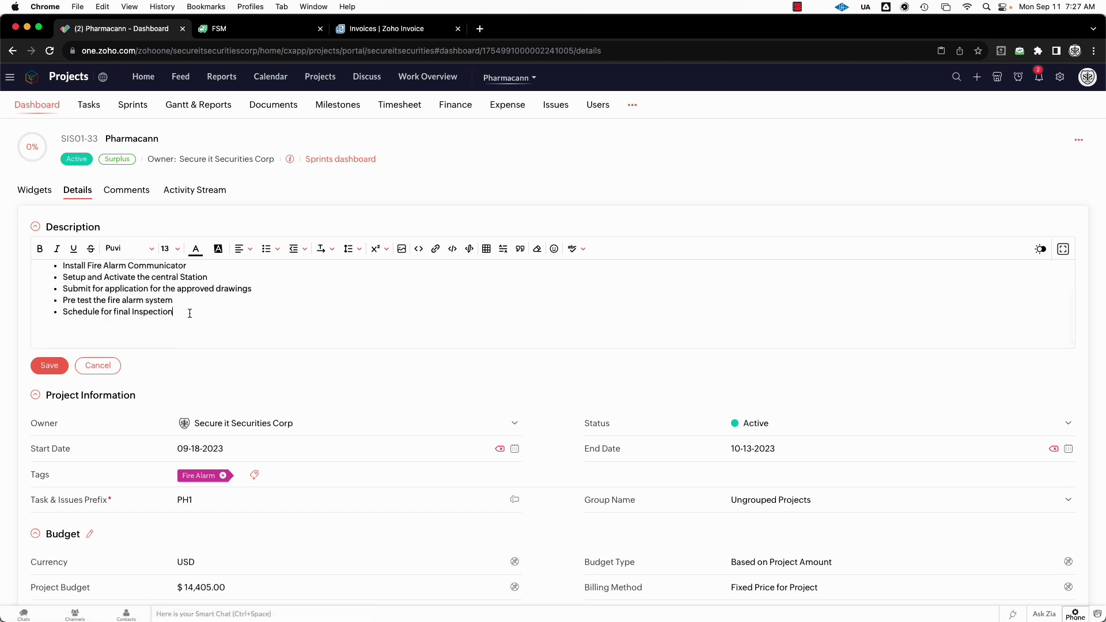
key("Return")
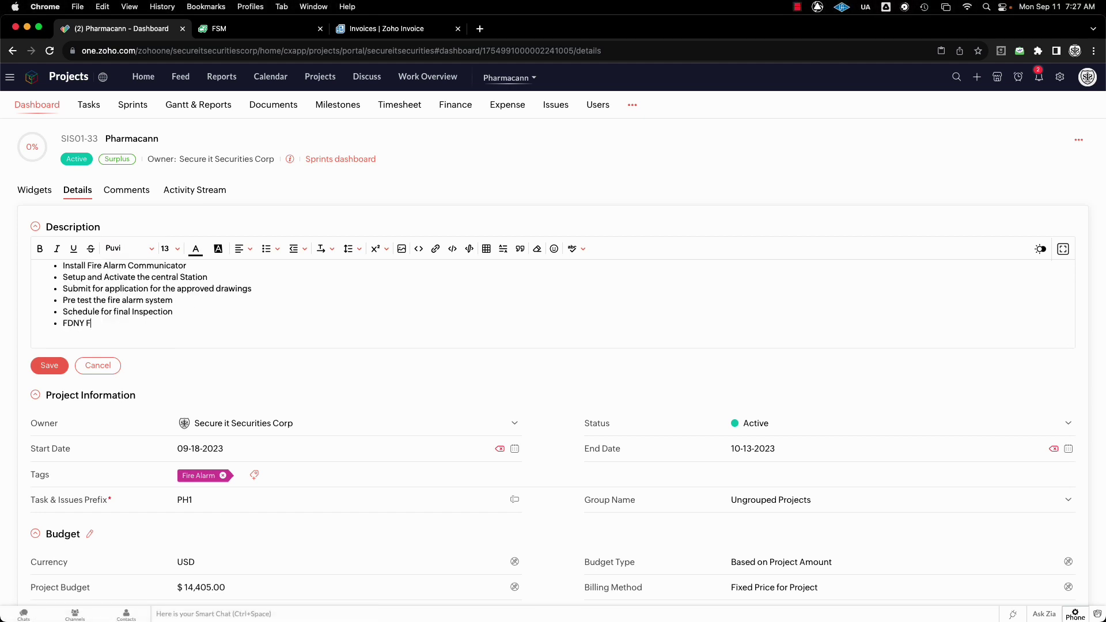
type("FDNY Final Inspection")
left_click(50, 365)
Step: Add a "Pre test the fire alarm system" task to ensure 100% readiness, owned by Secure it Securities Corp, 8 work hours, dated 10-12-2023, tagged Fire Alarm
left_click_drag(171, 316, 60, 314)
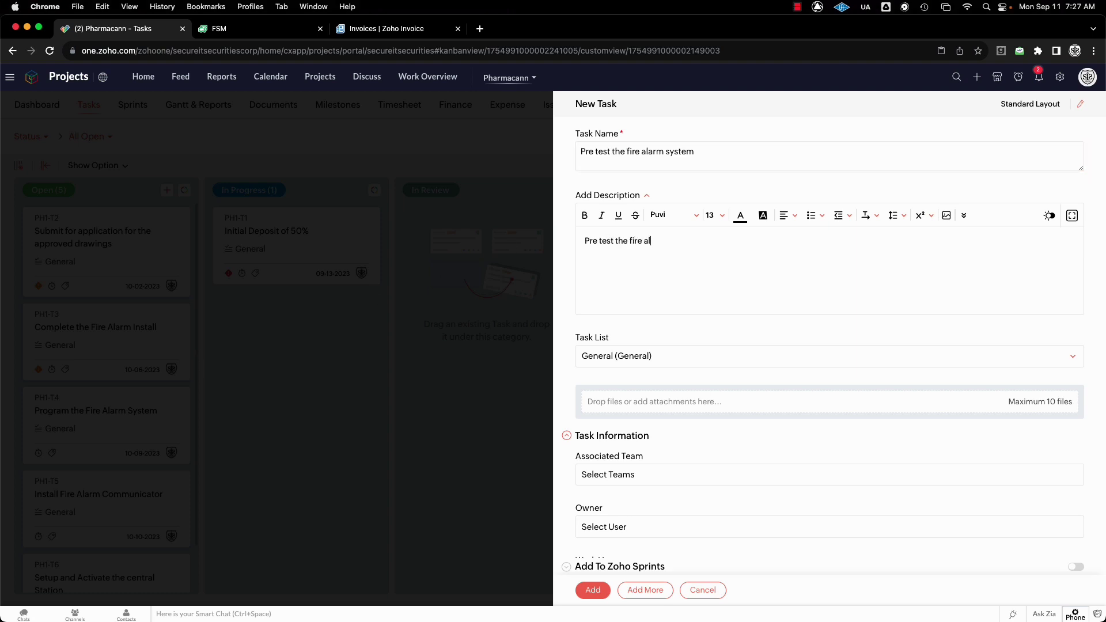
type("rm system to ensure 100% ready")
scroll(651, 374, "down", 5)
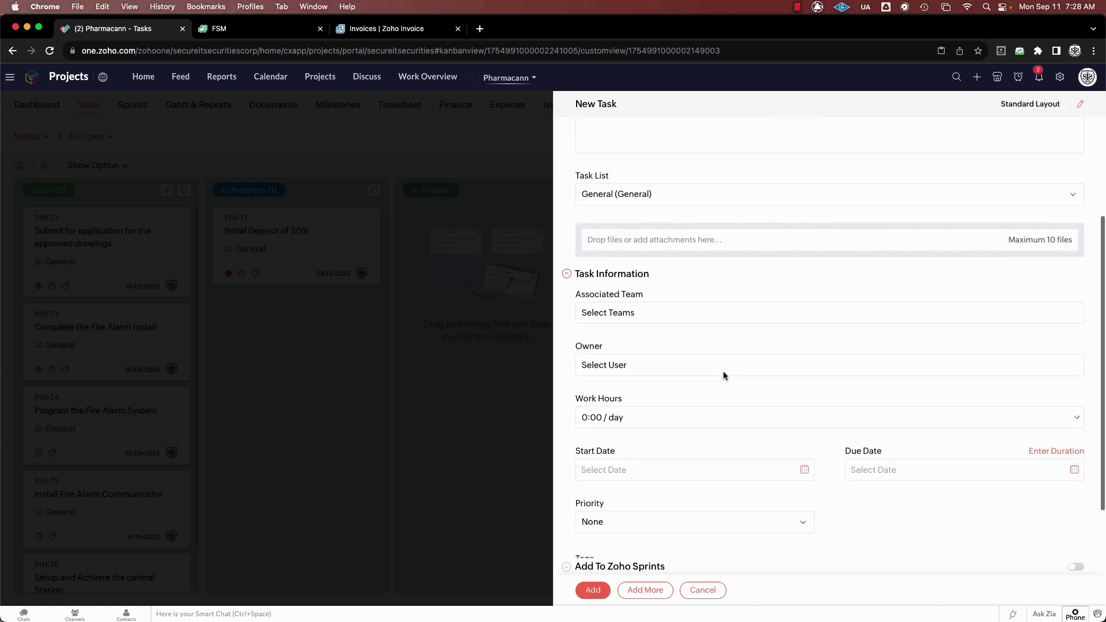
left_click(740, 471)
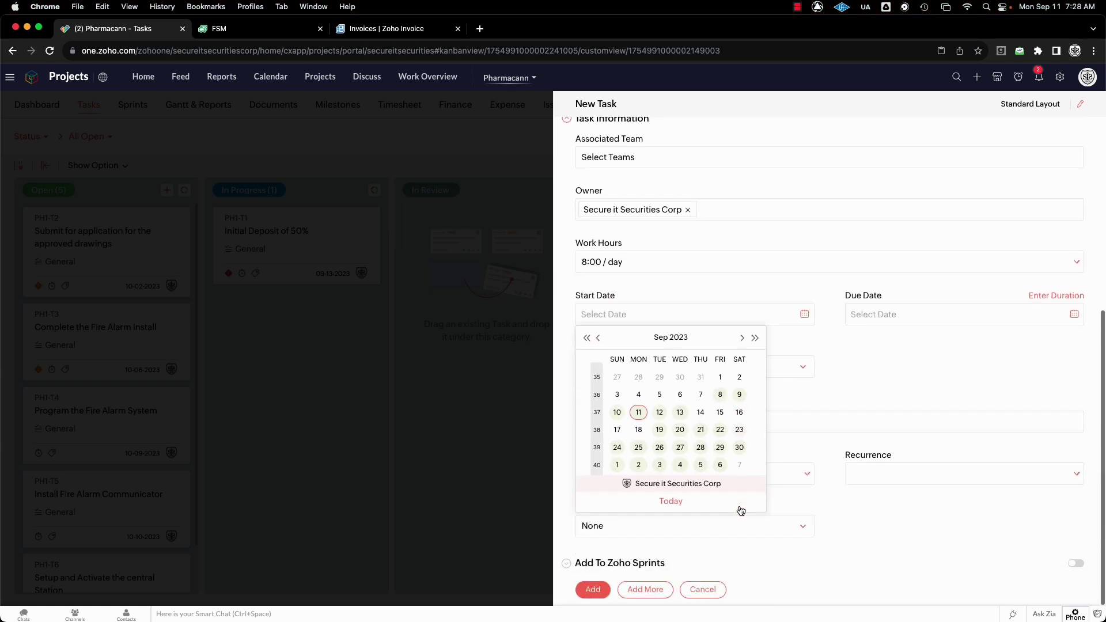
left_click(742, 339)
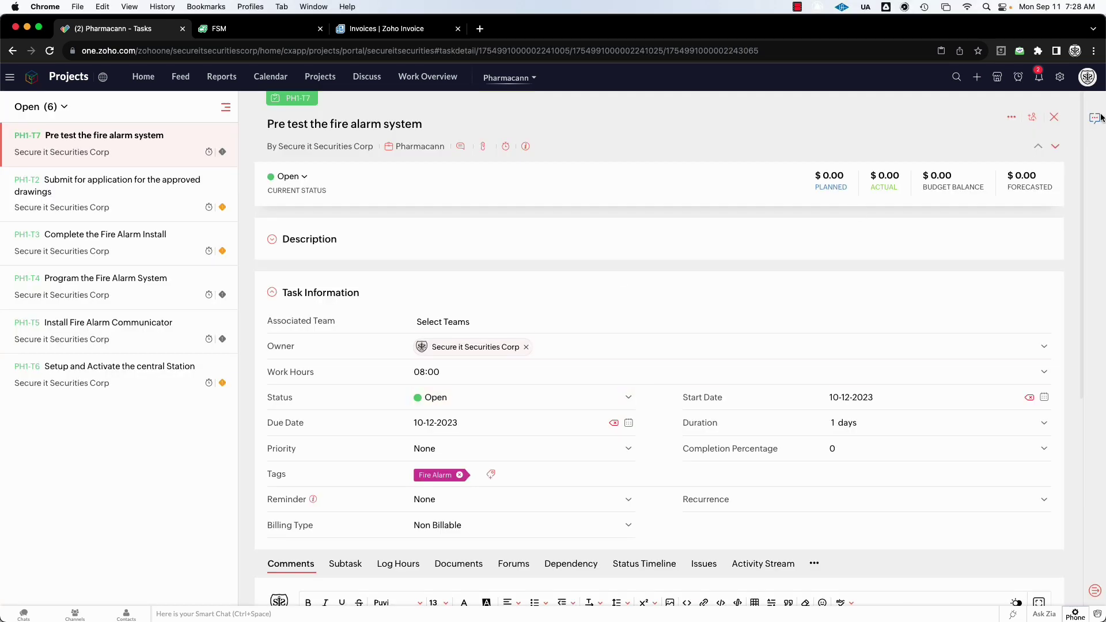
left_click(1055, 118)
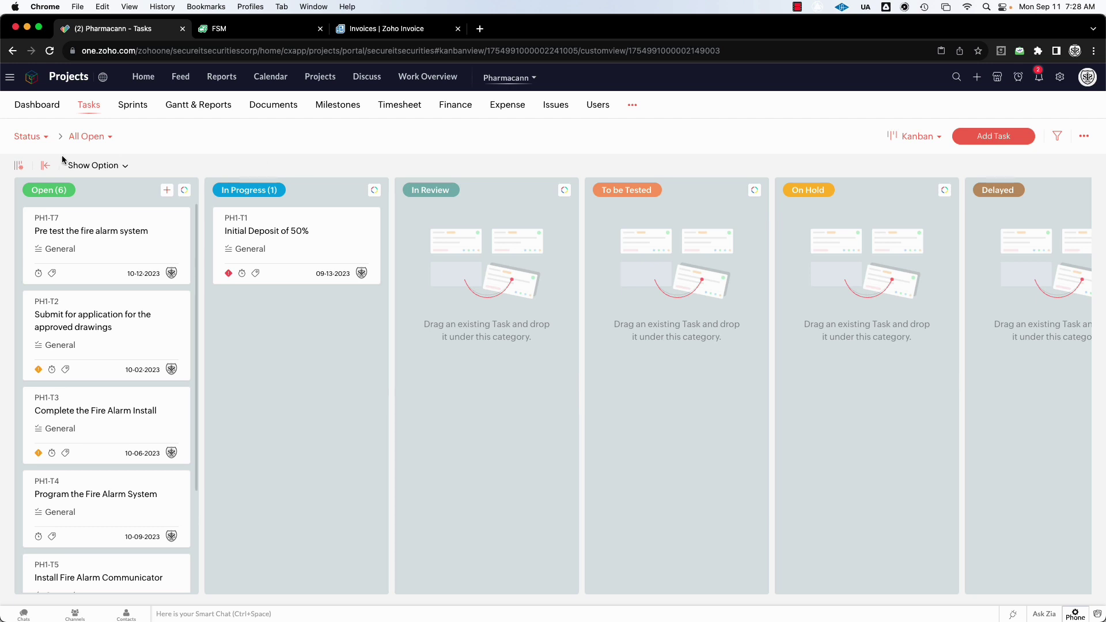
Step: Start a "Schedule for final Inspection" task named from the project description, described as submitting paperwork to the expeditor to request the final fire alarm inspection
left_click(37, 105)
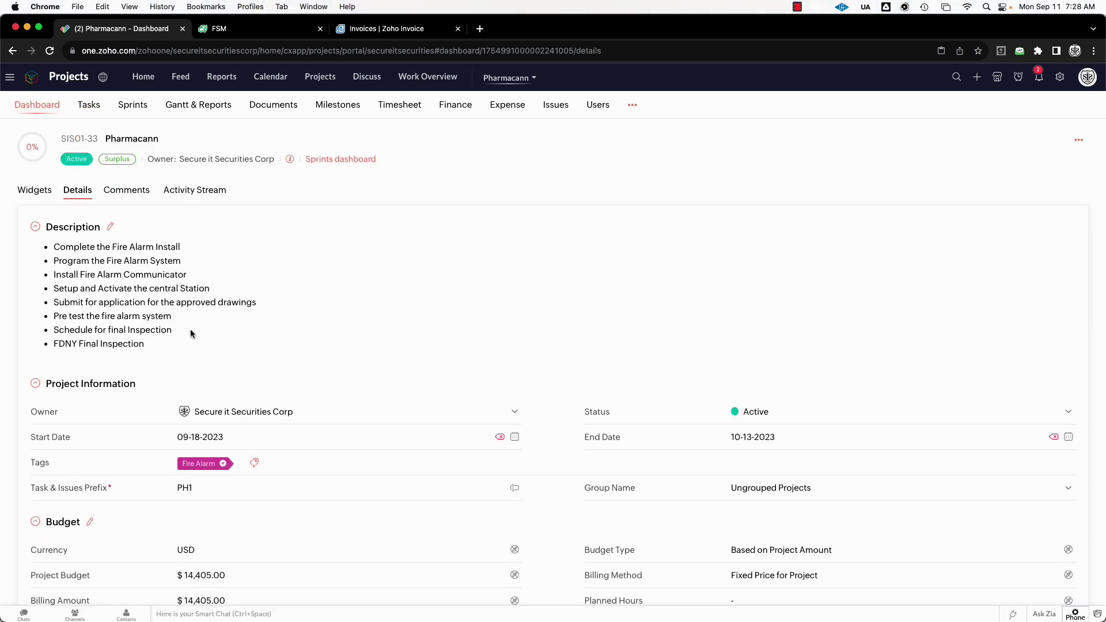
left_click_drag(180, 332, 60, 334)
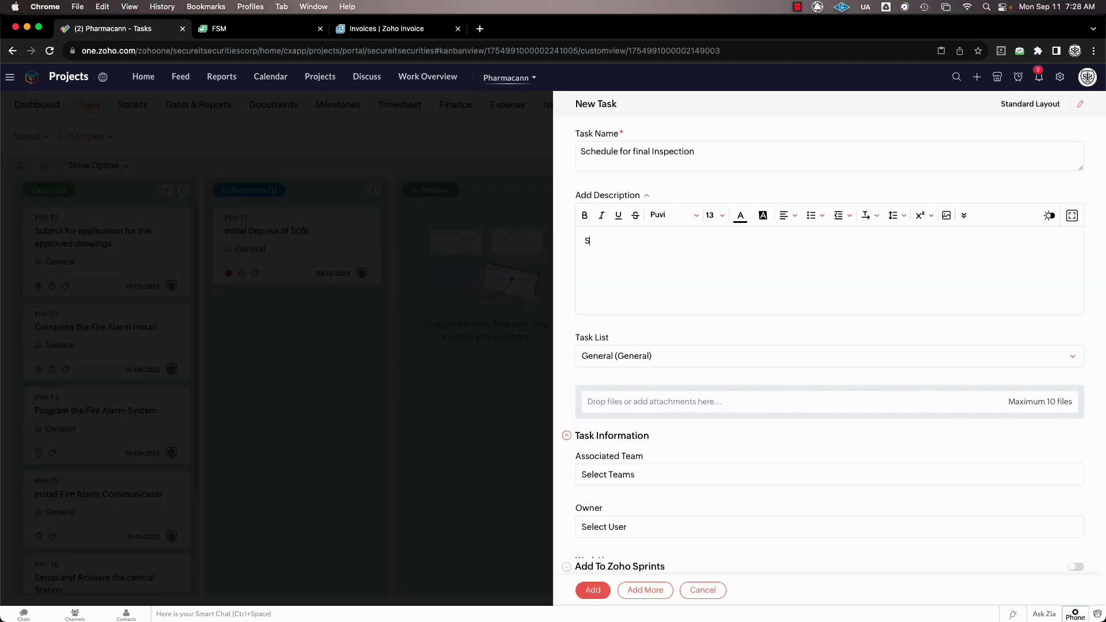
type("ubmit paper")
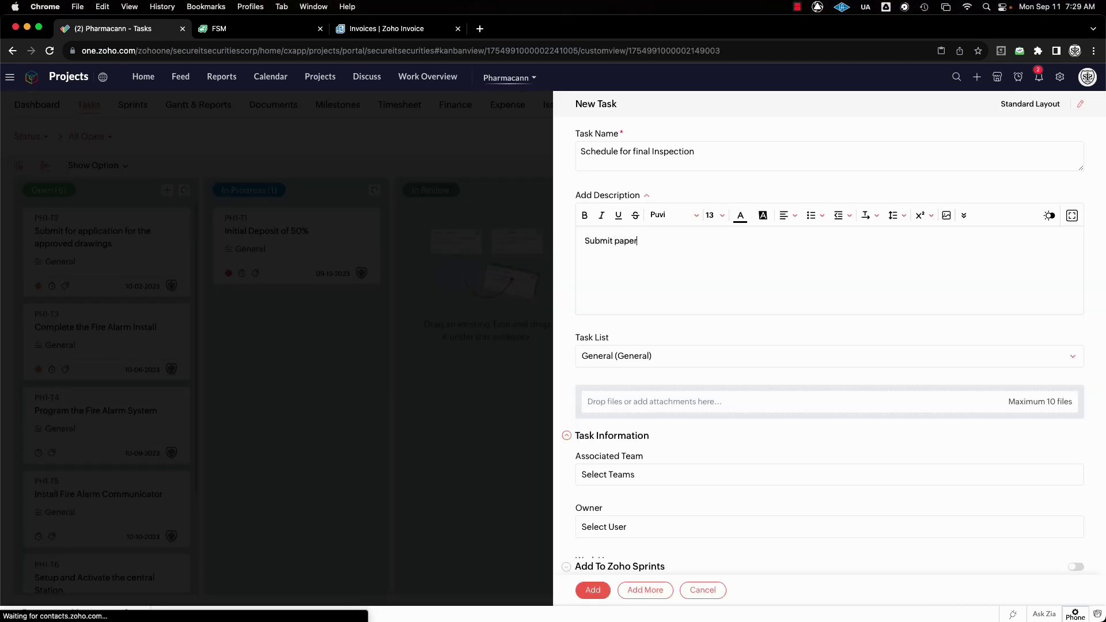
type("work to expe")
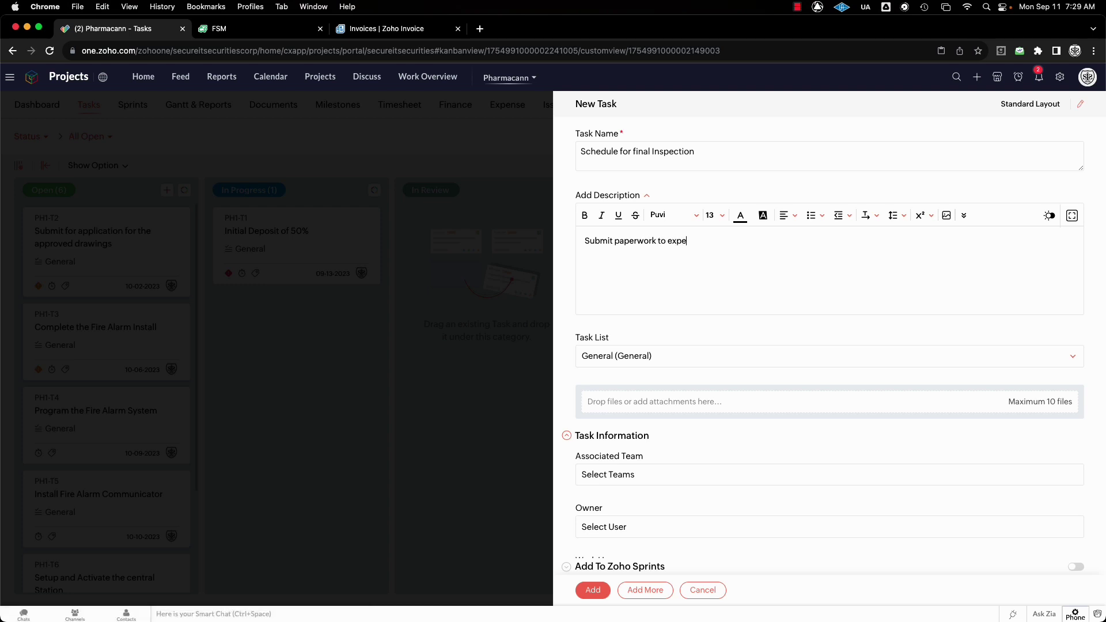
type("ditor to request for final")
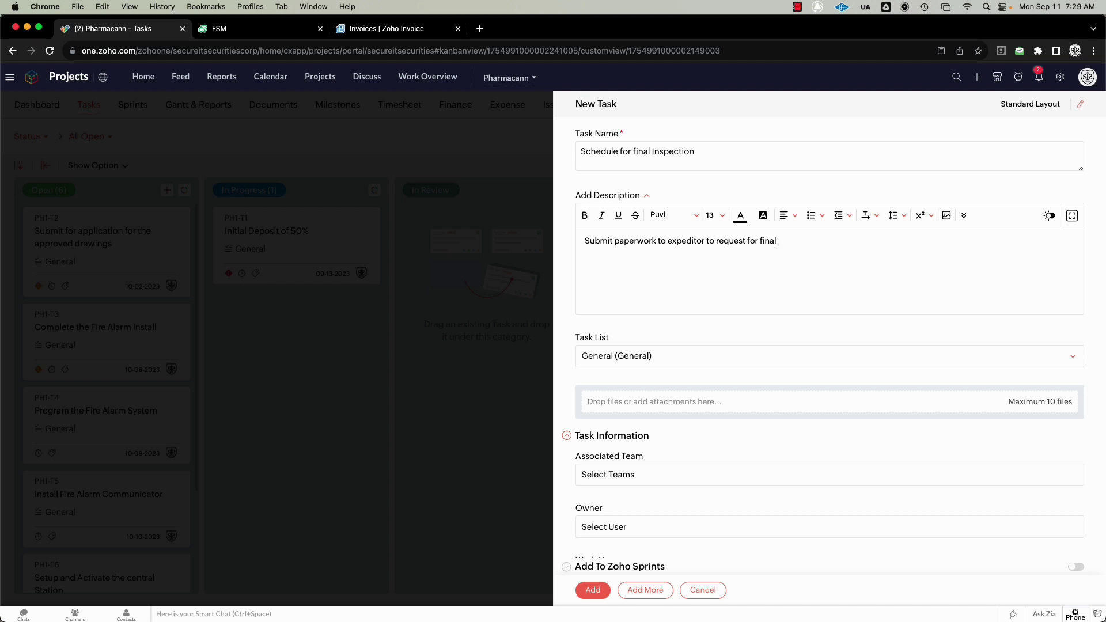
type(" fire ala")
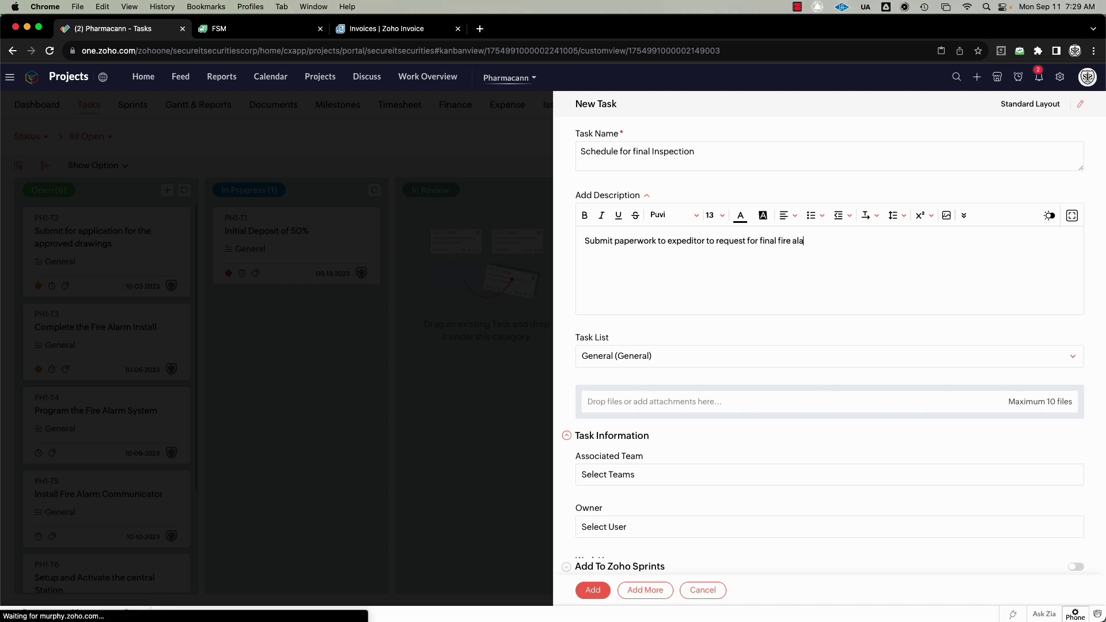
type("rm i")
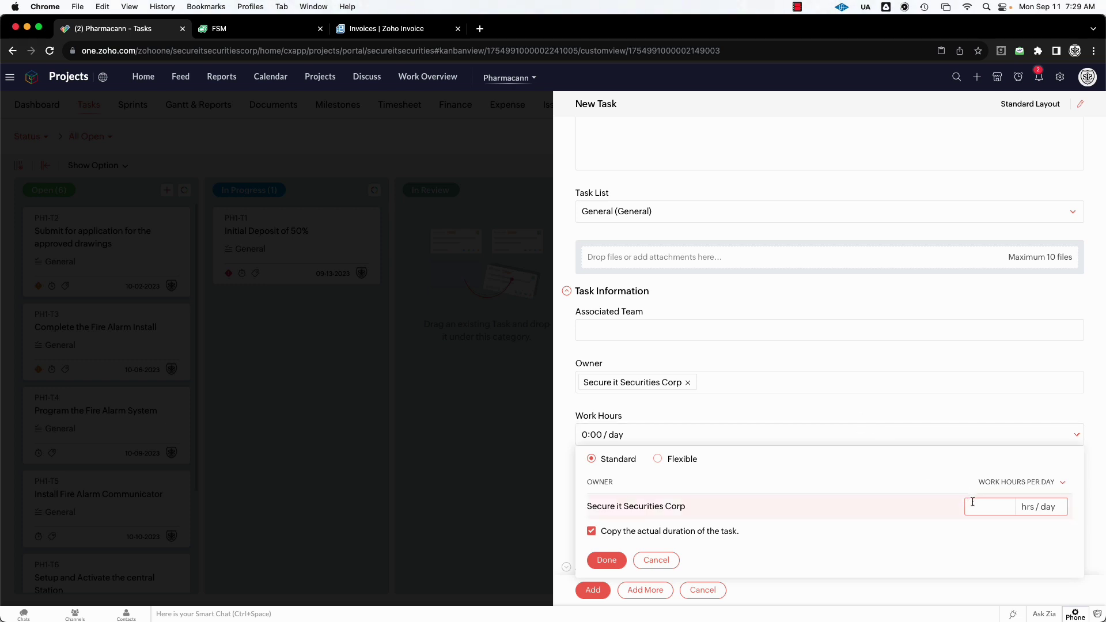
Step: Assign the task to Secure it Securities Corp with 8 work hours per day, 10-16-2023 to 10-23-2023, Medium priority and the Fire Alarm tag, and add it
left_click(905, 394)
scroll(859, 450, "down", 2)
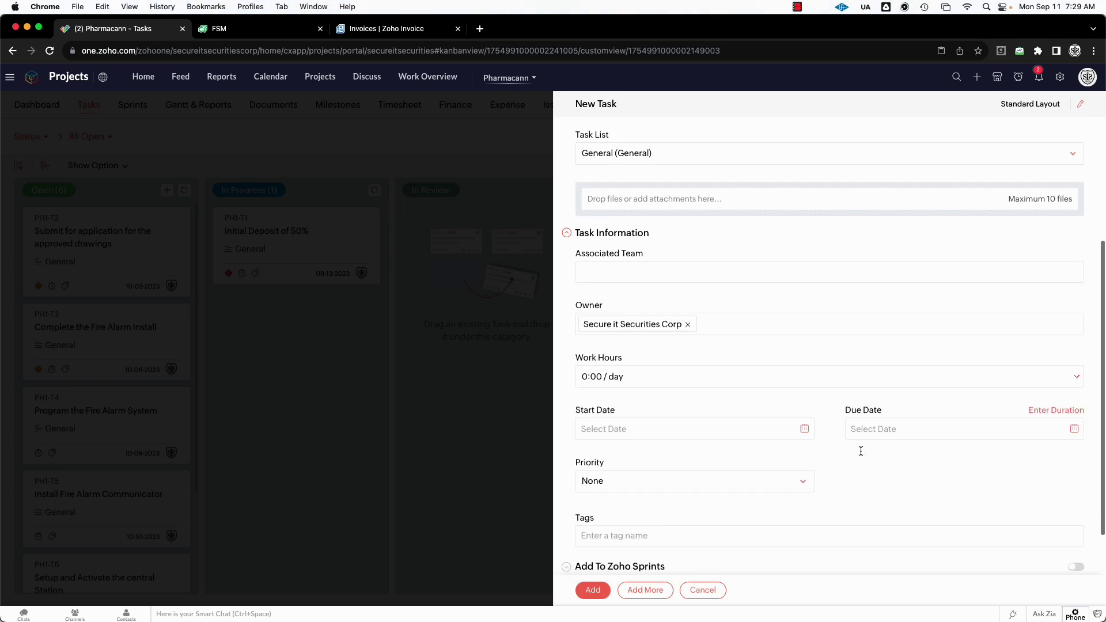
left_click(744, 427)
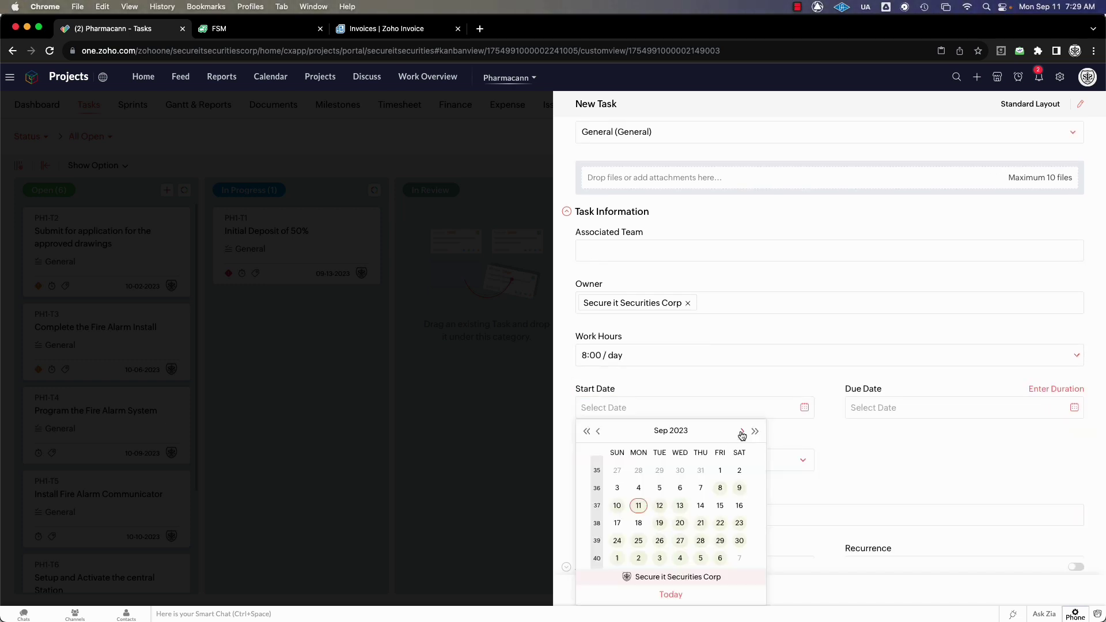
left_click(742, 431)
scroll(718, 463, "down", 3)
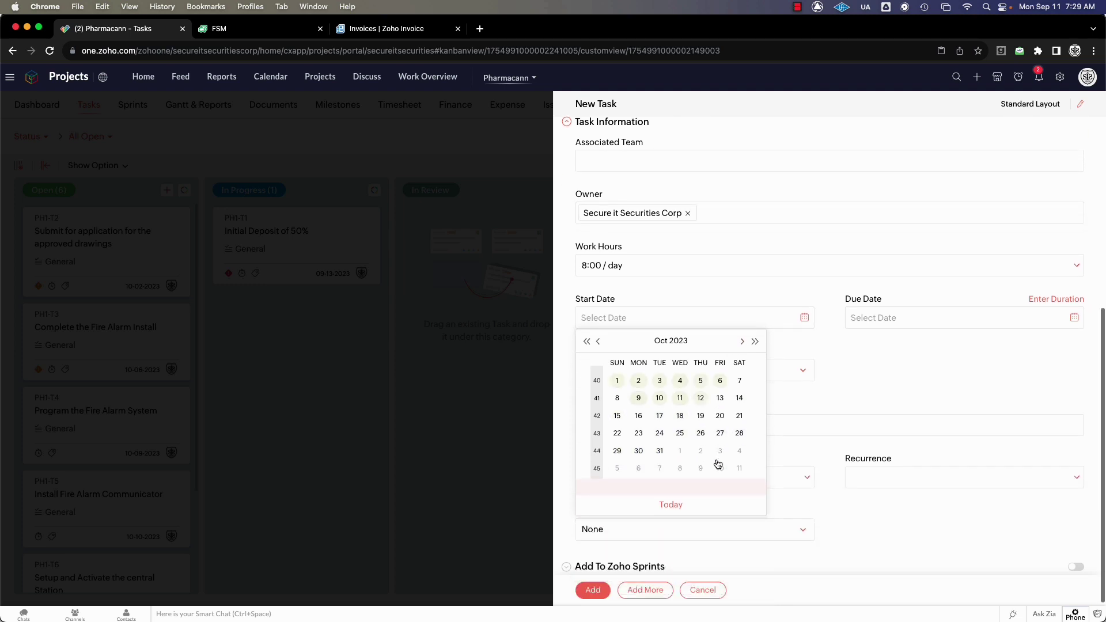
left_click(639, 417)
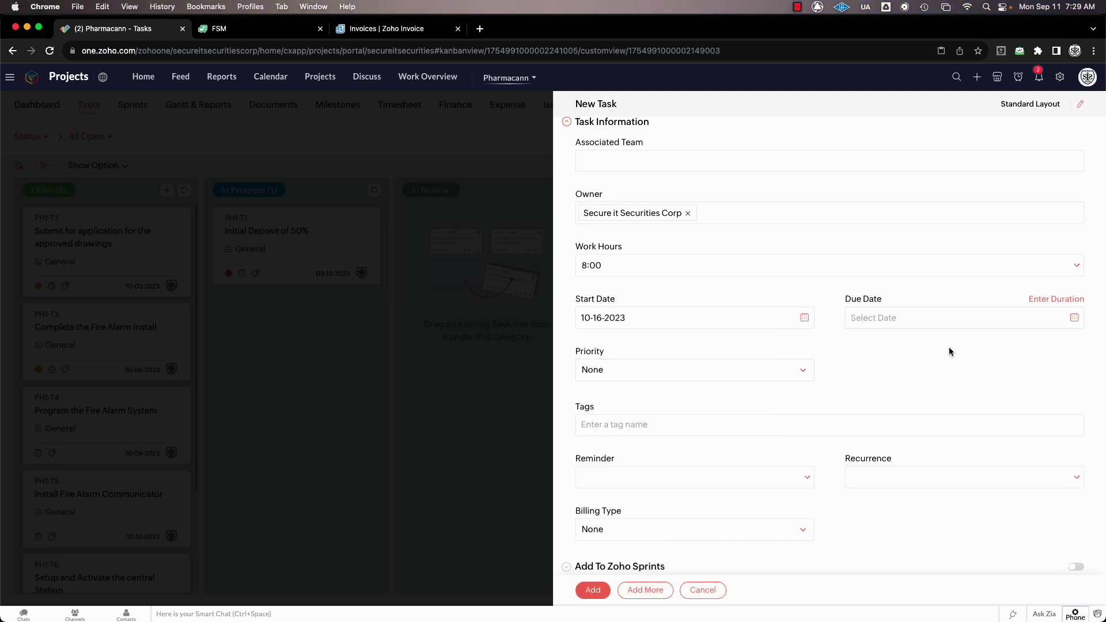
left_click(945, 318)
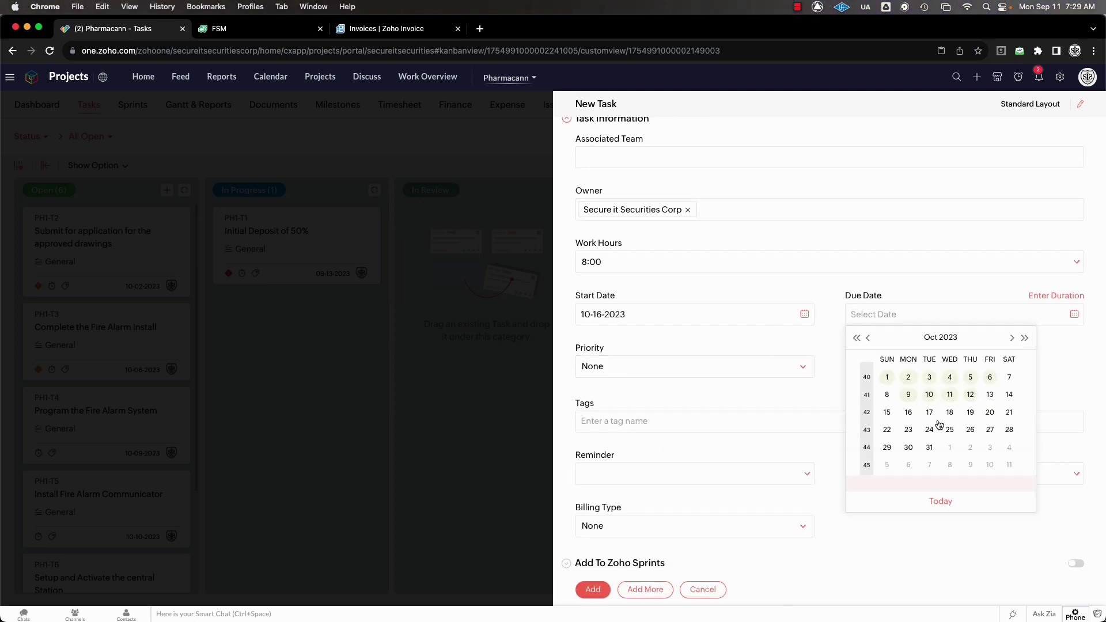
left_click(909, 433)
left_click(803, 370)
left_click(601, 447)
left_click(619, 422)
type("Fir")
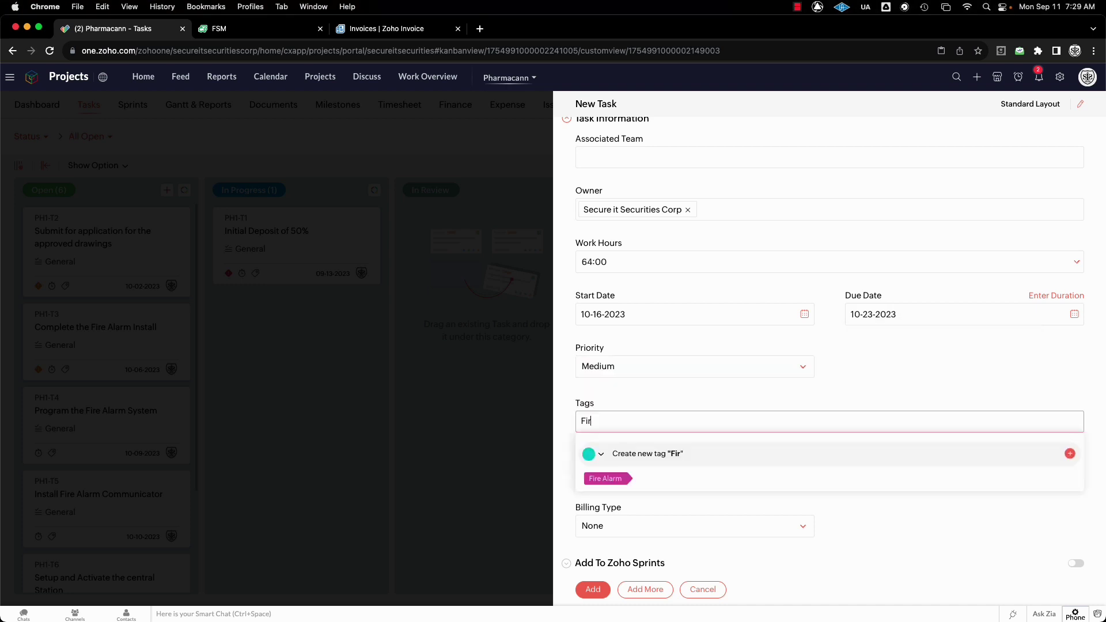
type("e")
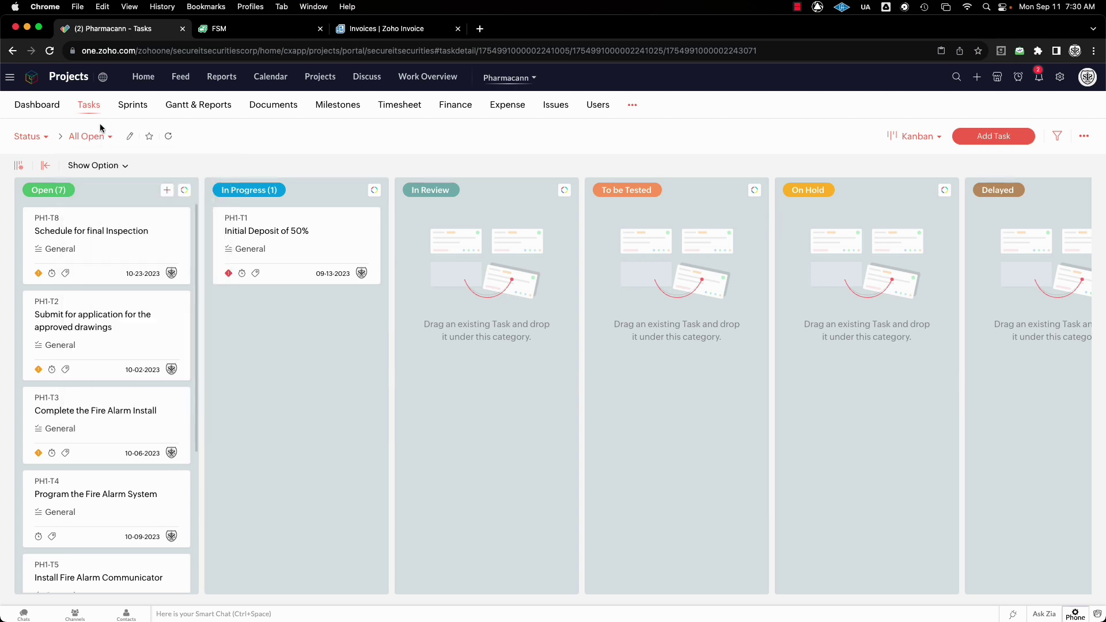
Step: Add an "FDNY Final Inspection" task for Secure it Securities Corp: 8 work hours, both dates 11-06-2023, Medium priority, Fire Alarm tag, Non Billable
left_click(44, 108)
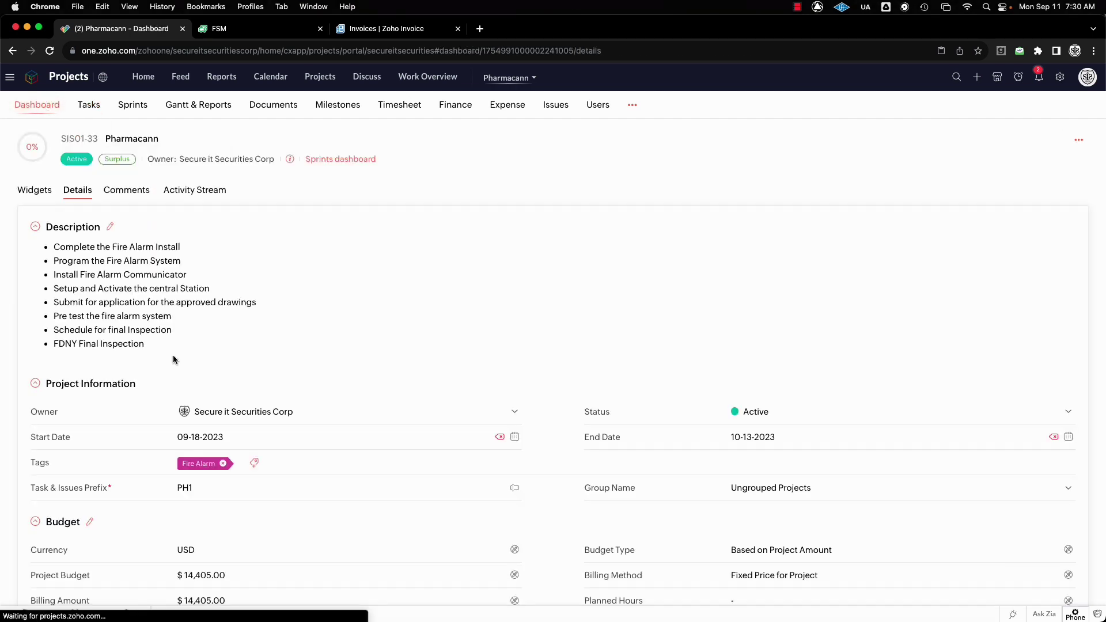
left_click_drag(165, 348, 63, 344)
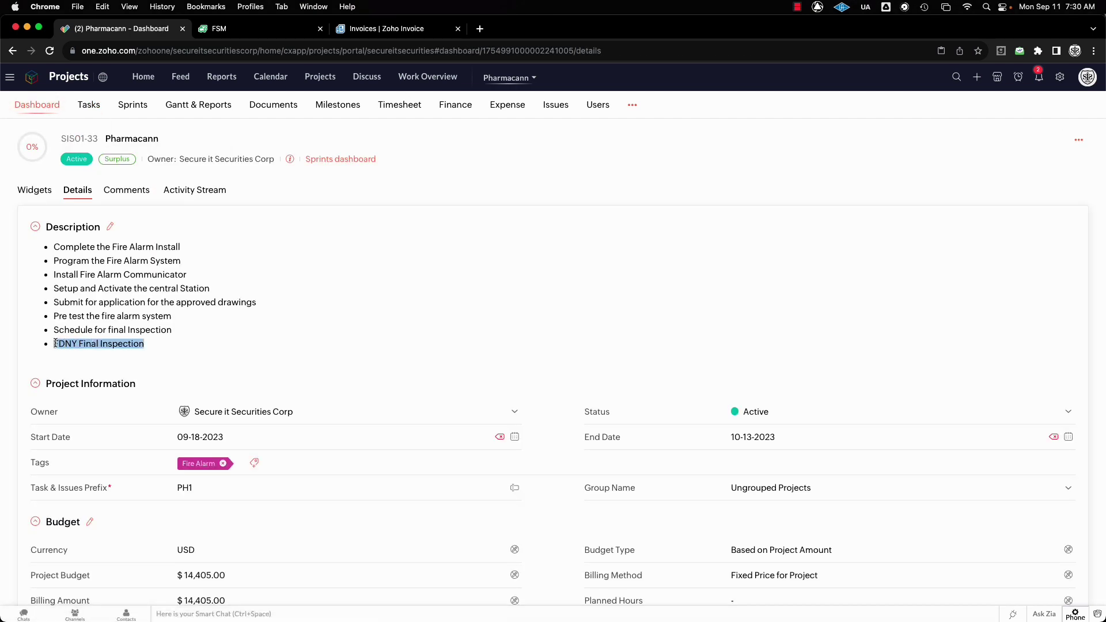
left_click(89, 105)
left_click(166, 190)
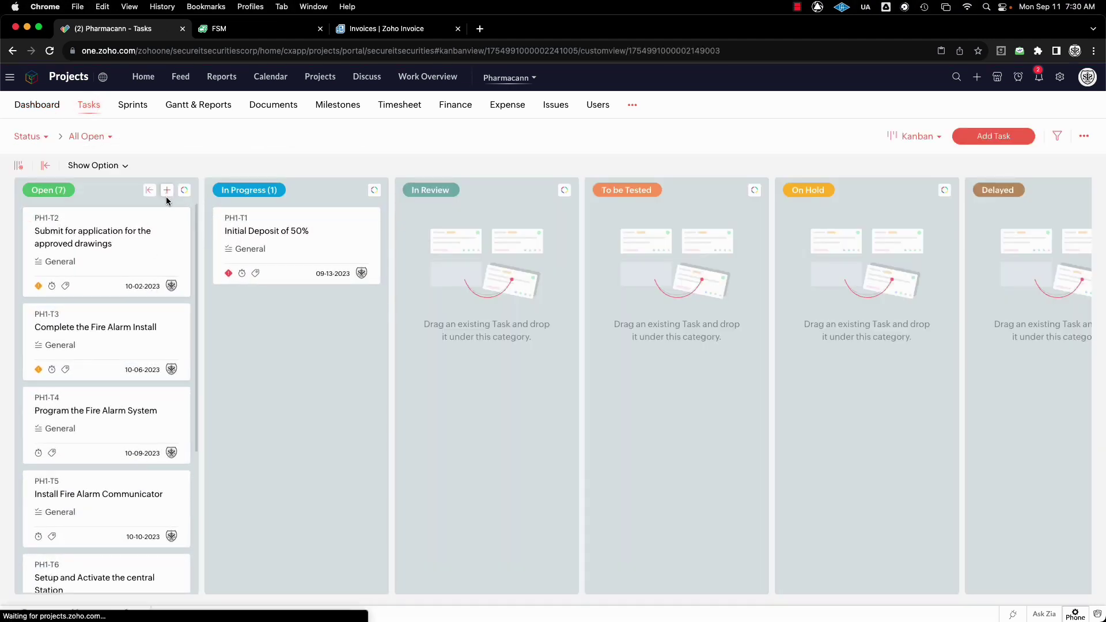
left_click(743, 350)
left_click(743, 349)
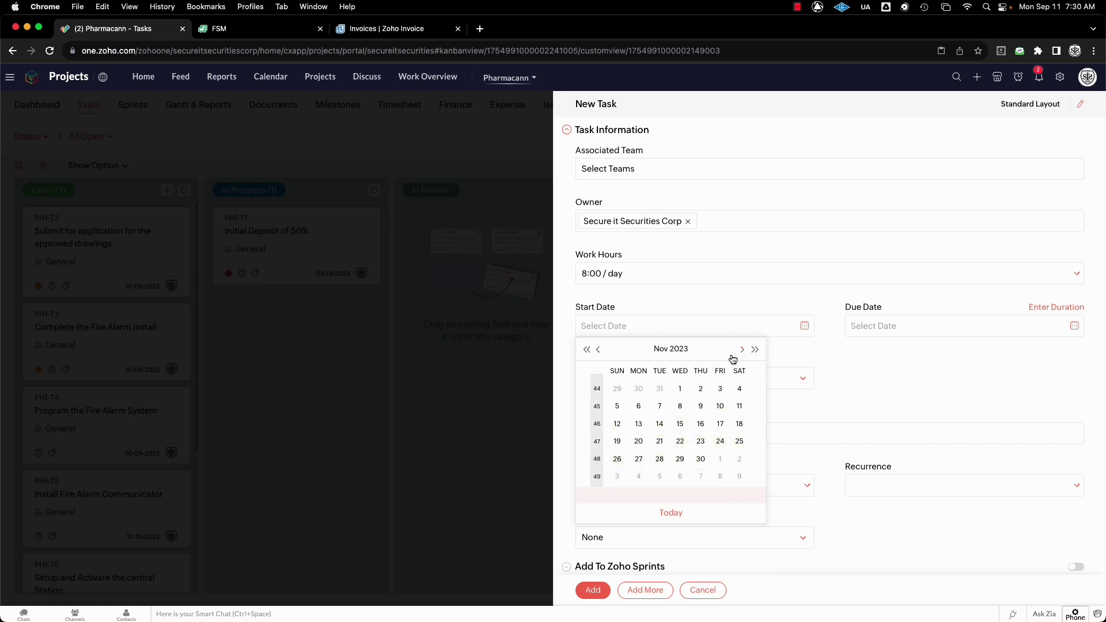
left_click(638, 411)
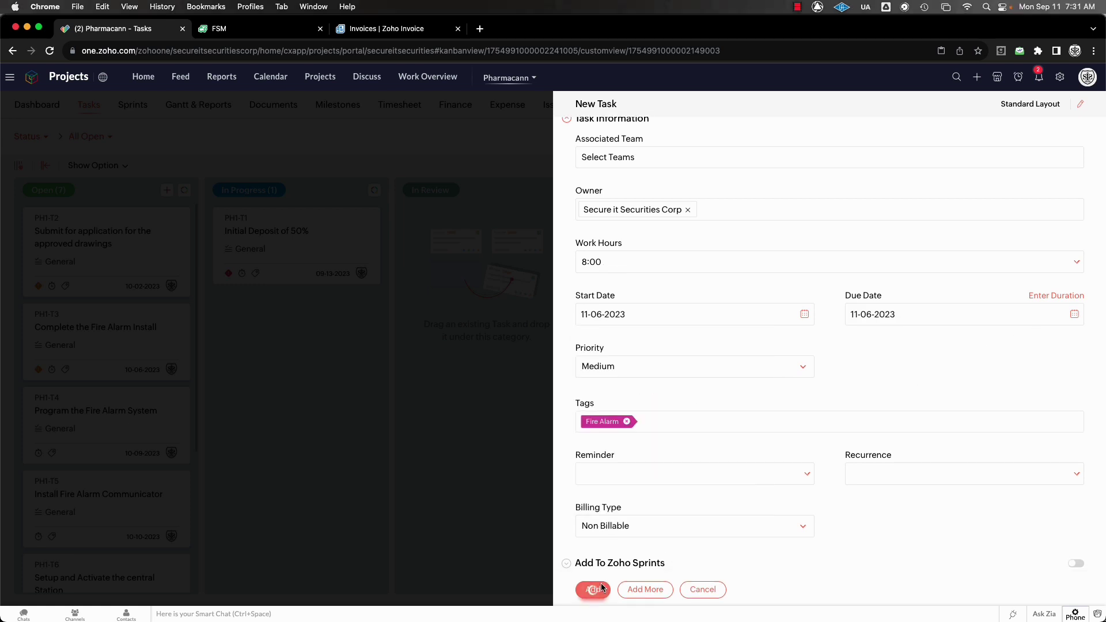
left_click(593, 590)
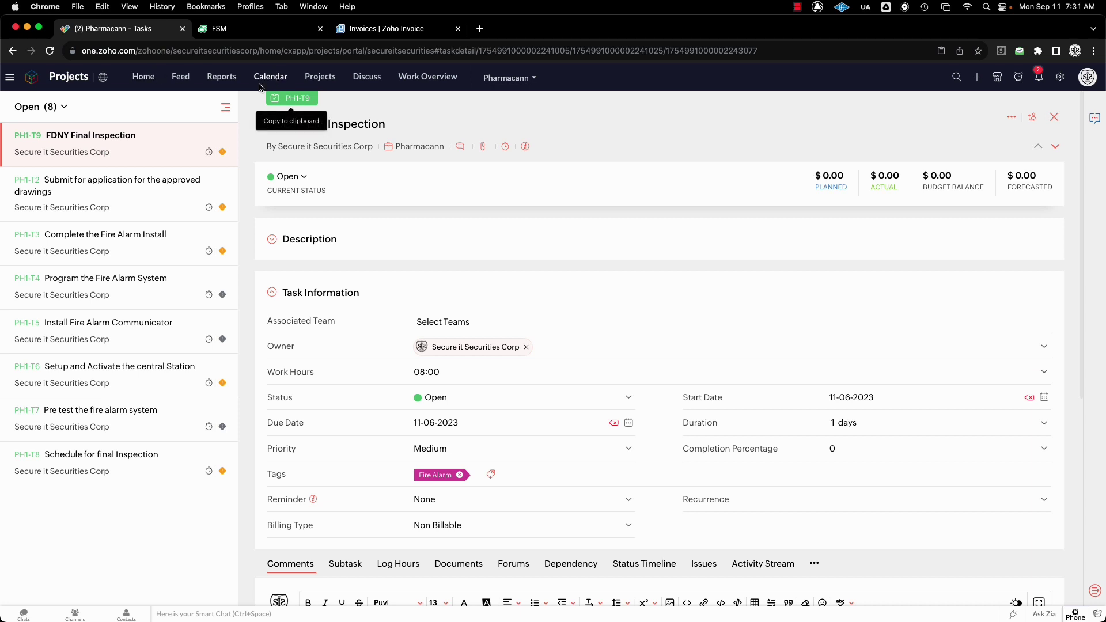
Step: Close the task details and examine the project's Gantt chart from the initial deposit through the FDNY final inspection
left_click(1061, 119)
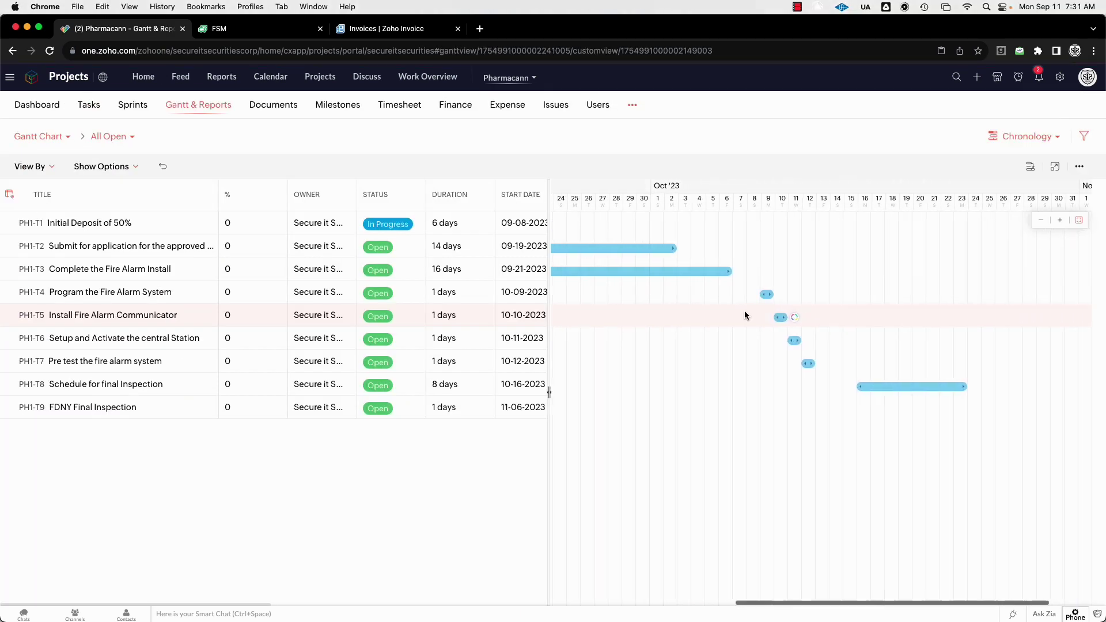
scroll(745, 312, "right", 2)
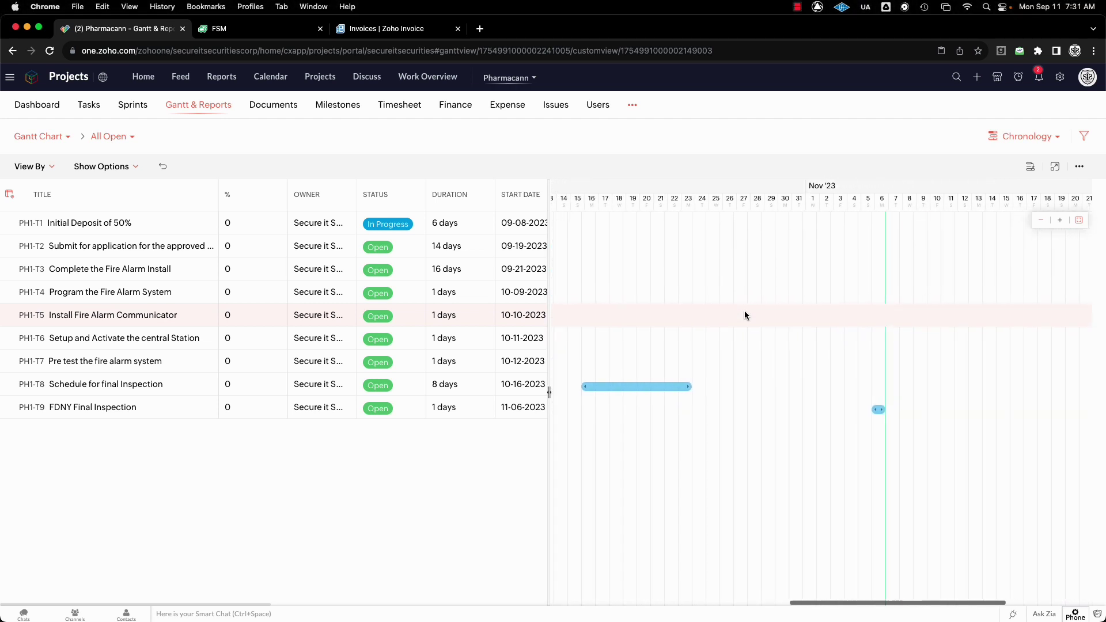
scroll(745, 313, "left", 2)
scroll(744, 310, "left", 10)
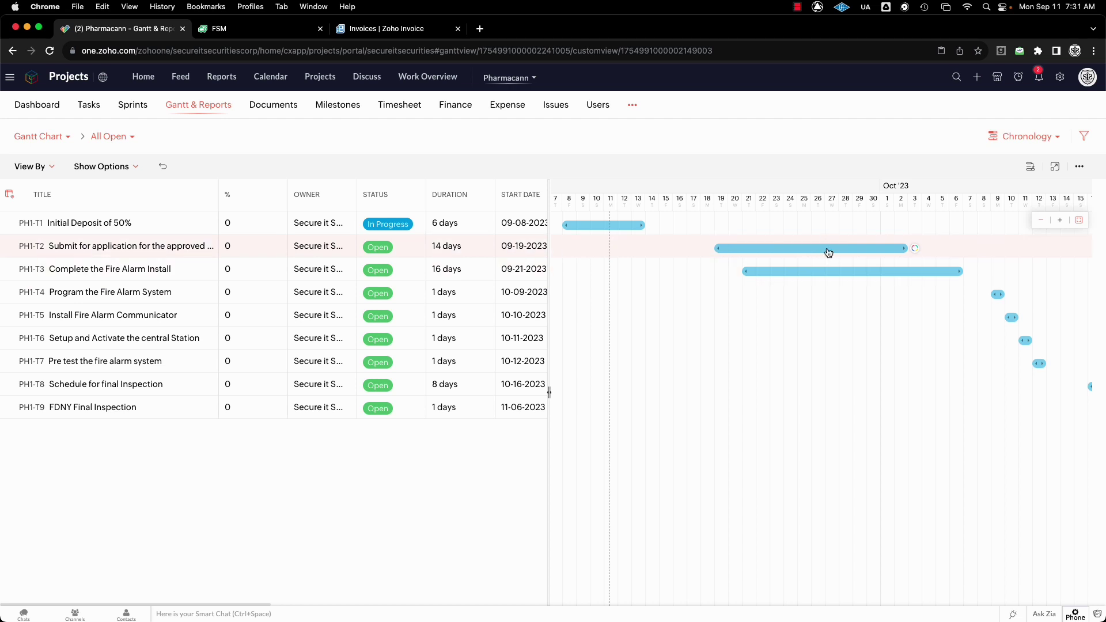
scroll(818, 319, "right", 3)
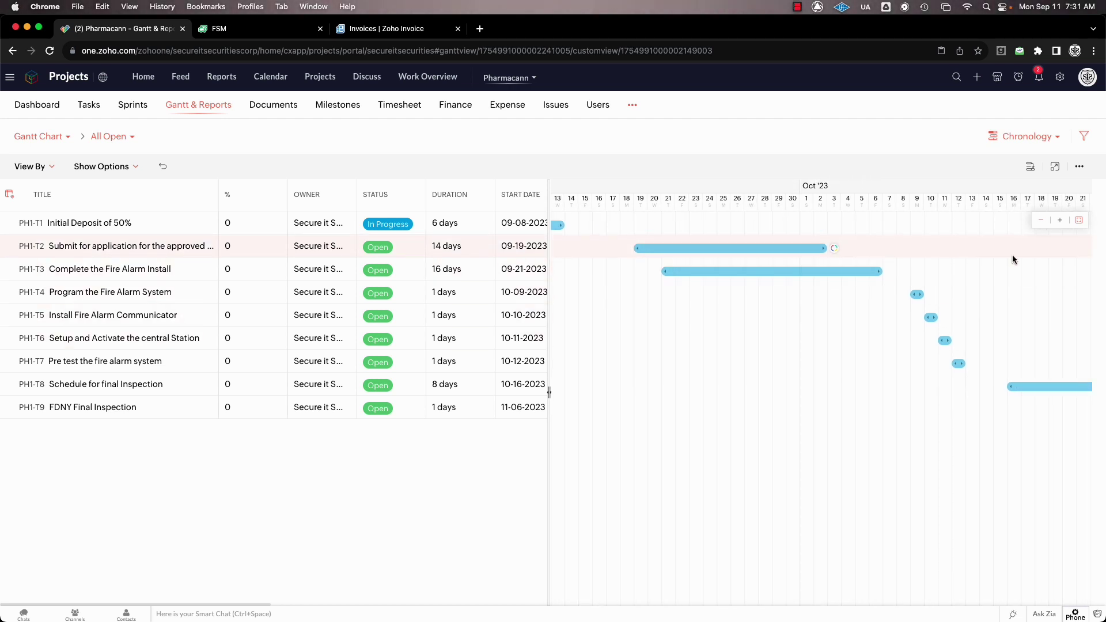
scroll(1013, 257, "right", 3)
scroll(1012, 255, "right", 2)
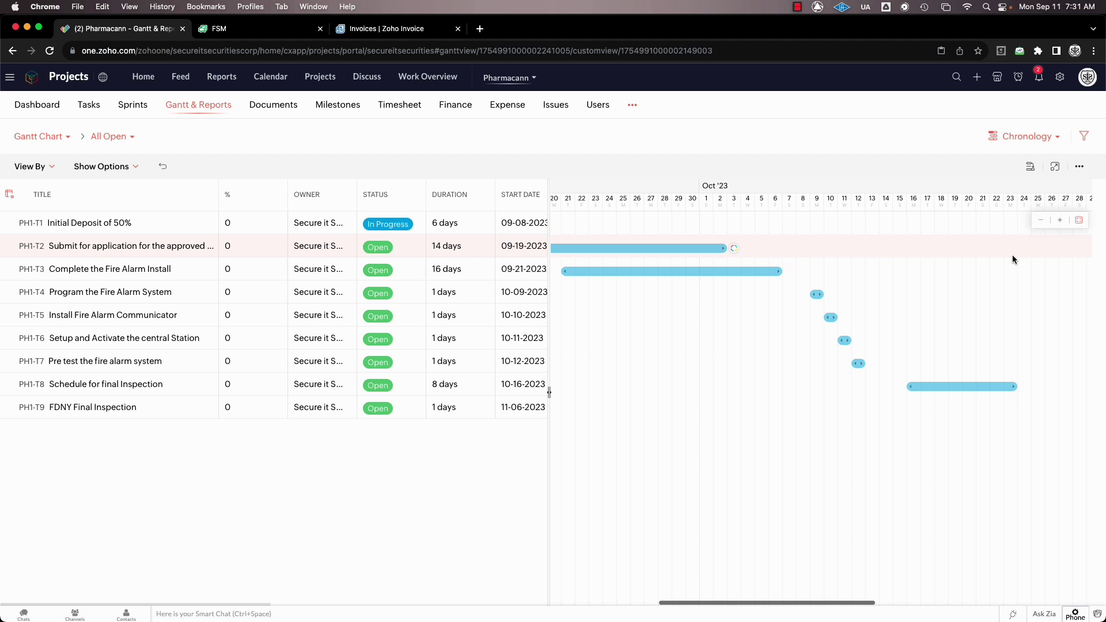
Step: Export the Gantt chart to an unencrypted PDF with the Fit to width option
left_click(1079, 168)
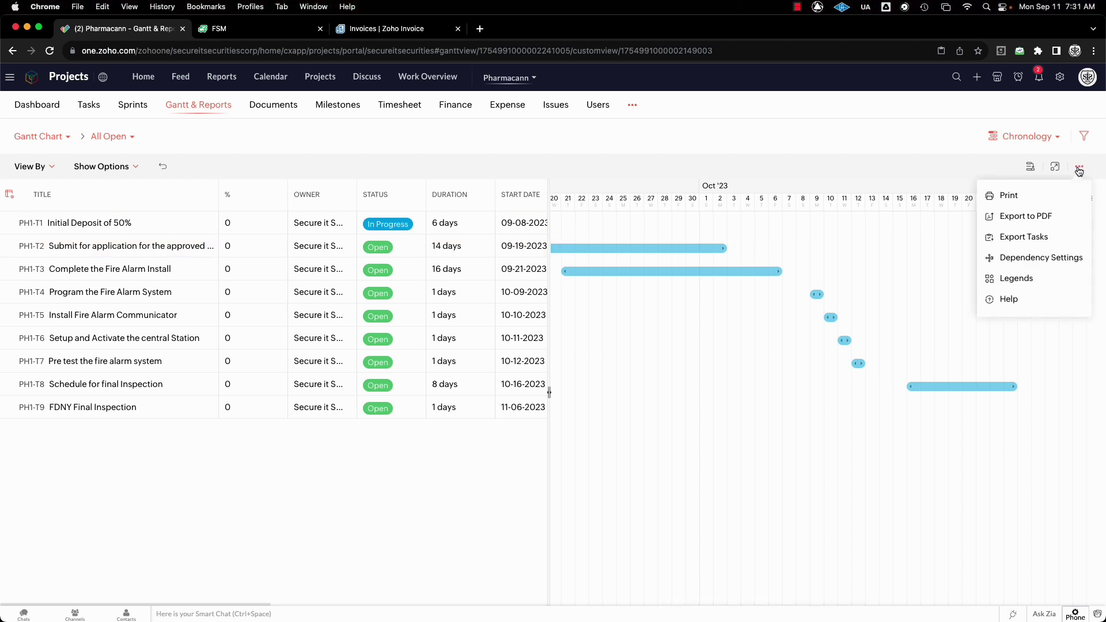
mouse_move(1043, 217)
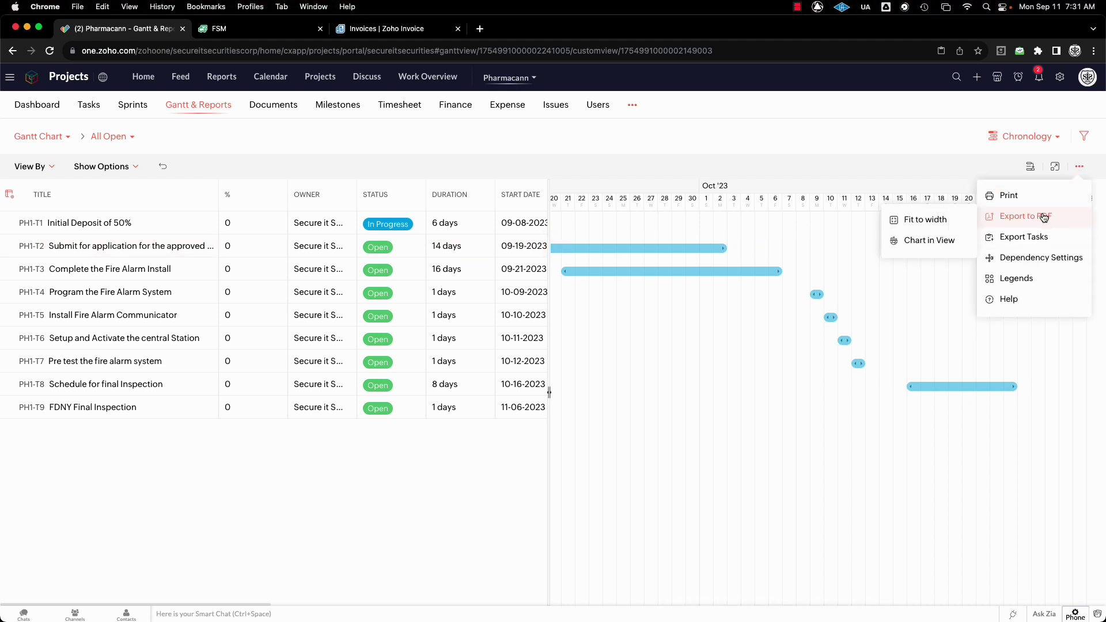
left_click(941, 219)
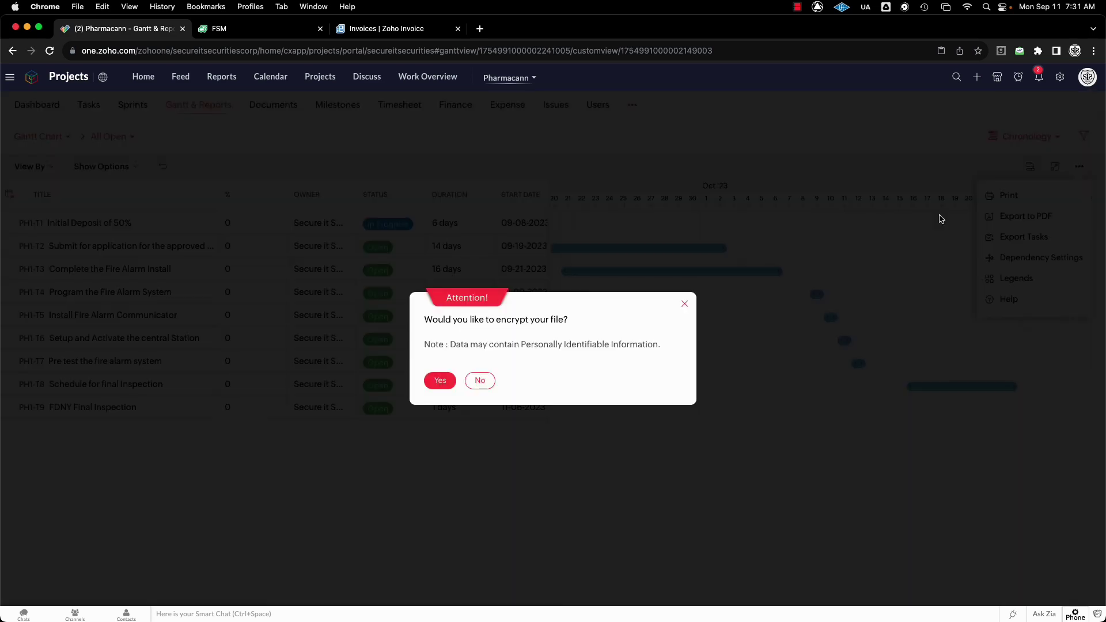
left_click(480, 381)
Step: Return to the Gantt chart and export it to an unencrypted PDF with the Chart in View option
left_click(124, 29)
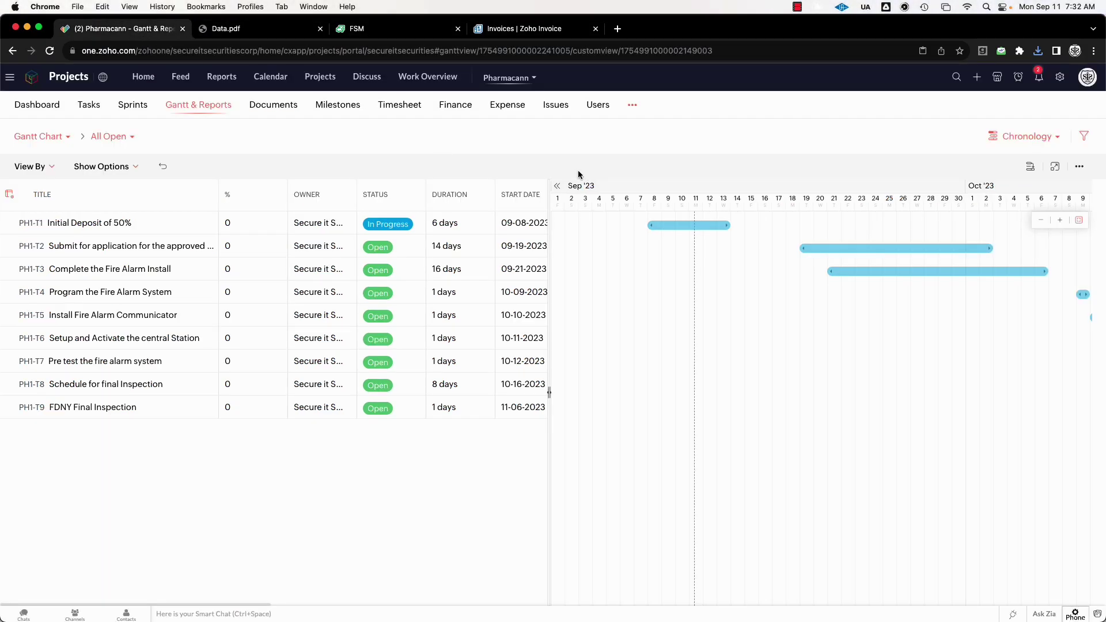
left_click(1080, 167)
mouse_move(1054, 217)
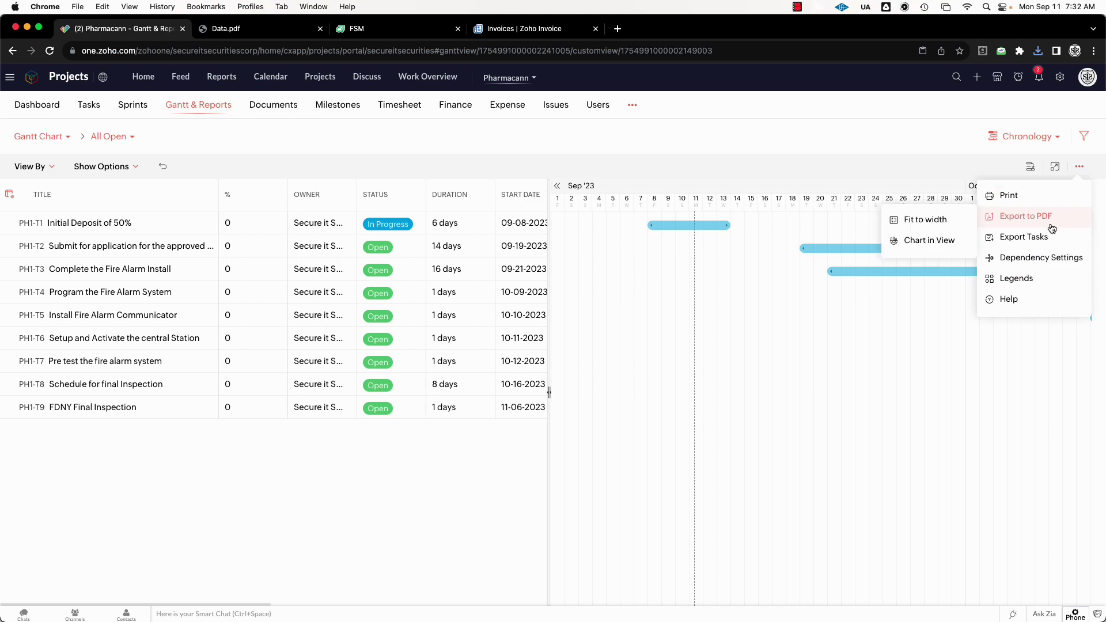
left_click(945, 239)
left_click(484, 380)
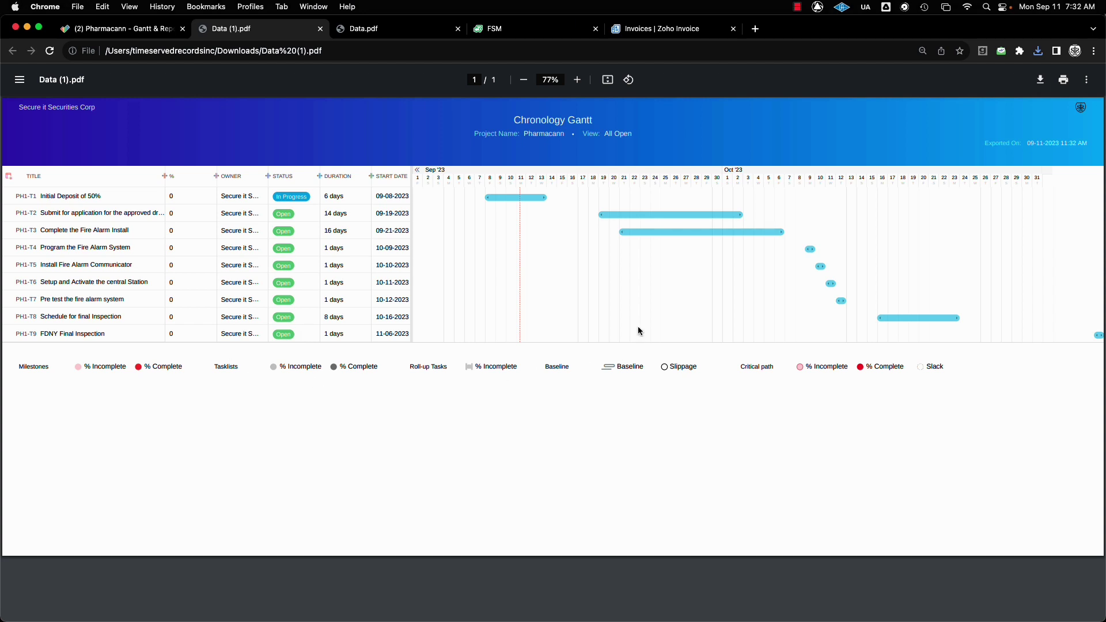
Step: Save the exported chart PDF in Downloads as "Pharamacan Fire Project Time Line"
left_click(1040, 80)
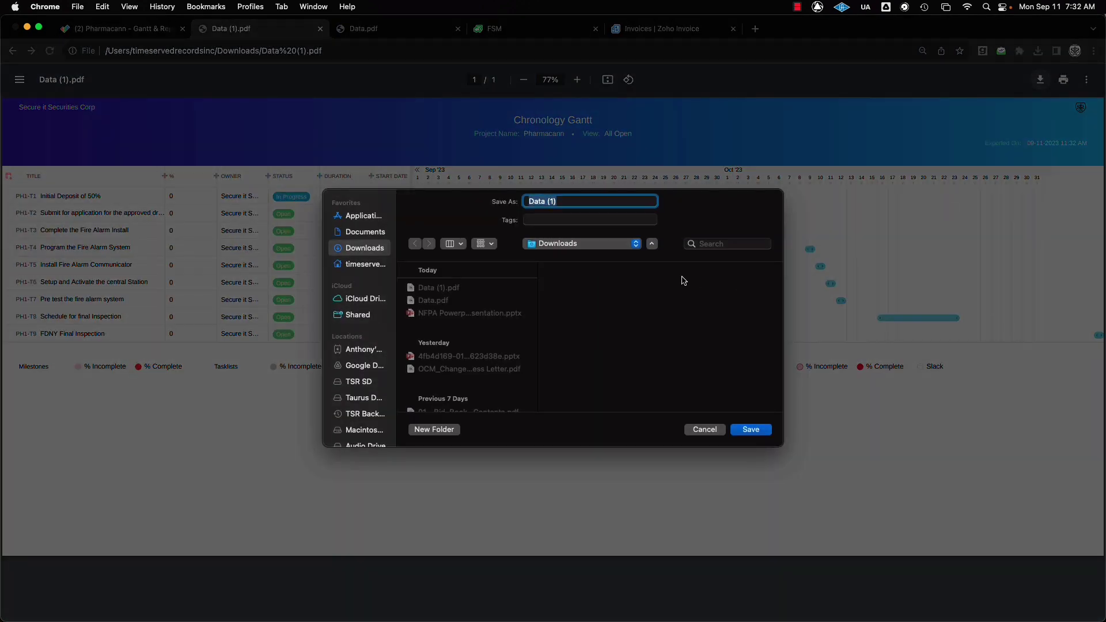
type("Pharamacan")
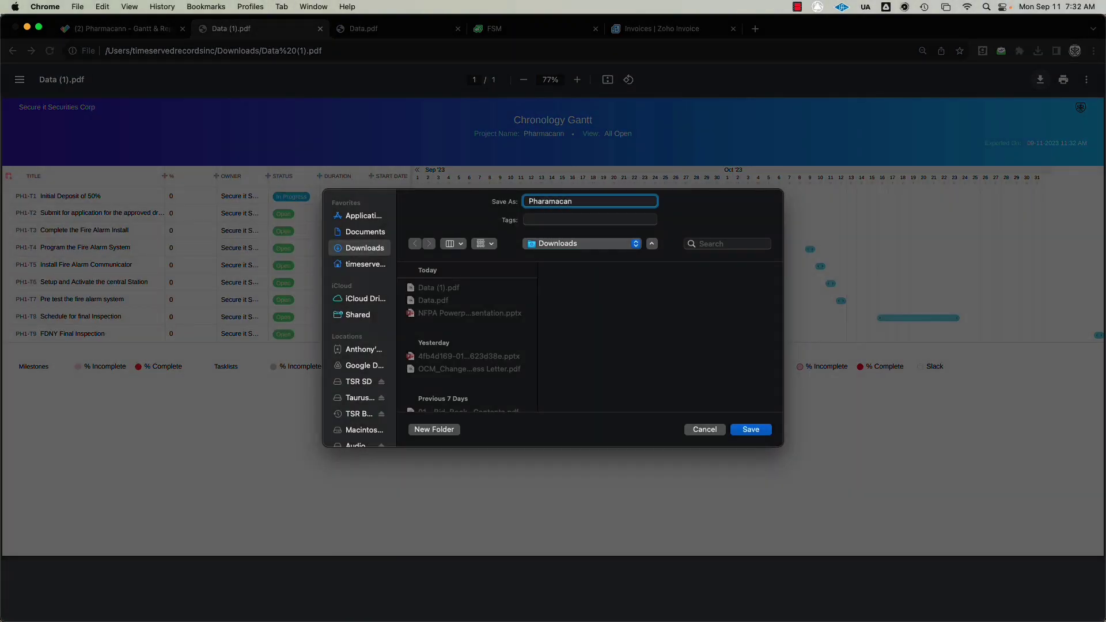
type(" Fire Project Time")
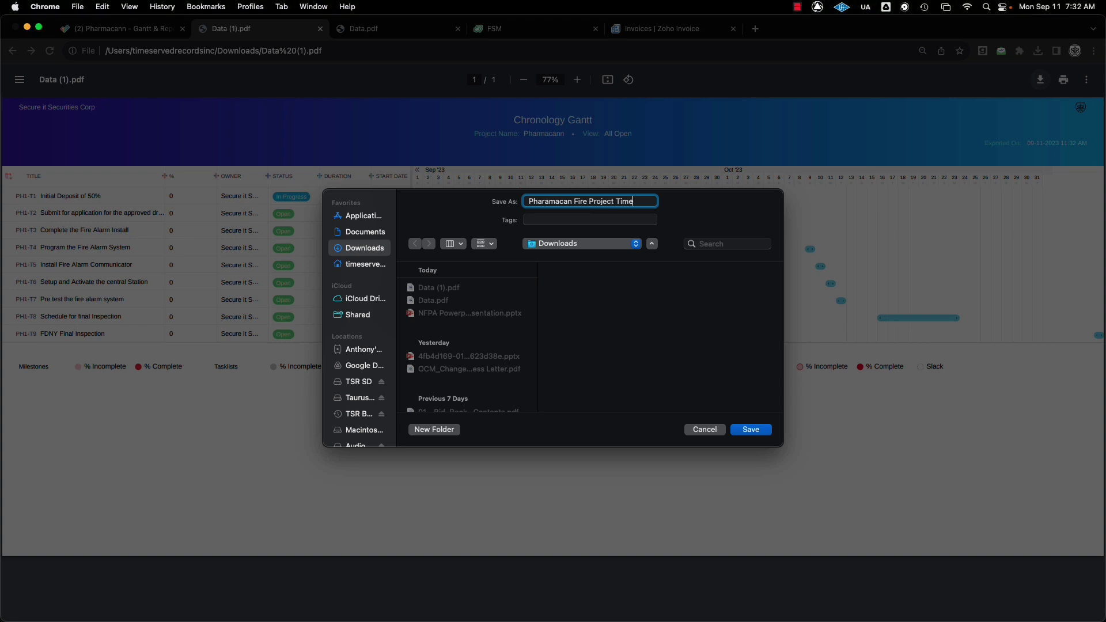
type(" Line")
left_click(751, 429)
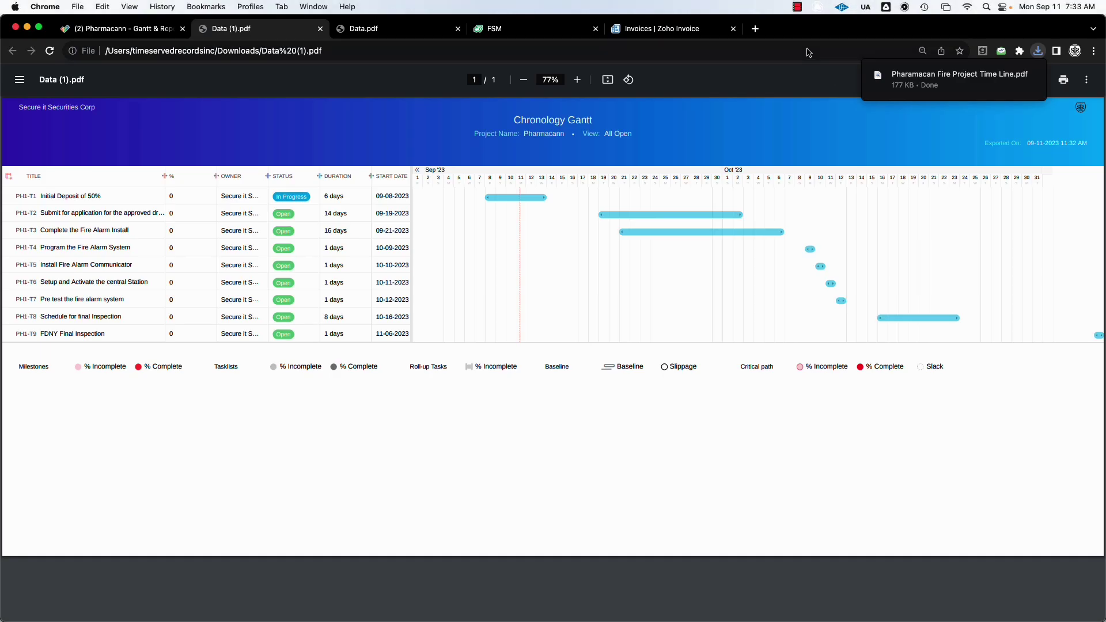
left_click(798, 7)
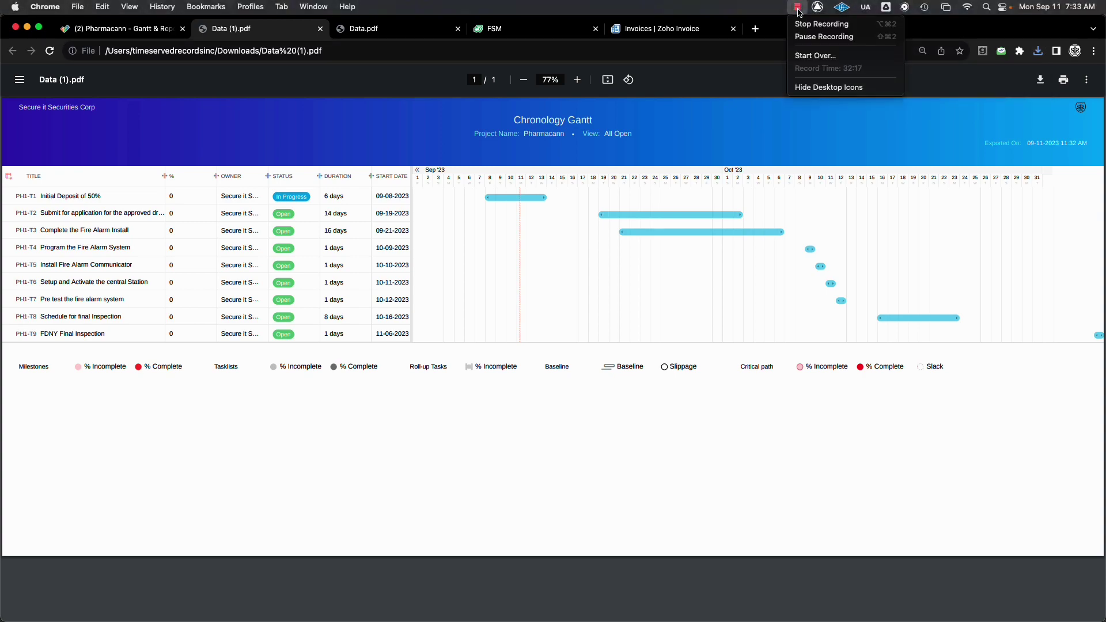